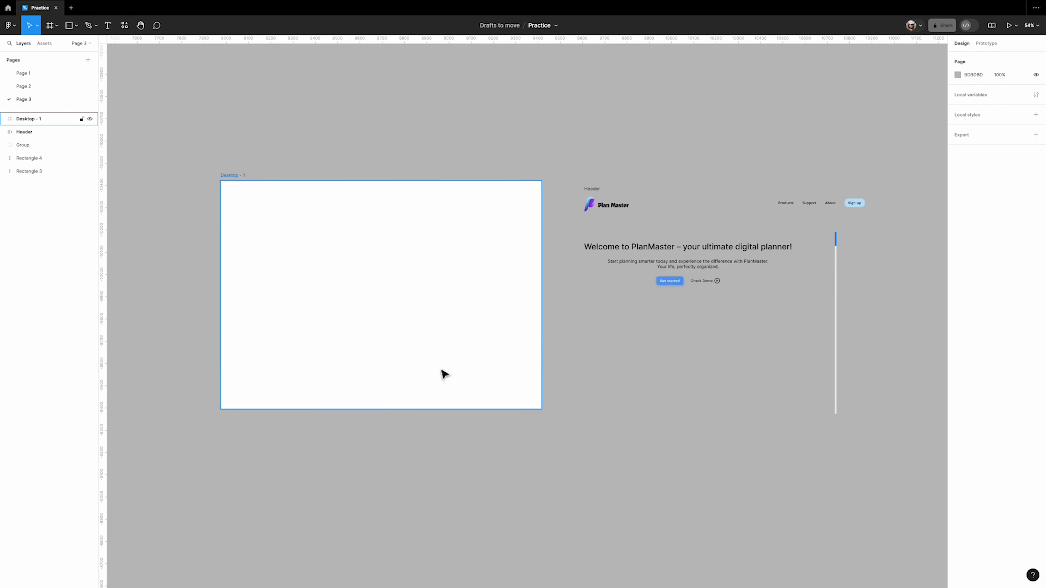
- Rename the hero welcome text group to Title
click(229, 183)
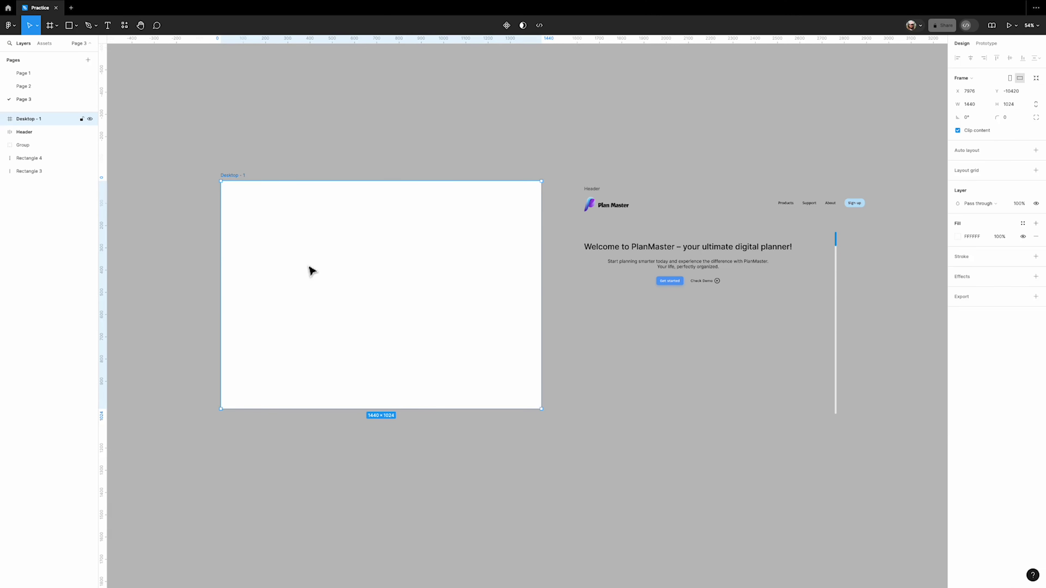
scroll(620, 198, up, 3)
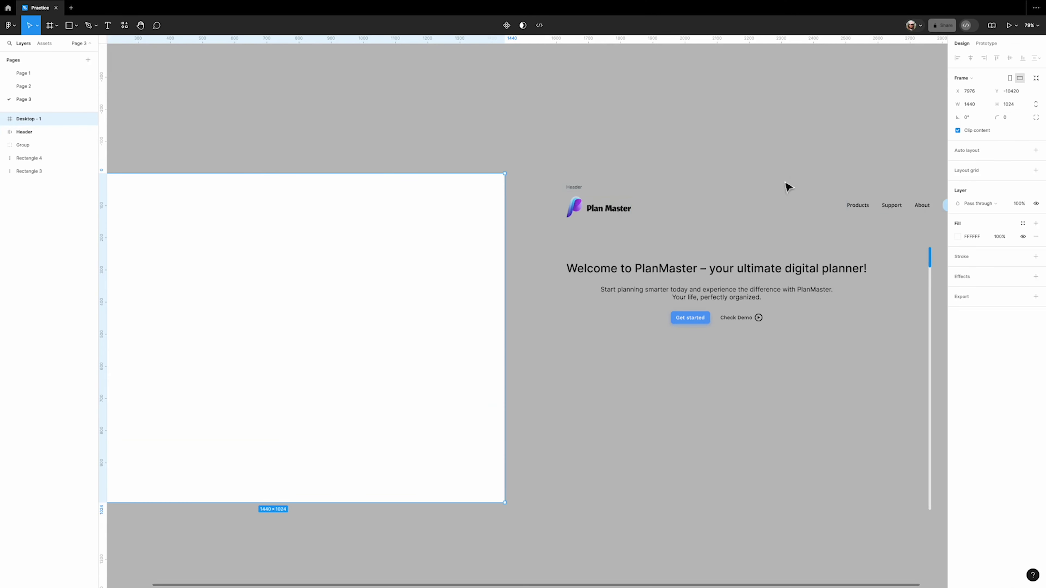
scroll(754, 168, right, 3)
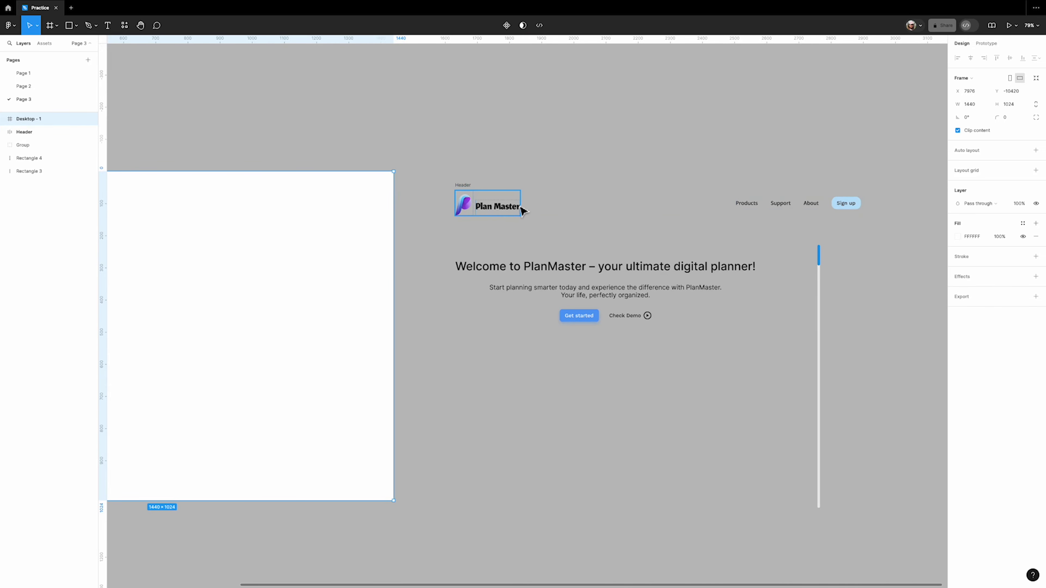
click(500, 274)
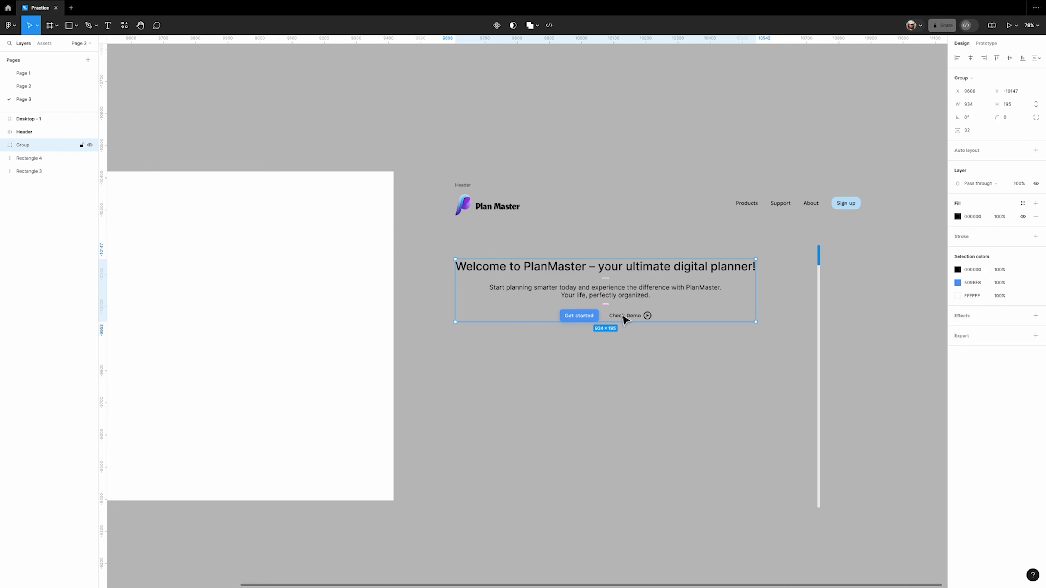
double_click(23, 145)
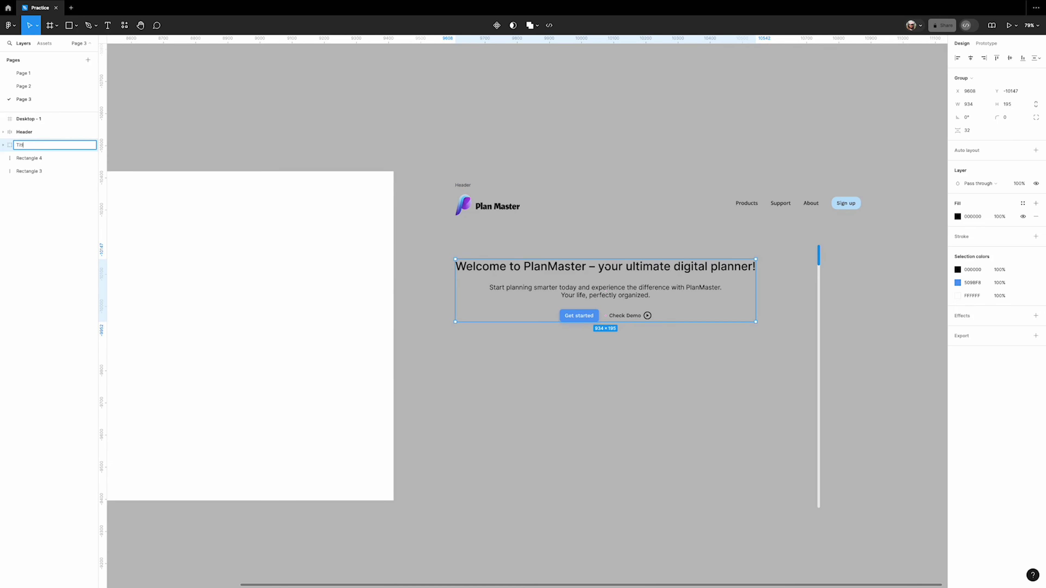
click(552, 188)
scroll(746, 252, up, 5)
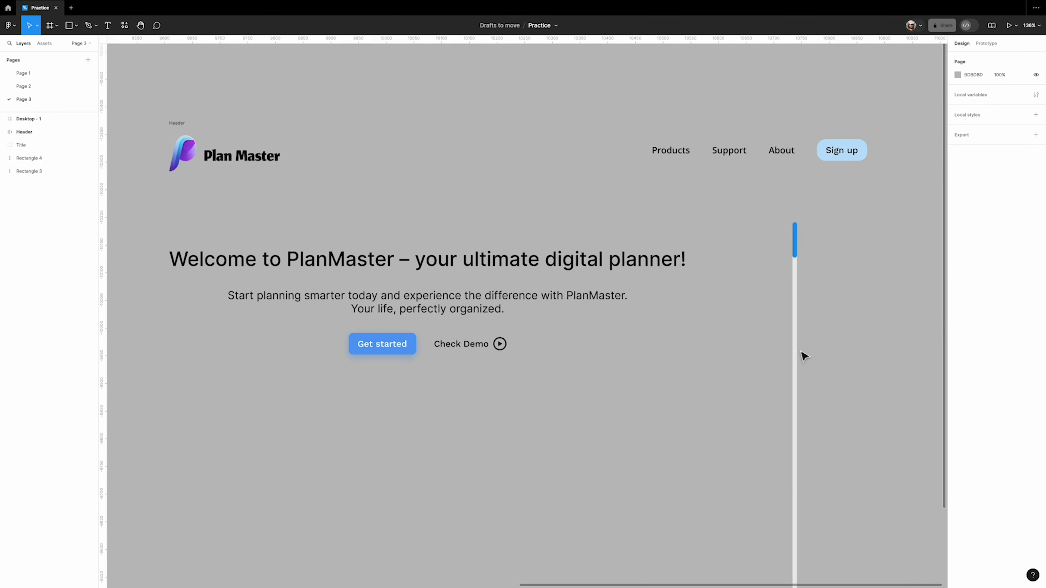
- Rename the blue scroll rectangle to Thumb and the grey track rectangle to Scrollbar
click(796, 240)
click(796, 264)
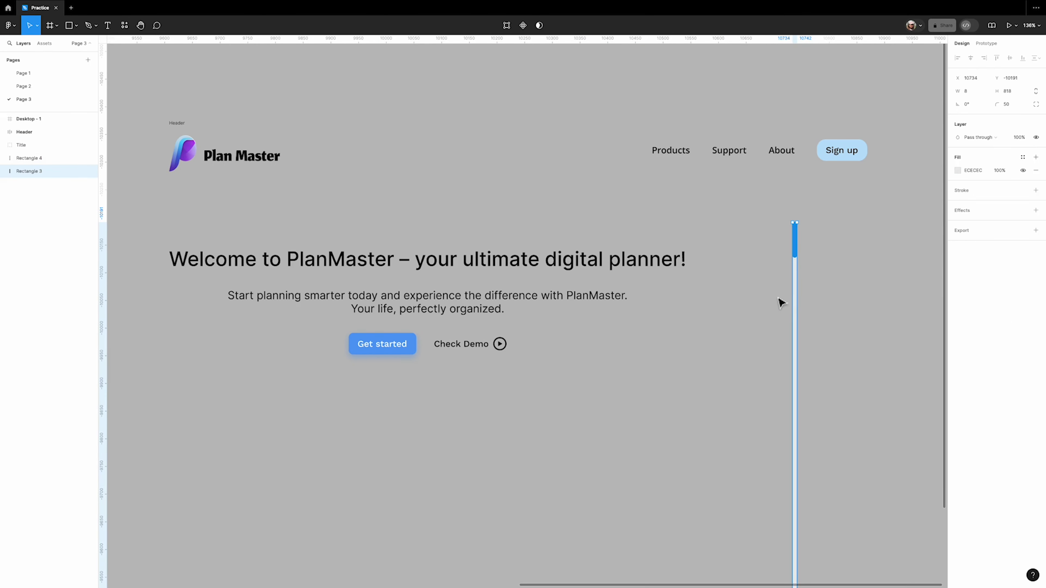
click(36, 159)
click(40, 175)
double_click(40, 161)
text(Thumb)
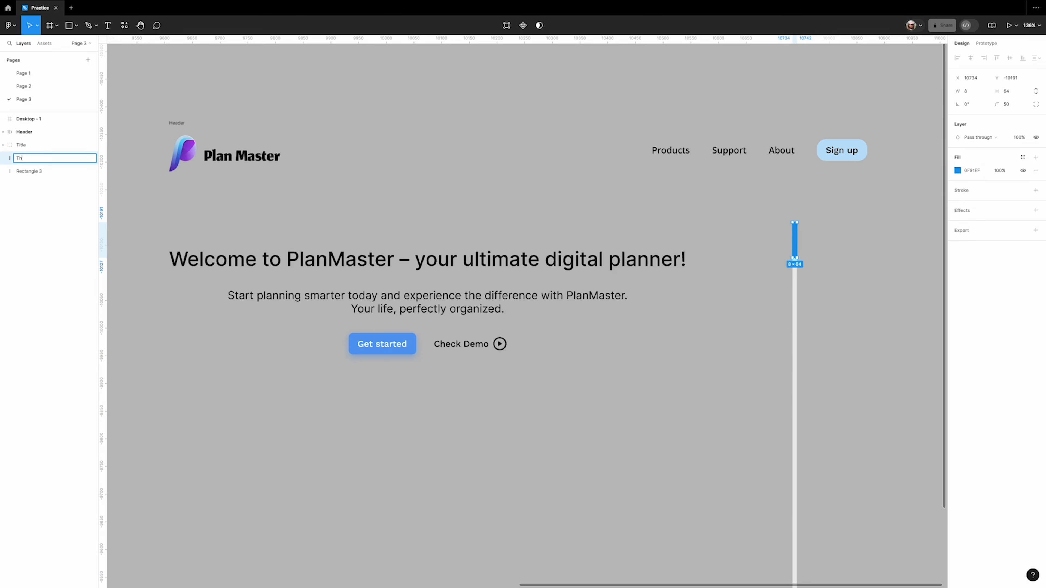
double_click(40, 173)
text(Scrollbar)
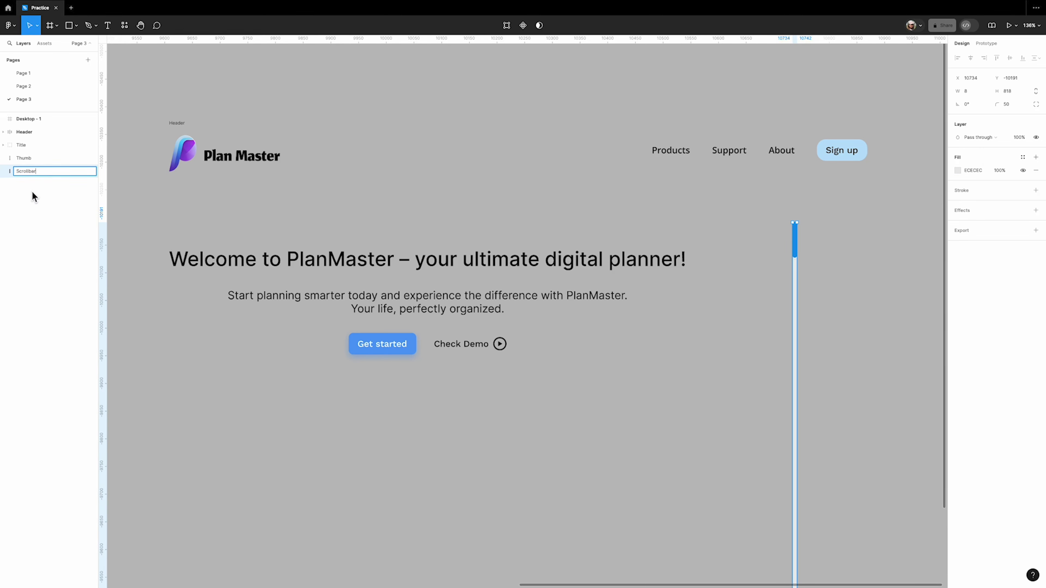
click(146, 229)
- Move Header and, below it, Title into the Desktop - 1 frame
scroll(670, 352, down, 5)
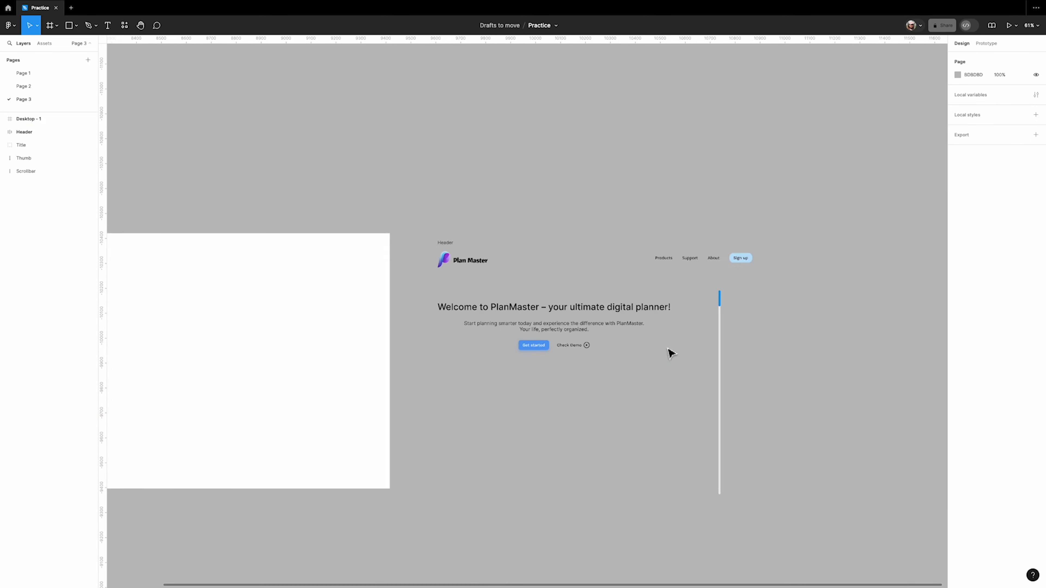
scroll(670, 353, left, 3)
drag(590, 220, 430, 243)
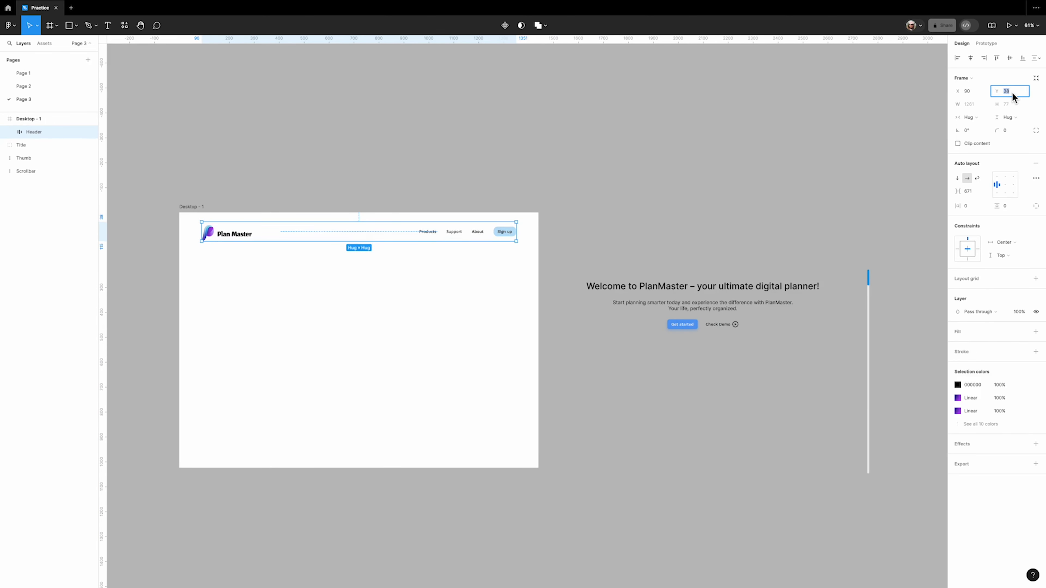
drag(702, 288, 359, 272)
click(969, 157)
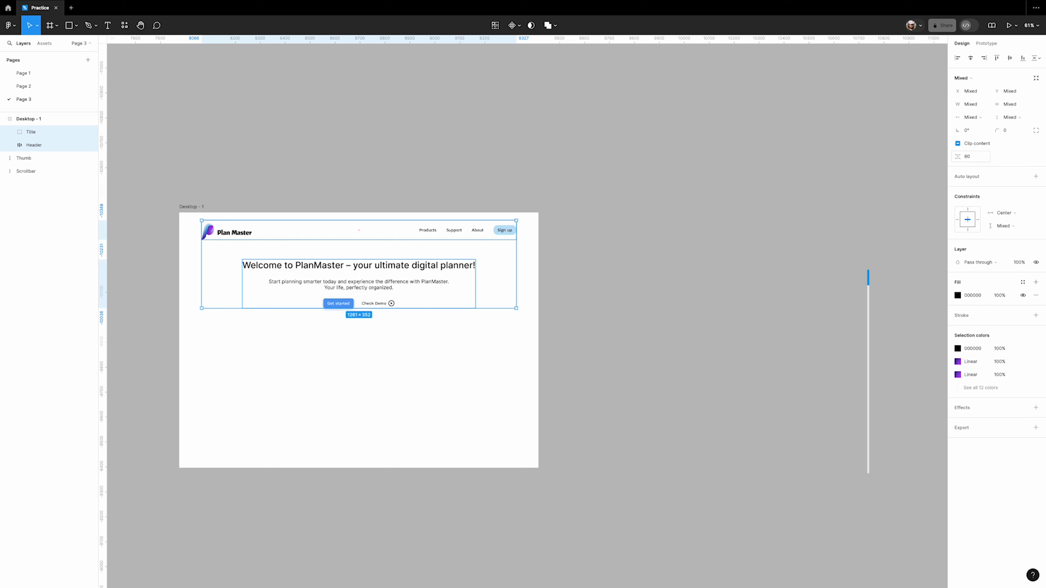
click(708, 224)
- Drag the Thumb and Scrollbar pieces together into the Desktop - 1 frame
drag(822, 267, 908, 501)
drag(872, 305, 533, 289)
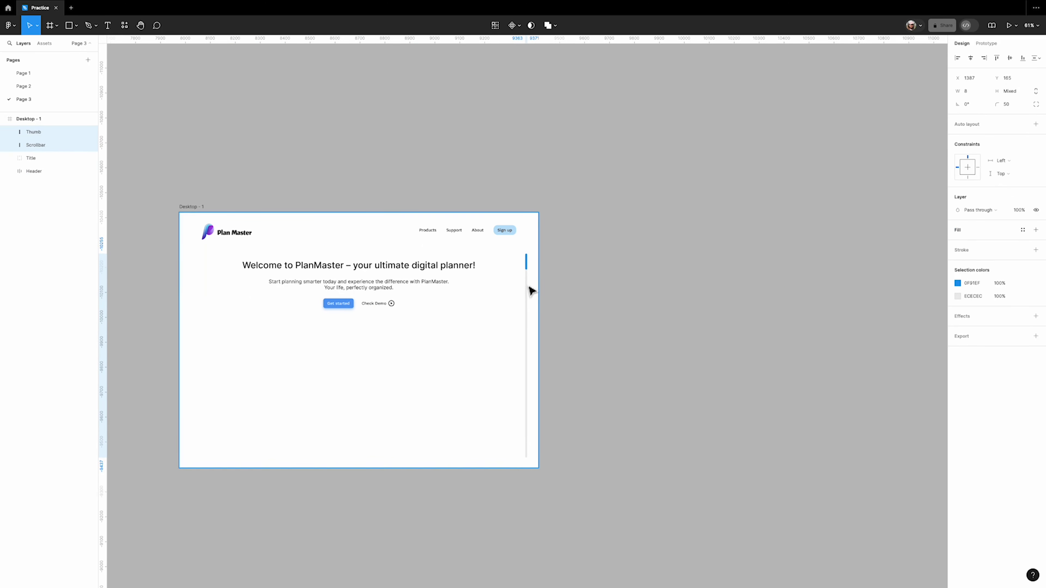
click(749, 322)
scroll(749, 322, down, 1)
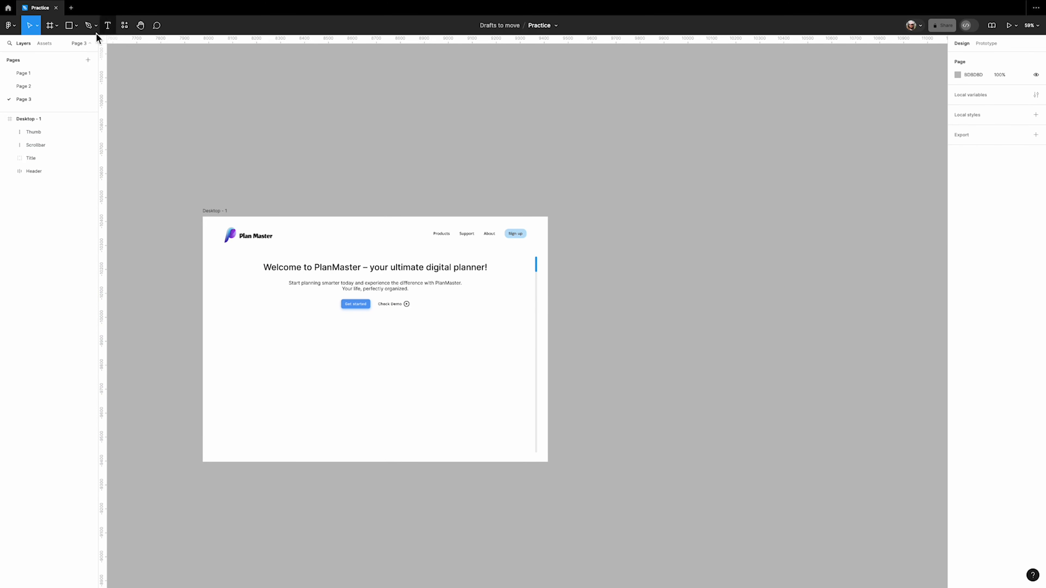
- Draw a 190×190 purple circle and a larger 409×409 circle filled blue 35AAFF
click(69, 25)
click(76, 26)
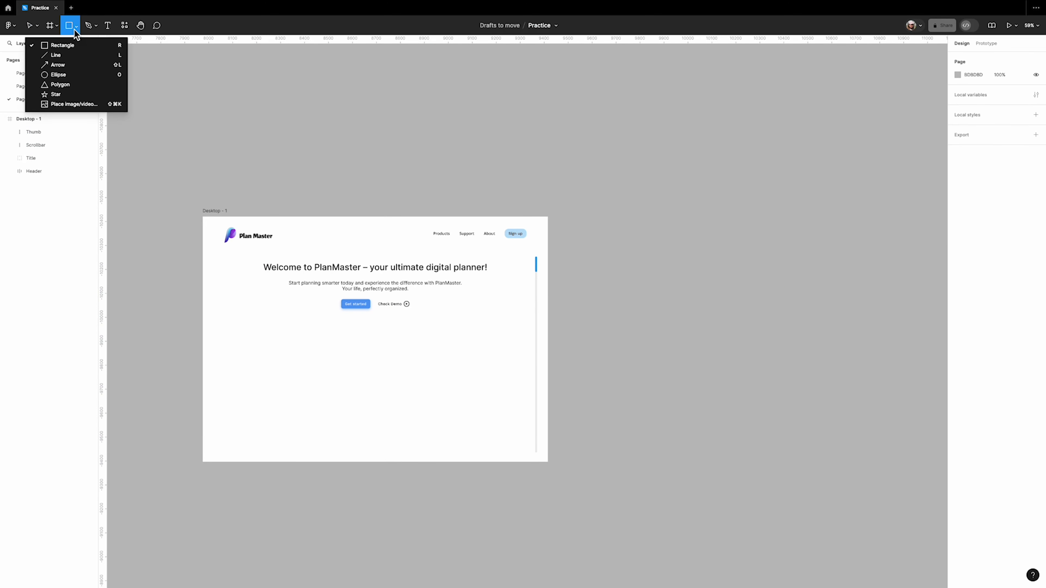
click(68, 74)
drag(452, 316, 321, 383)
click(465, 346)
drag(459, 357, 442, 362)
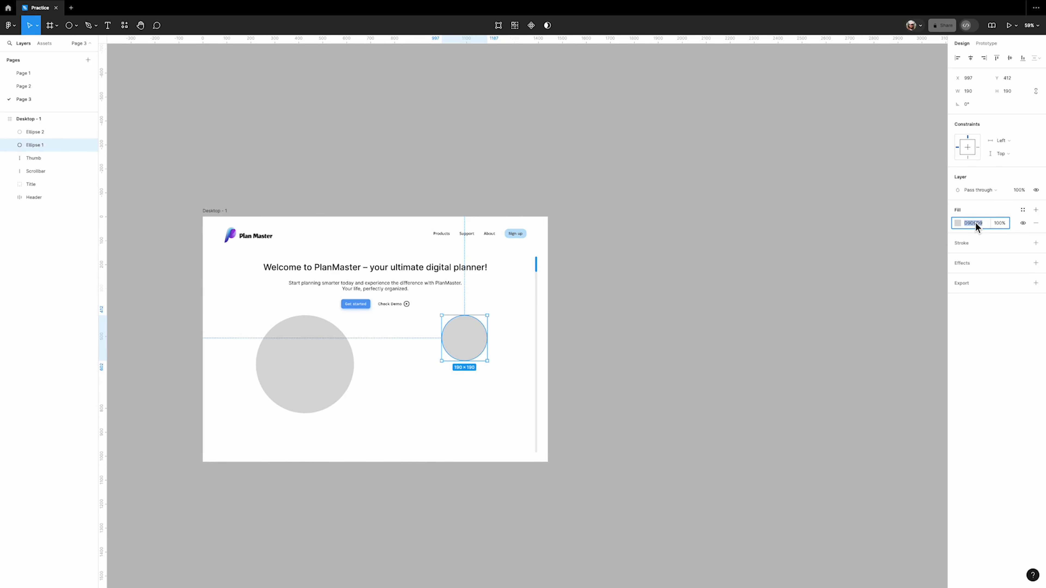
key(Return)
key(shift+Tab)
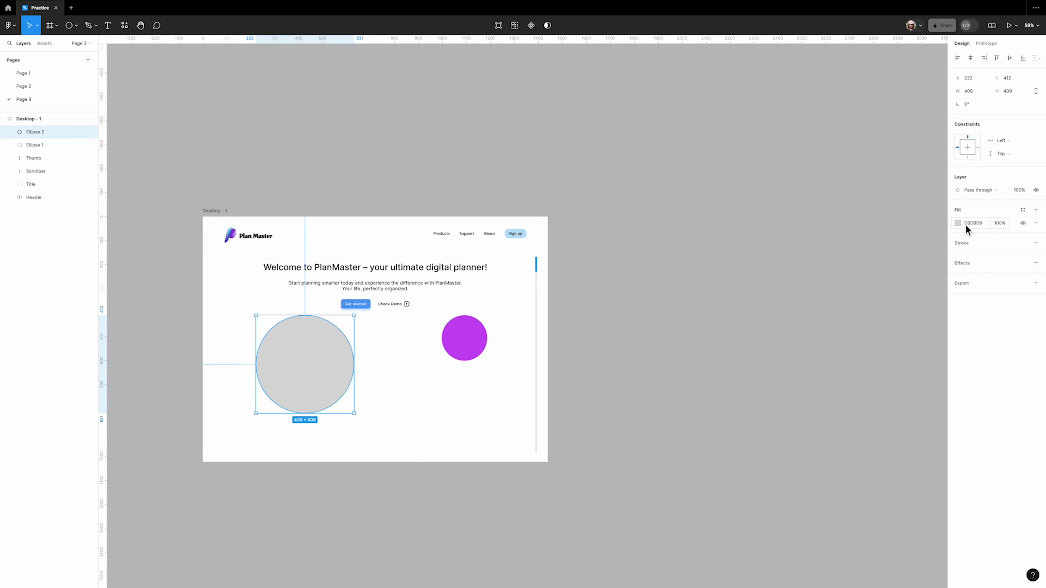
text(35AAFF)
key(Return)
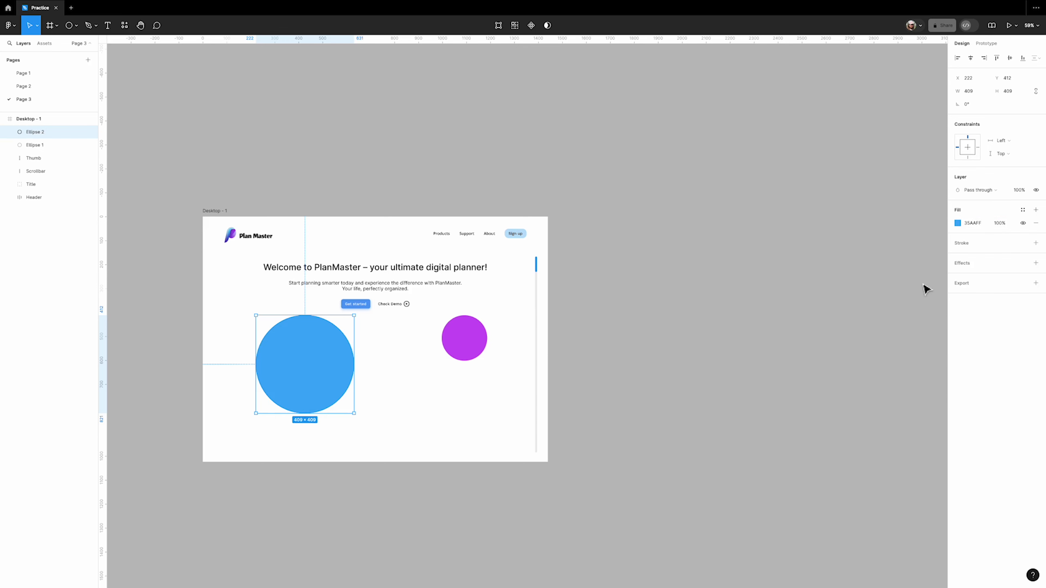
- Give the large blue circle a 400 layer blur and 80% opacity
click(1035, 263)
click(992, 276)
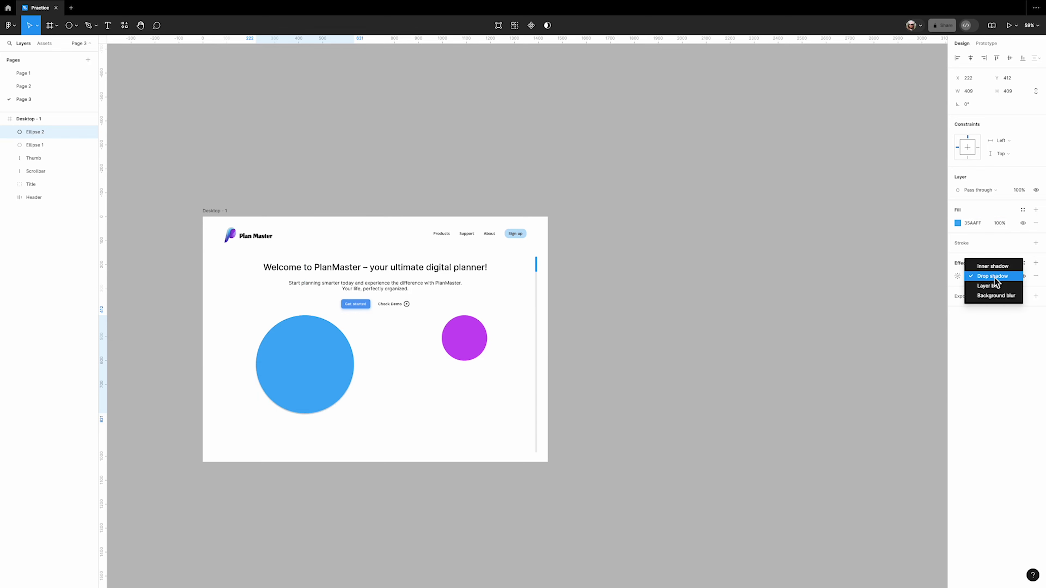
click(992, 286)
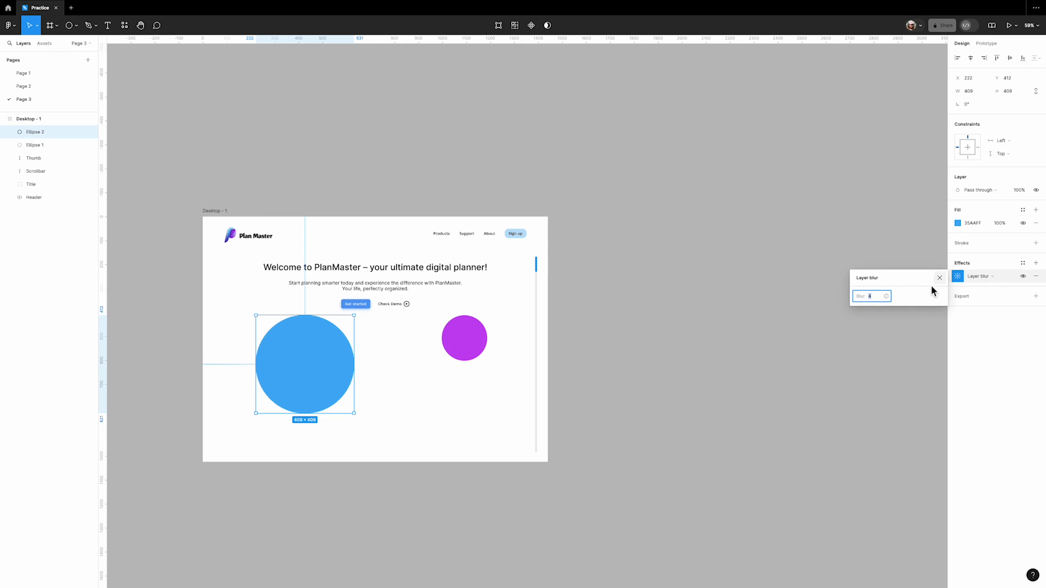
text(400)
key(Return)
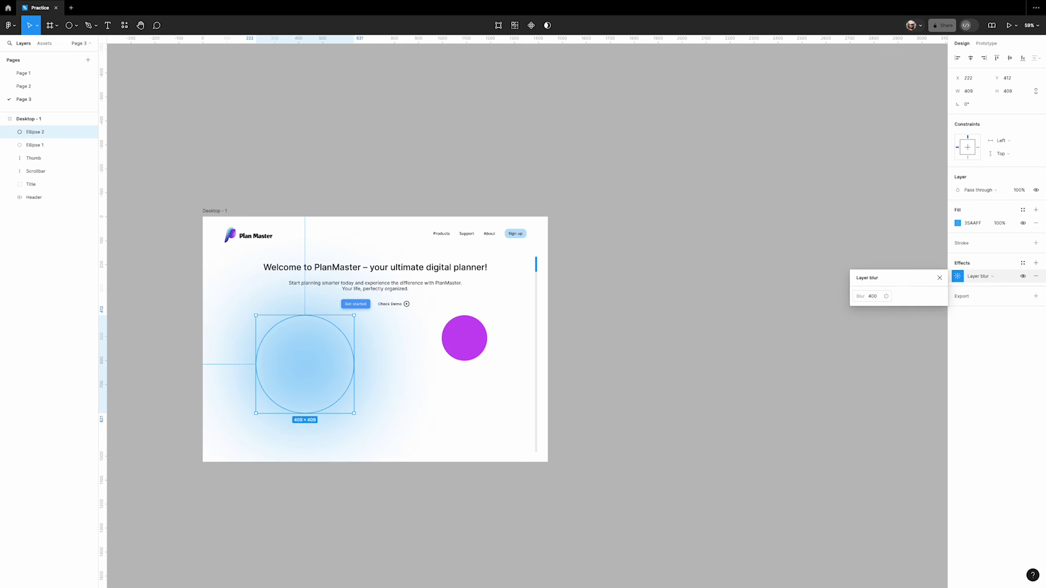
click(1018, 190)
text(80)
key(Return)
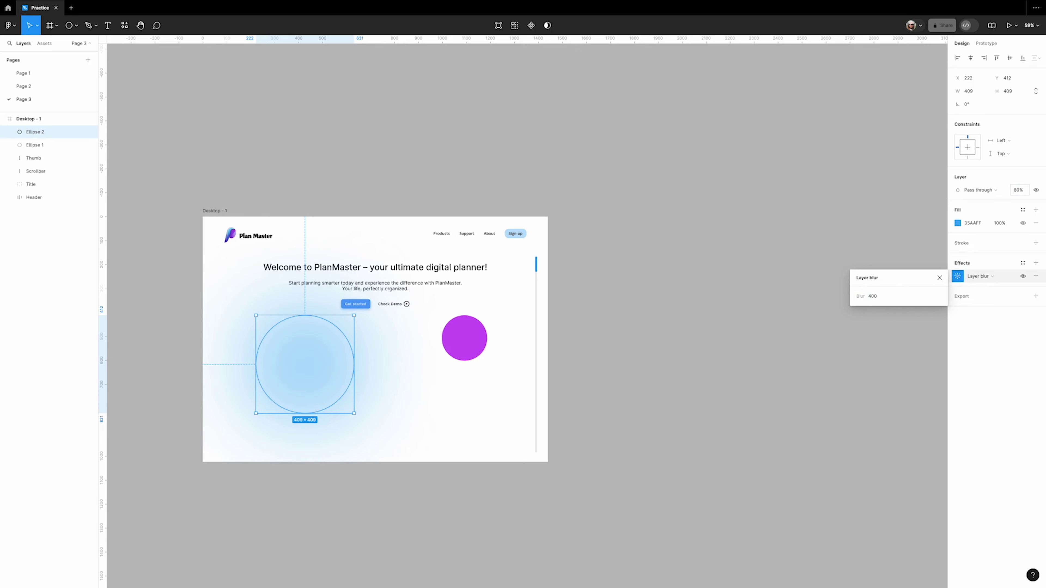
- Add a layer blur to the purple circle to turn it into a soft glow
click(480, 340)
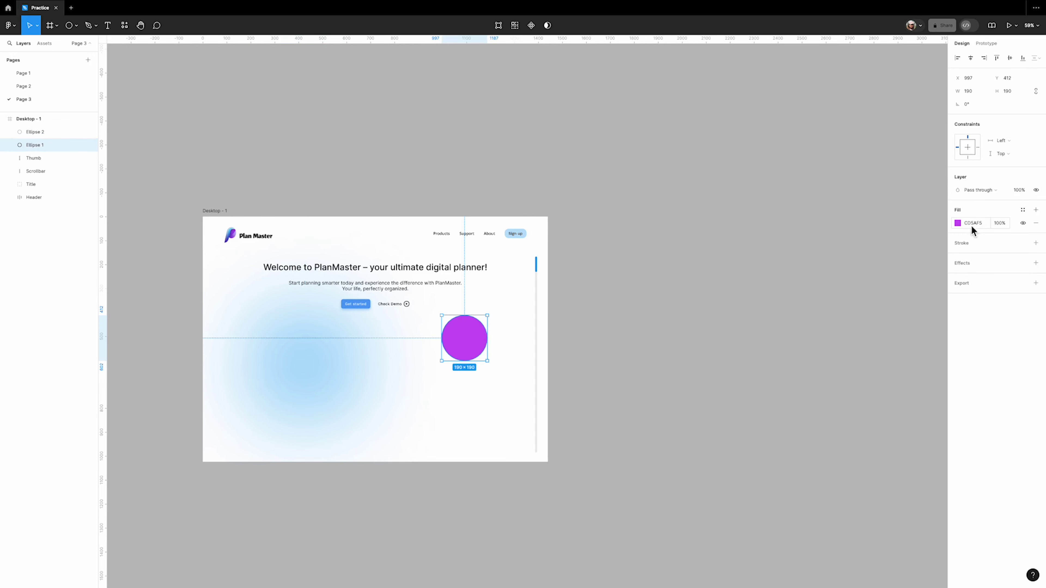
click(1035, 262)
click(983, 276)
click(1000, 286)
click(958, 276)
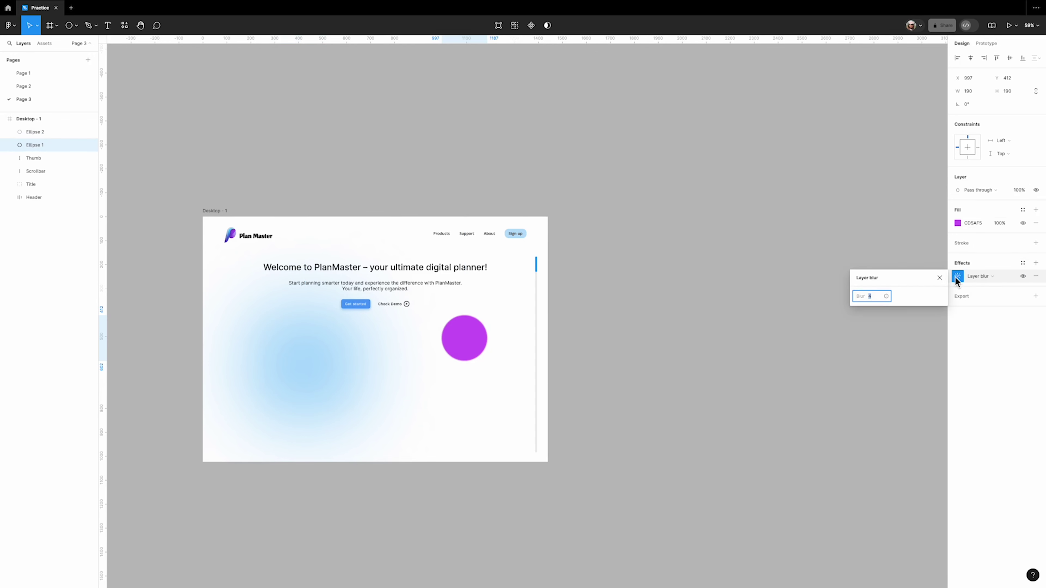
click(875, 295)
text(100)
key(Return)
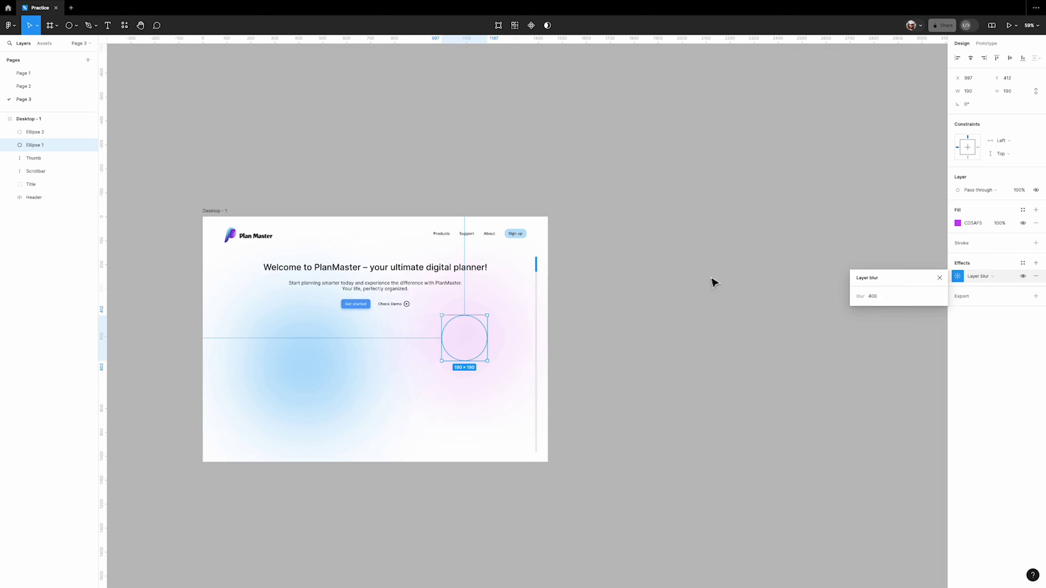
click(695, 282)
- Move the blue glow lower right to X 291, Y 440 and the purple glow beside the hero text
drag(360, 359, 378, 367)
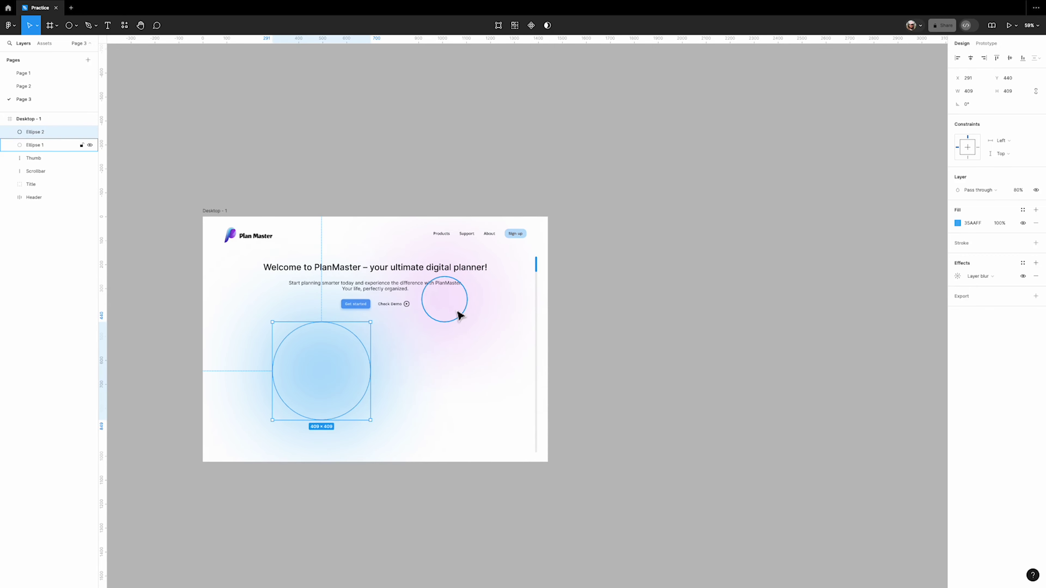
drag(460, 311, 432, 308)
click(674, 334)
click(556, 336)
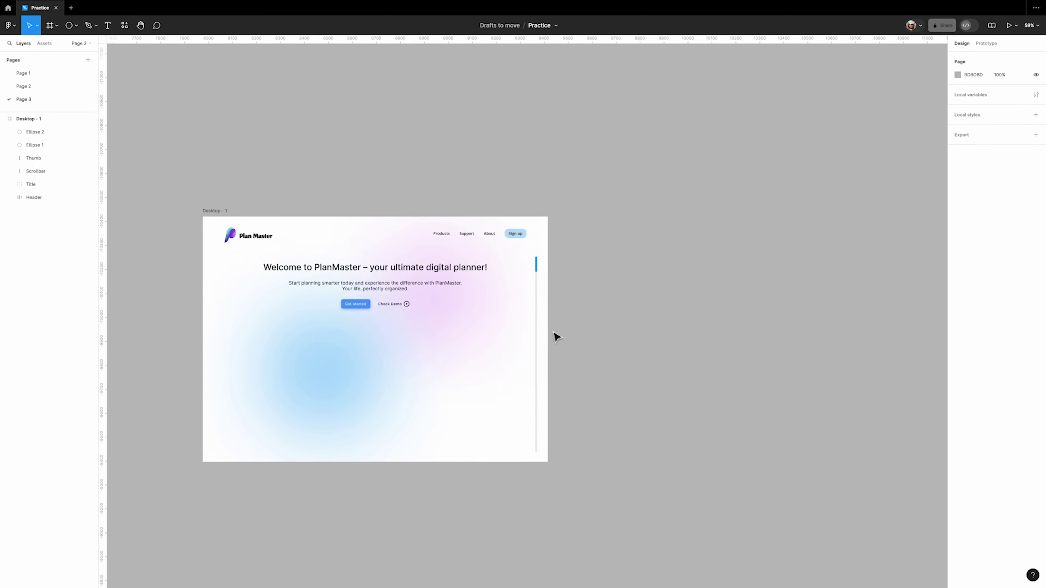
click(345, 366)
- Group the two glow ellipses and name the group Background_Circles
click(430, 320)
shift+click(364, 363)
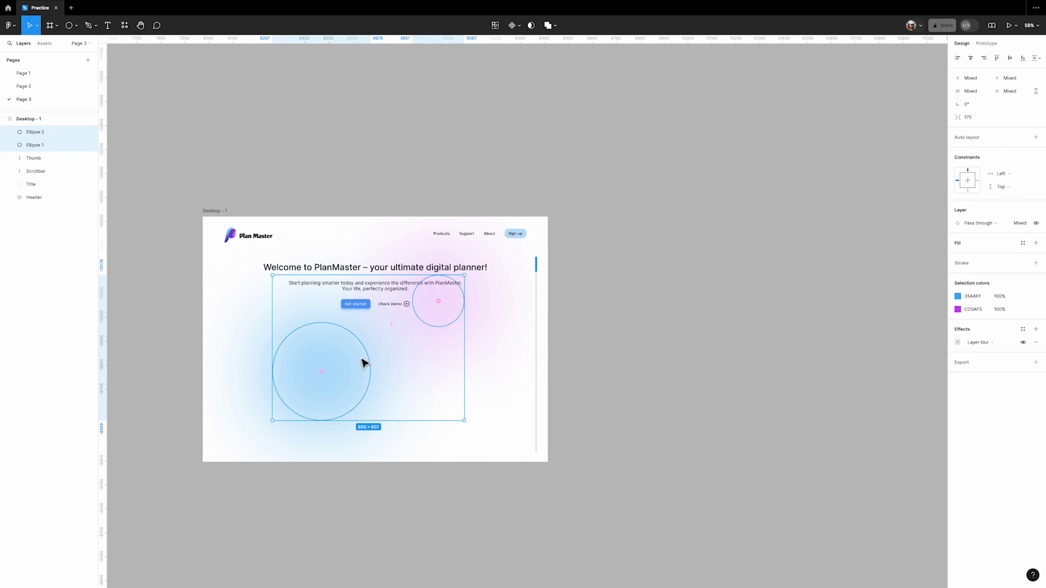
right_click(362, 359)
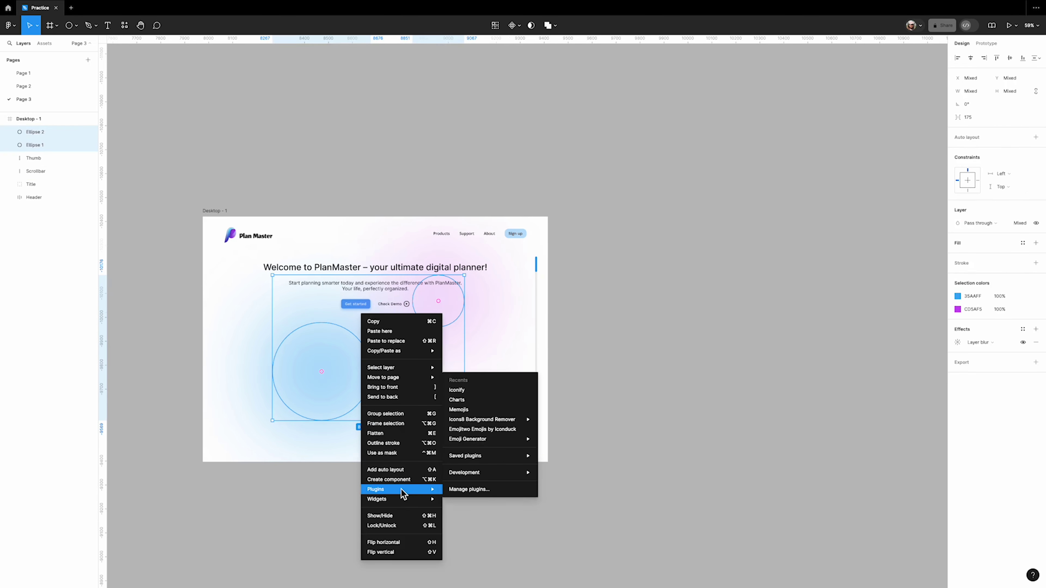
click(401, 415)
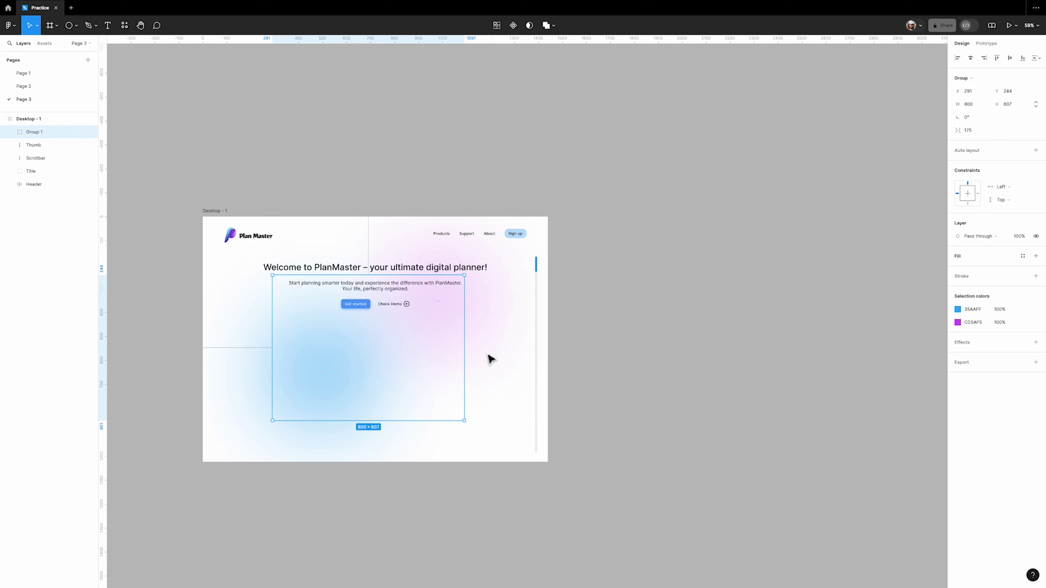
double_click(36, 132)
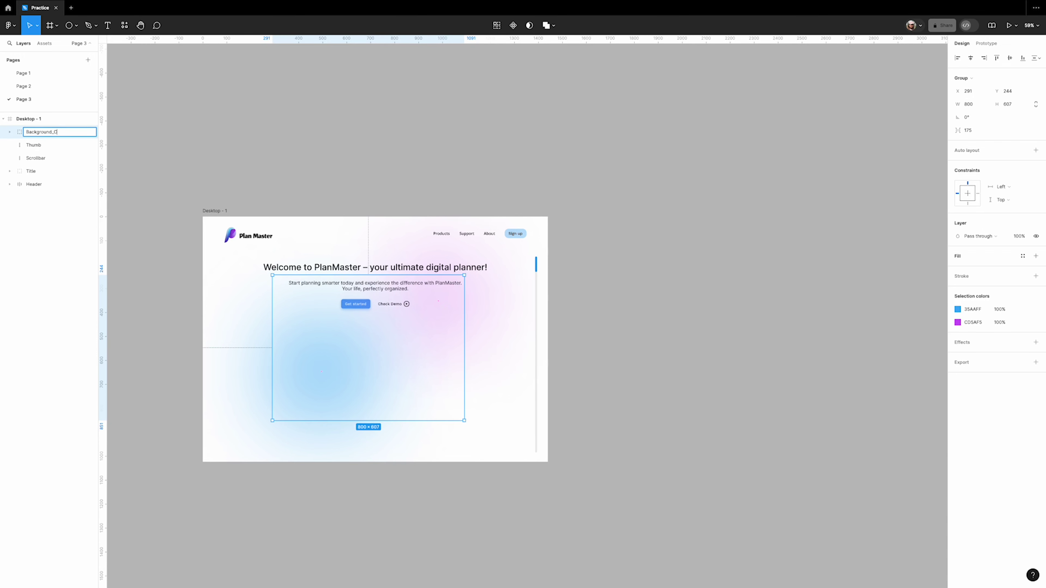
text(Background_Circles)
key(Return)
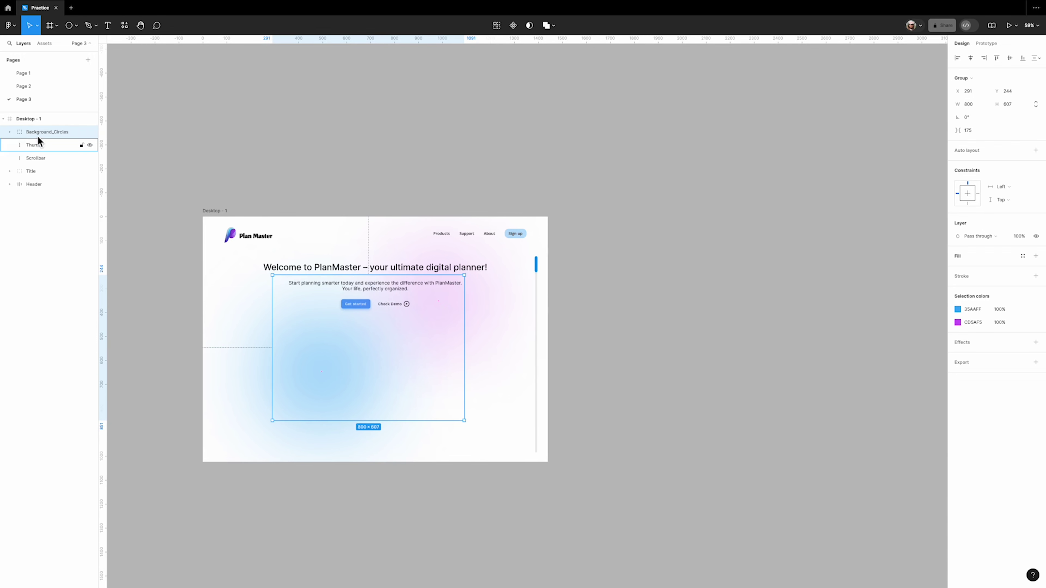
- Rename the ellipses inside Background_Circles to Blue and Purple
click(10, 131)
click(52, 144)
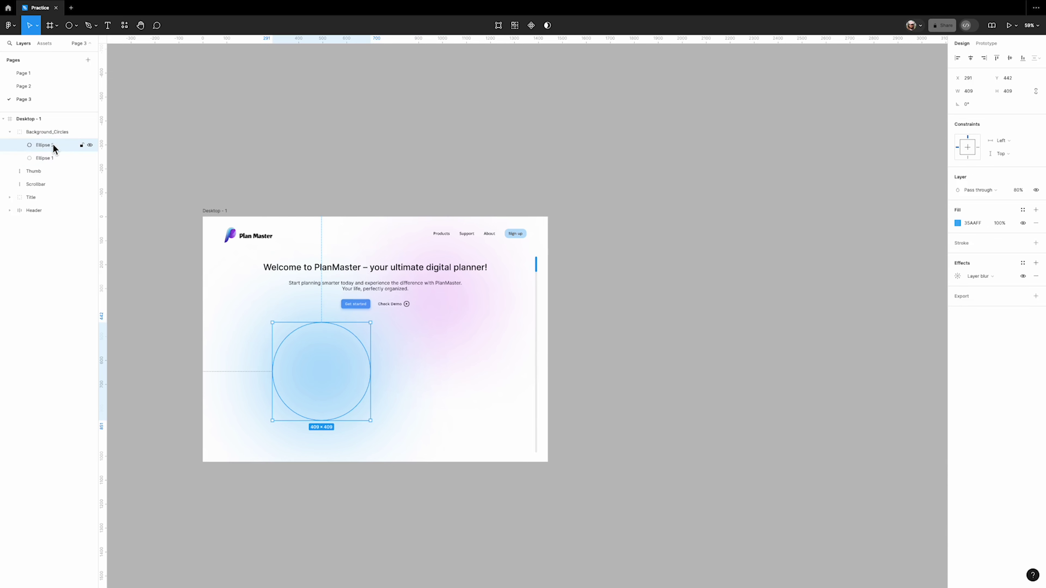
double_click(52, 144)
text(Blue)
double_click(53, 157)
text(Pur)
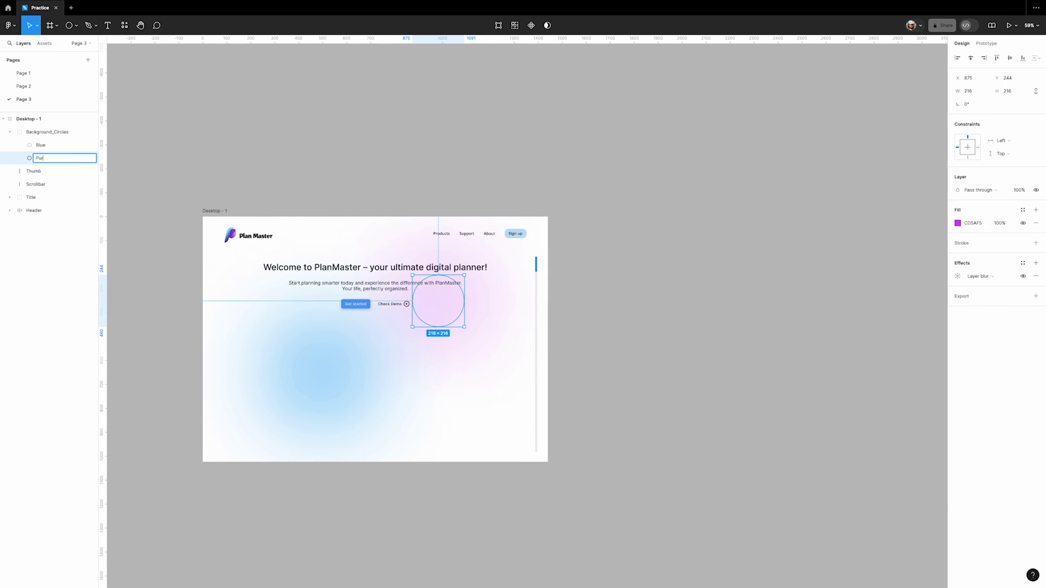
text(ple)
click(259, 153)
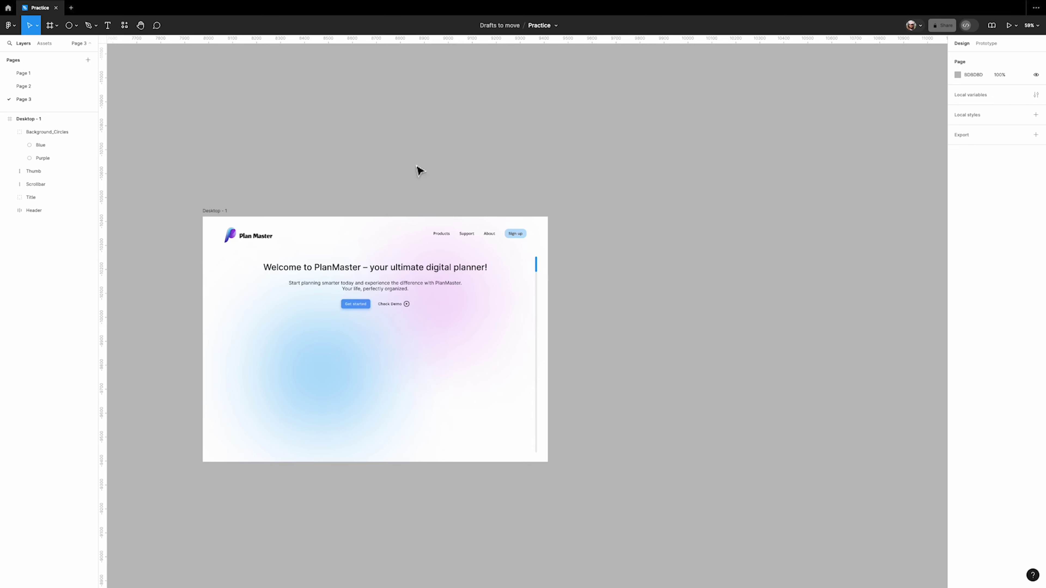
- Paste the iPhone 13 & 14 - 2 frame right of Desktop - 1 and rename it Phone
key(ctrl+v)
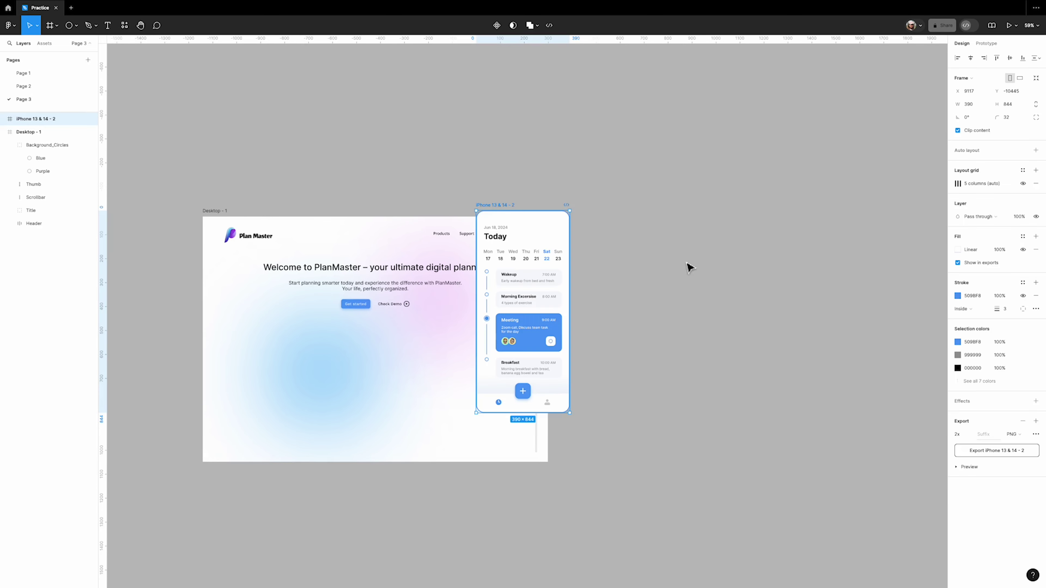
drag(534, 207, 598, 252)
scroll(687, 273, up, 5)
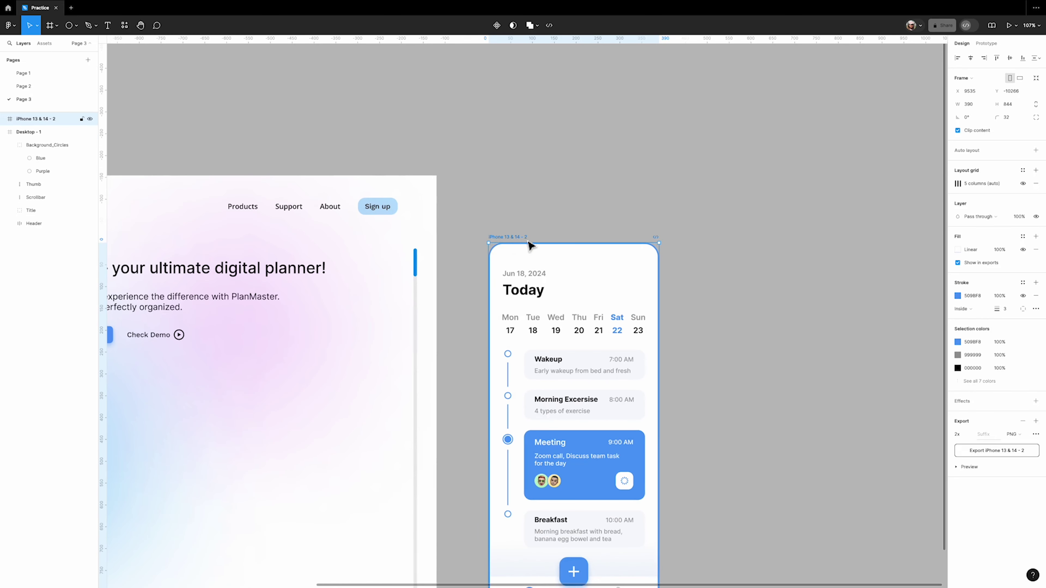
scroll(609, 276, down, 3)
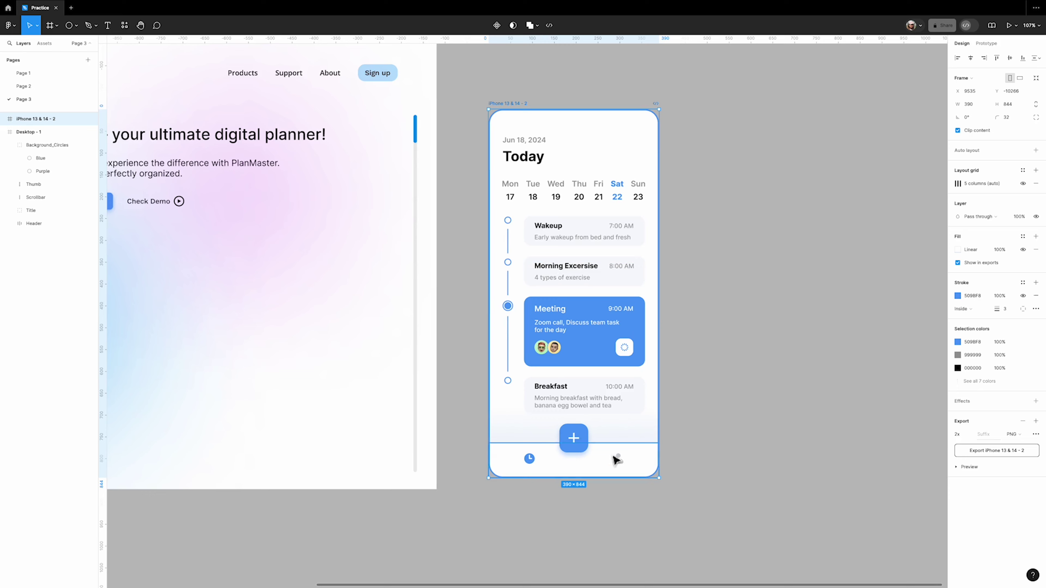
scroll(512, 176, up, 1)
double_click(510, 155)
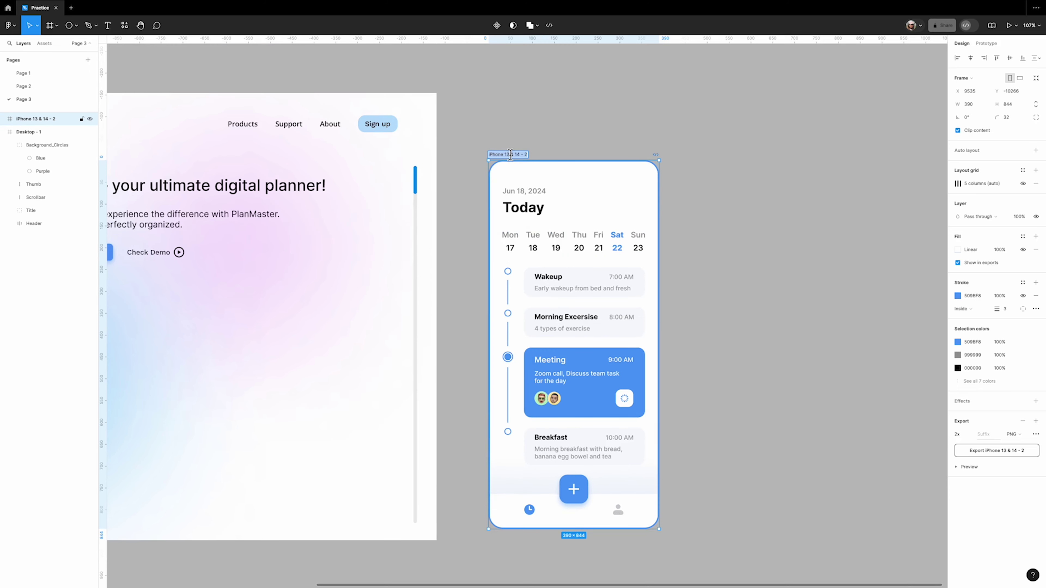
text(Phone)
click(538, 140)
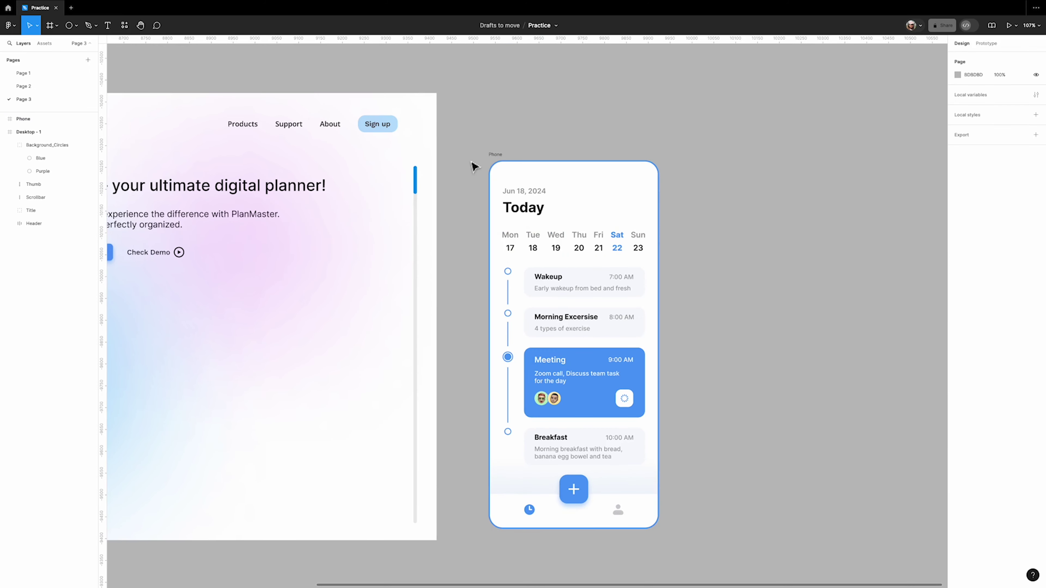
scroll(721, 226, down, 5)
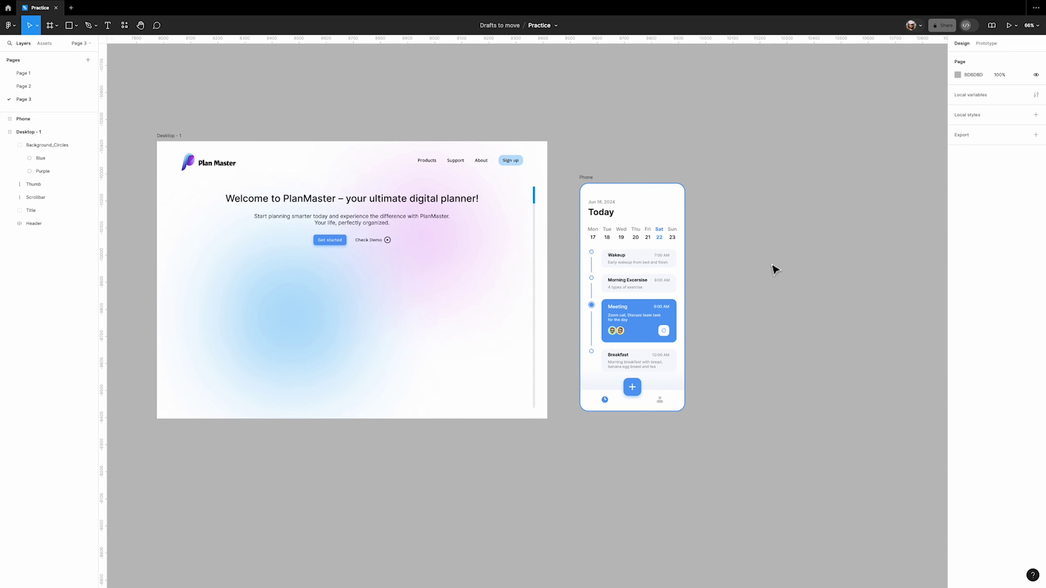
- Draw a 350×261 rectangle right of Phone with a 24 corner radius
click(76, 25)
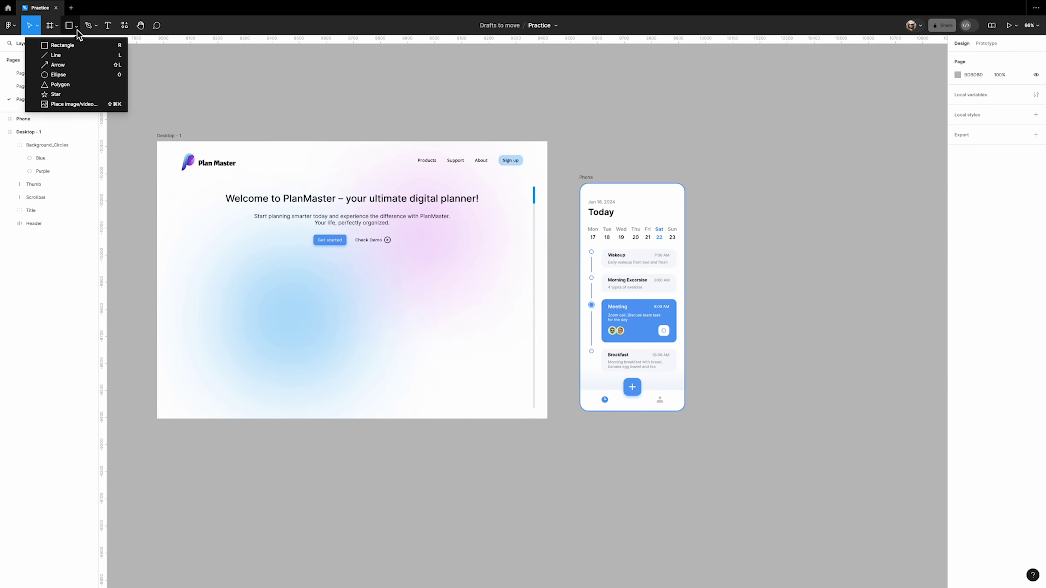
click(54, 41)
drag(736, 228, 835, 304)
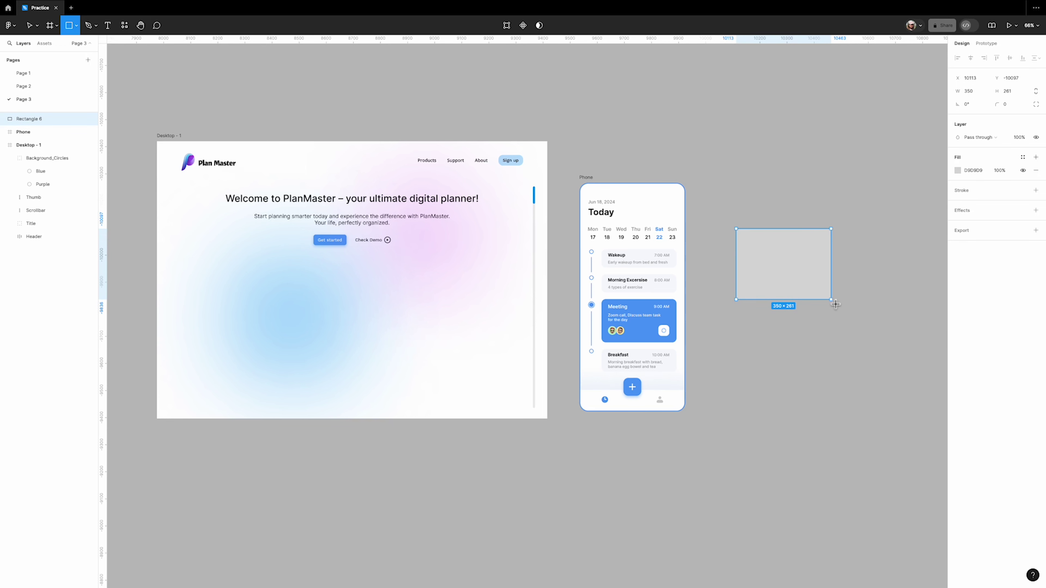
click(1008, 105)
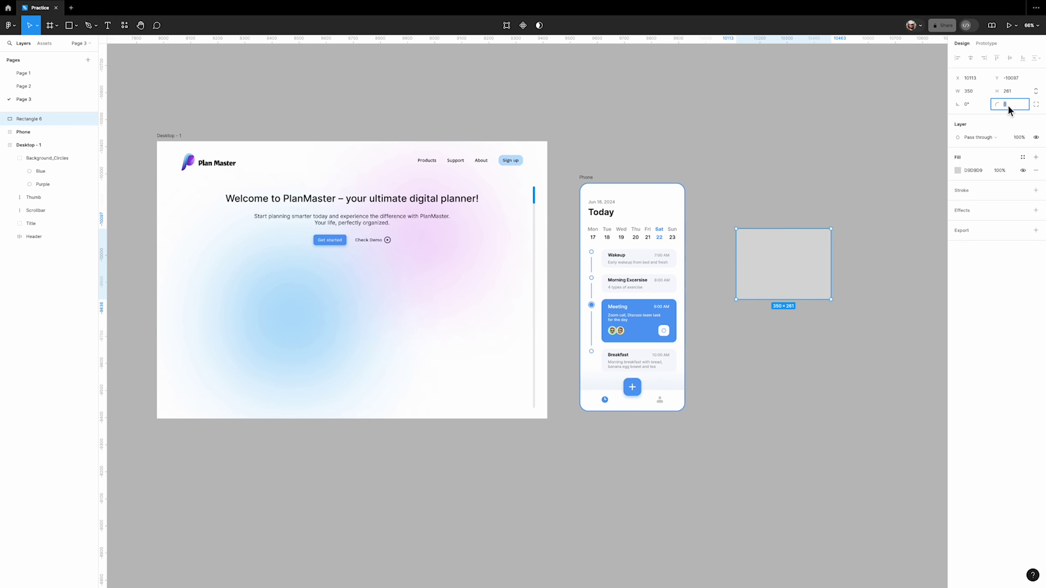
text(24)
key(Return)
- Fill the rectangle with a white FFFFFF linear gradient from 60% to 20% opacity
click(957, 170)
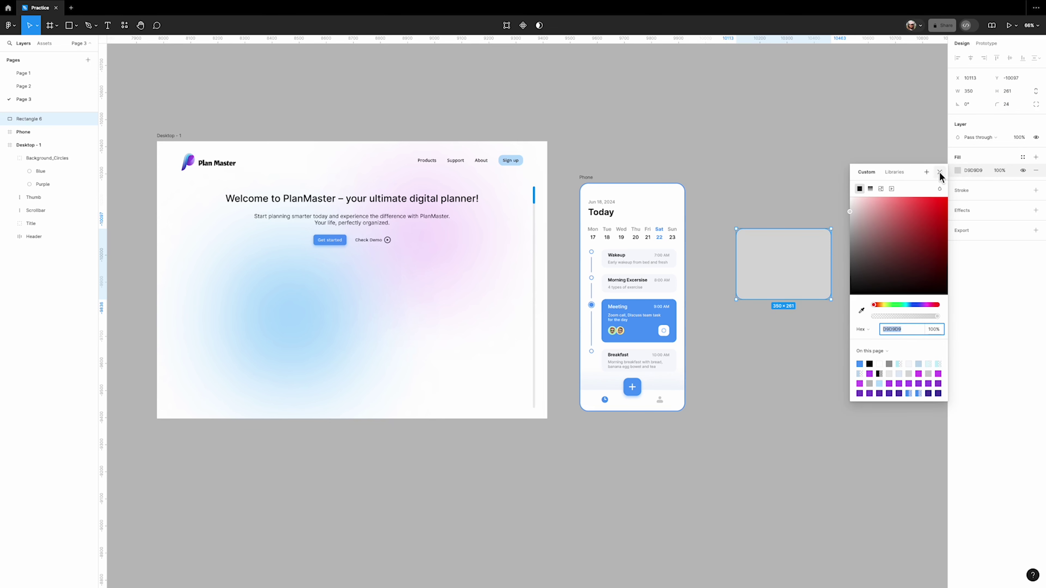
click(870, 189)
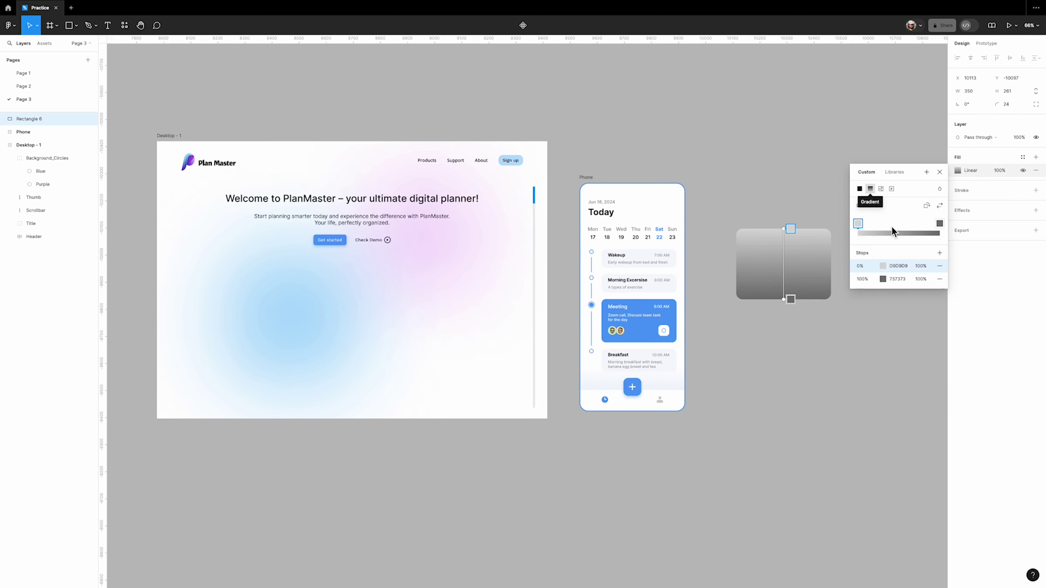
click(883, 267)
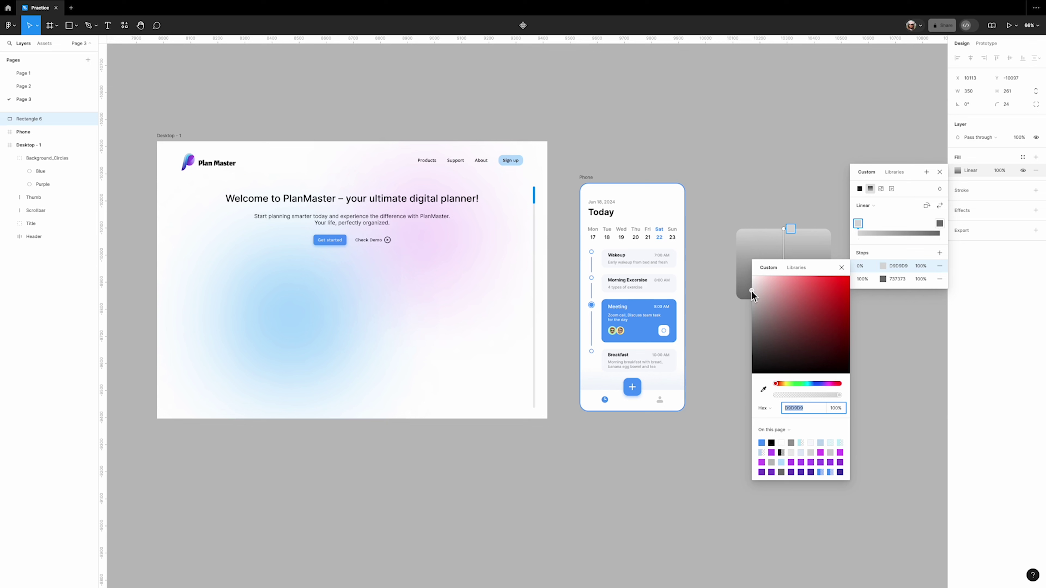
drag(752, 295, 749, 278)
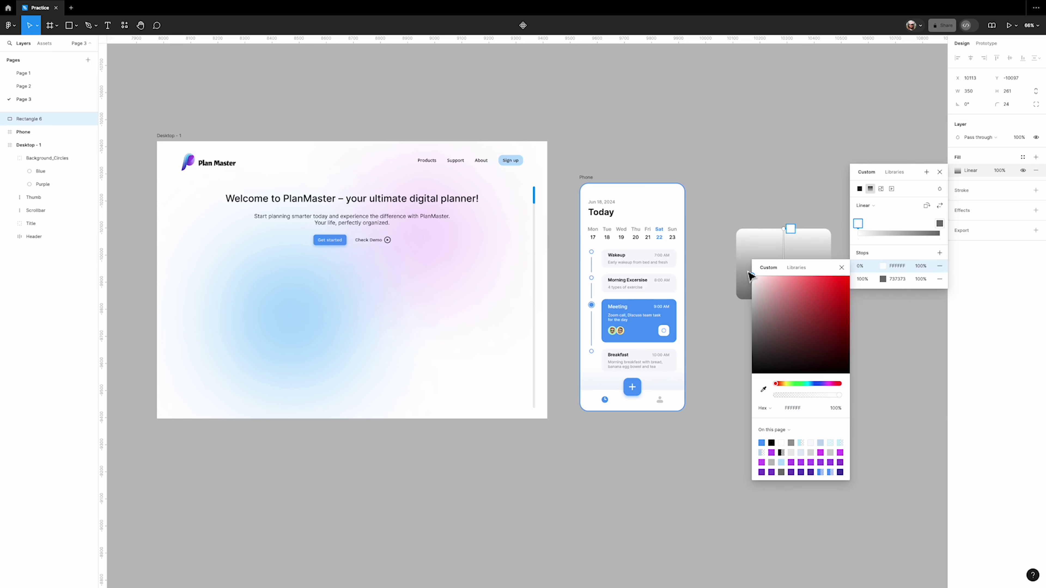
click(921, 266)
text(60)
click(899, 280)
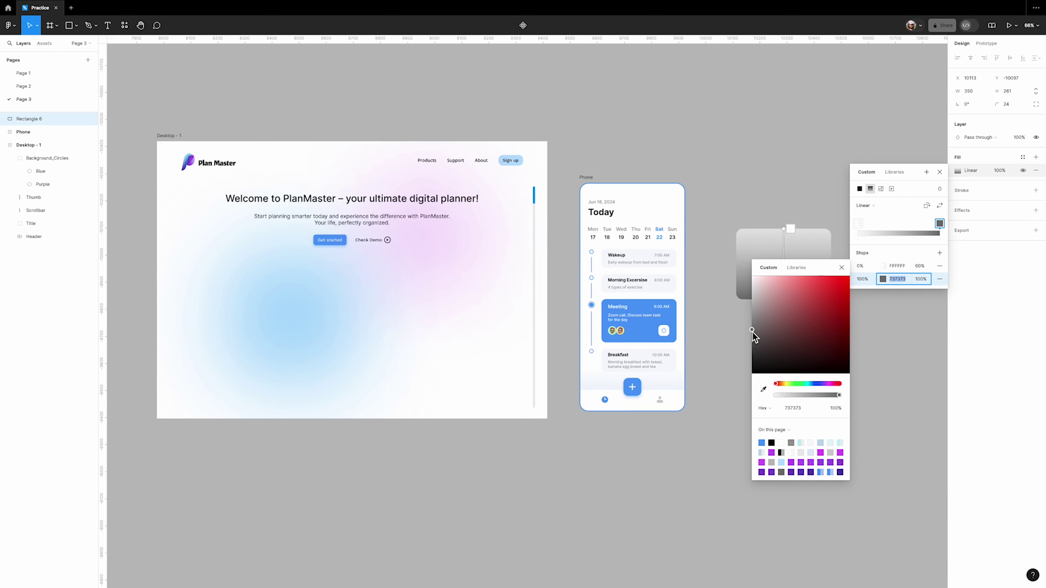
drag(753, 334, 752, 275)
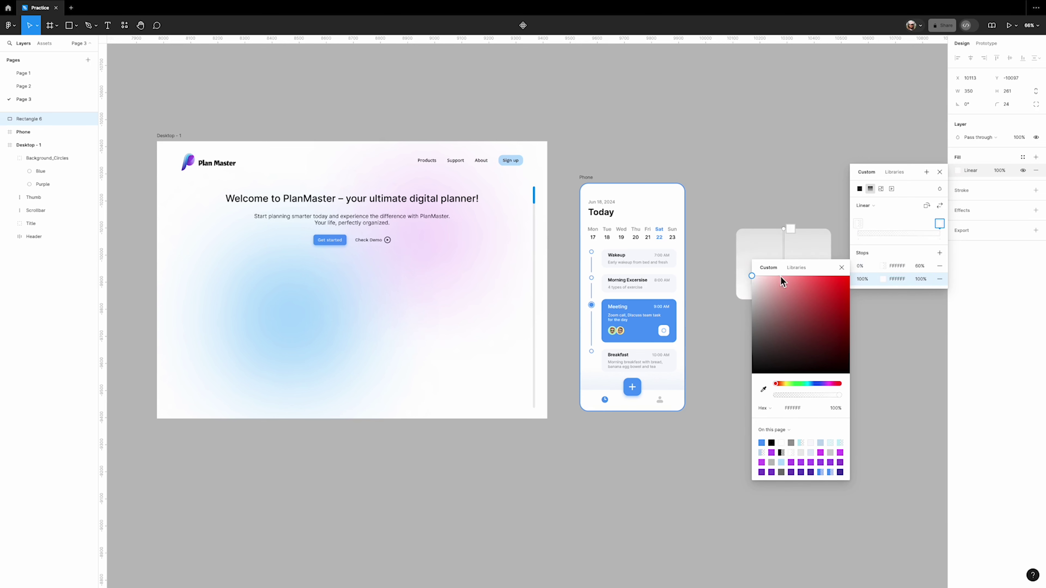
click(921, 280)
key(Return)
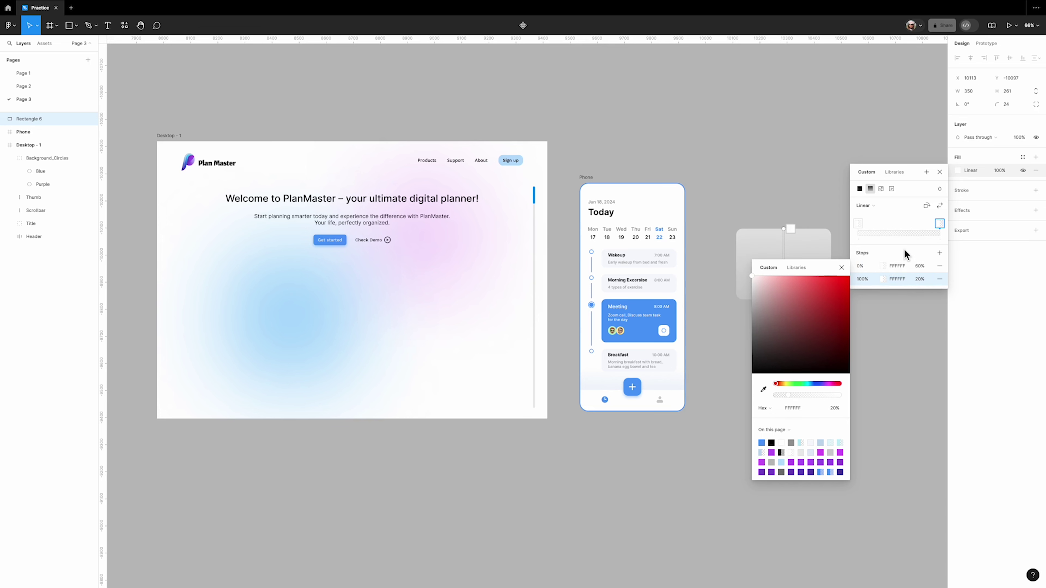
drag(823, 265, 912, 309)
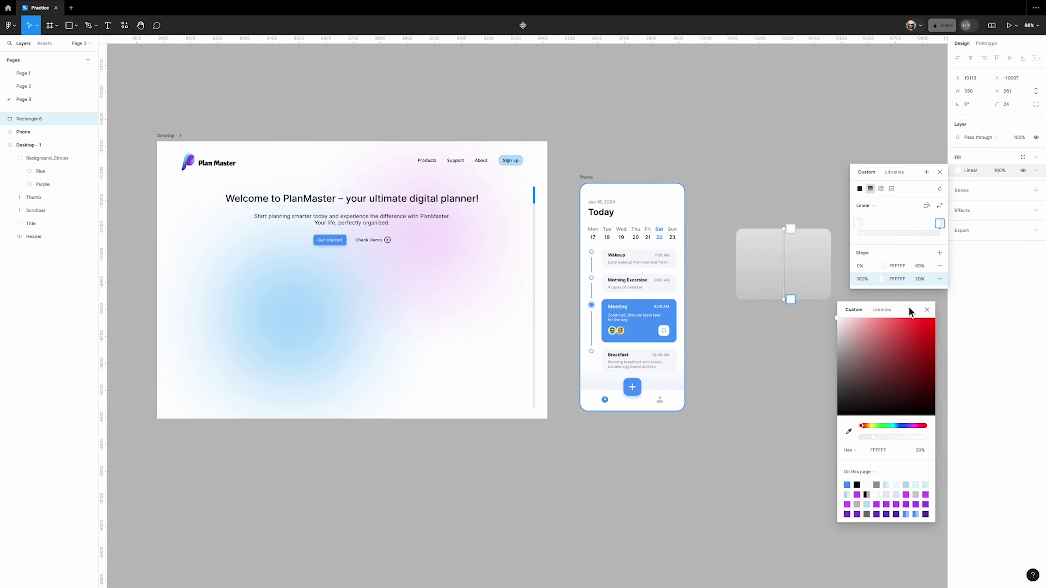
click(939, 172)
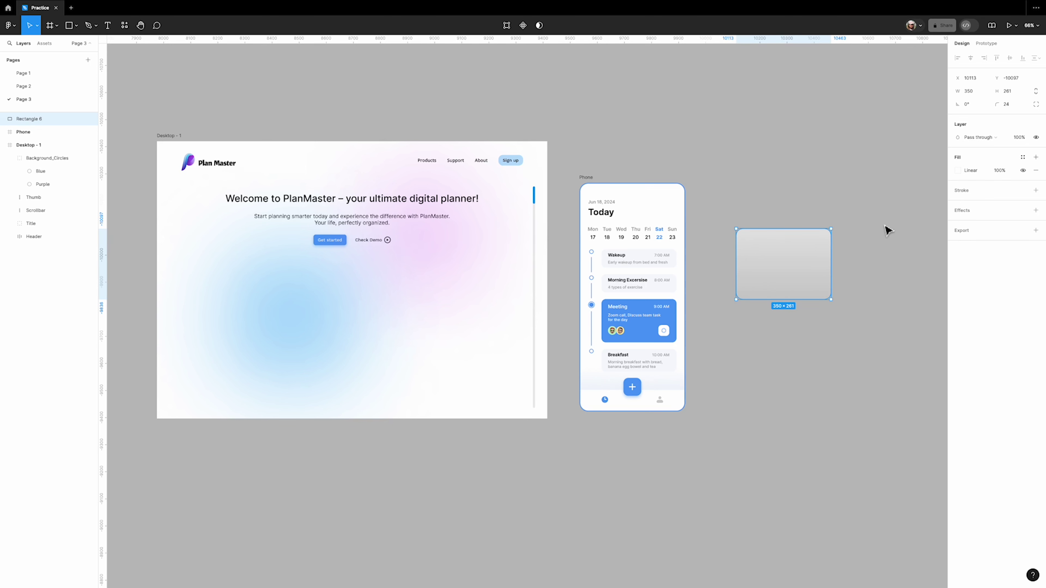
- Add a drop shadow: X 0, Y 4, blur 24, spread -1, colour 89ABD5 at 25%
click(1035, 210)
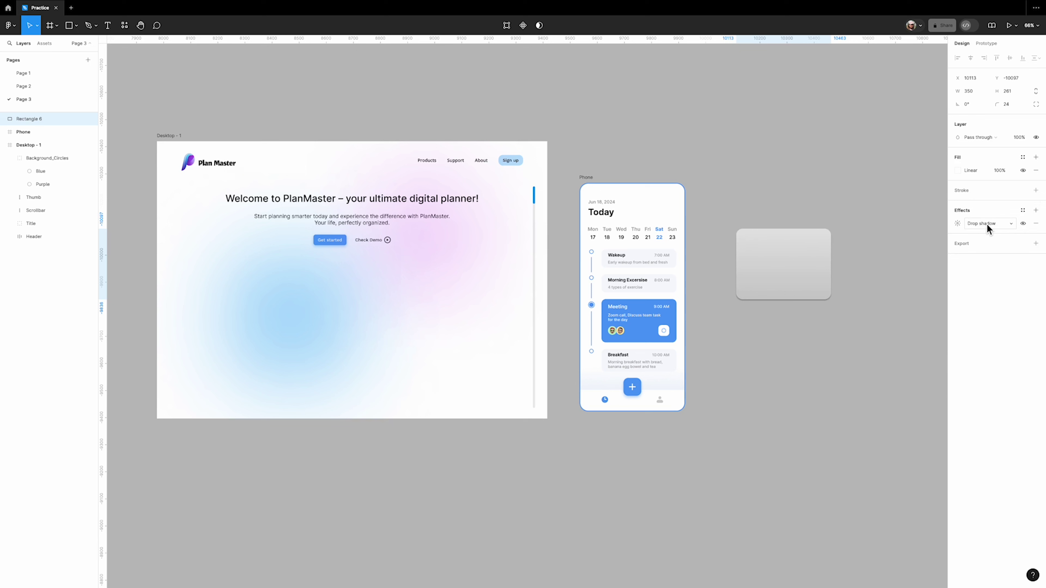
click(958, 223)
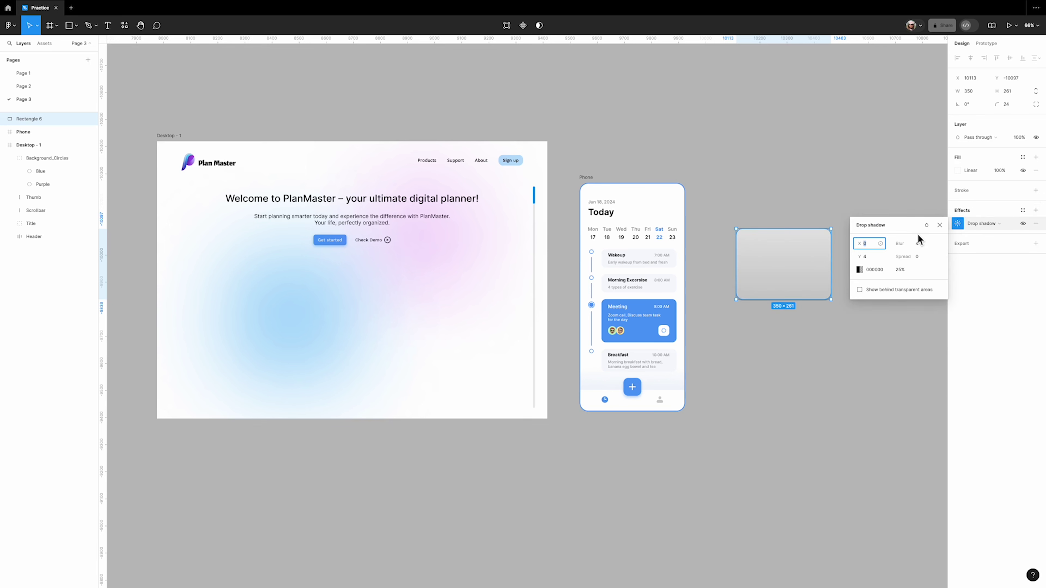
key(Tab)
click(925, 259)
text(-1)
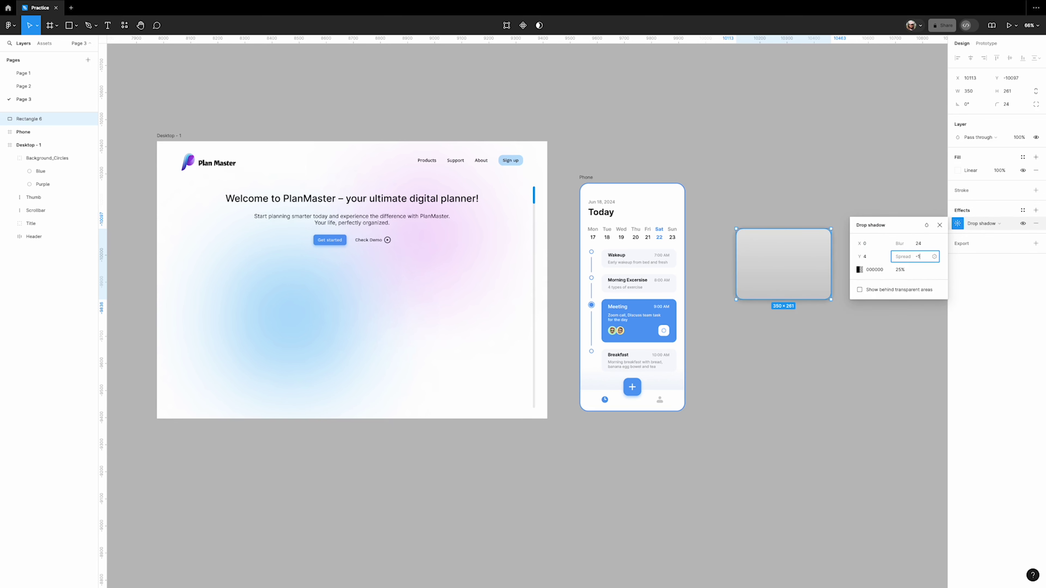
click(878, 270)
text(89ABD5)
key(Return)
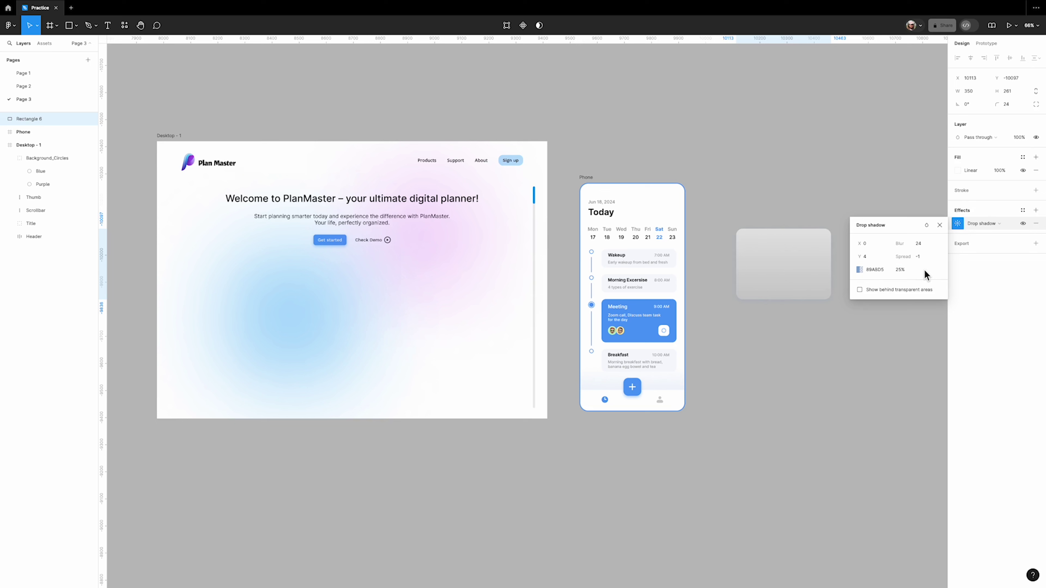
click(940, 226)
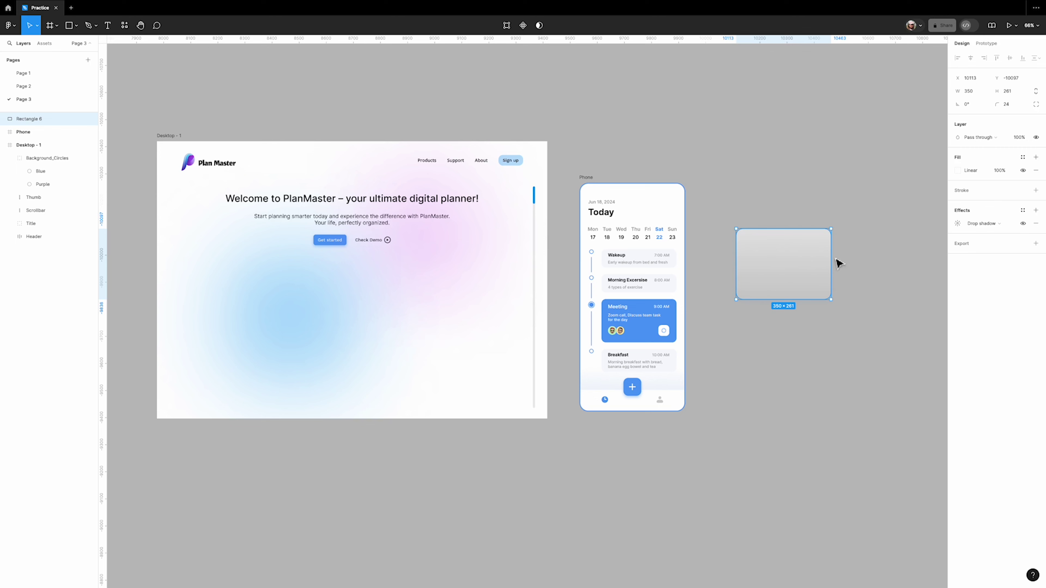
- Duplicate the shadowed card below and paste the two contact cards onto the lower copy
drag(806, 271, 809, 360)
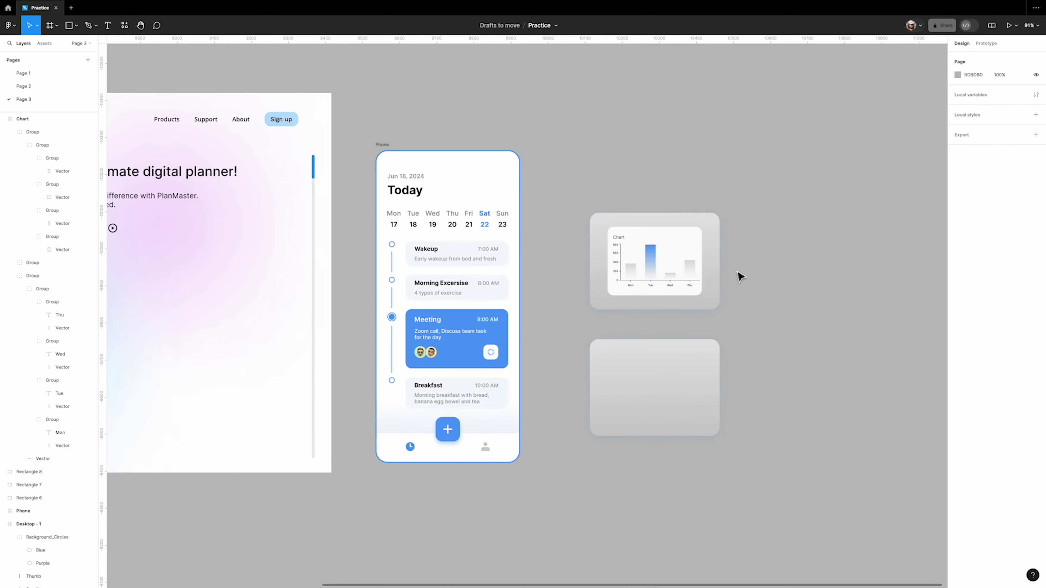
key(ctrl+v)
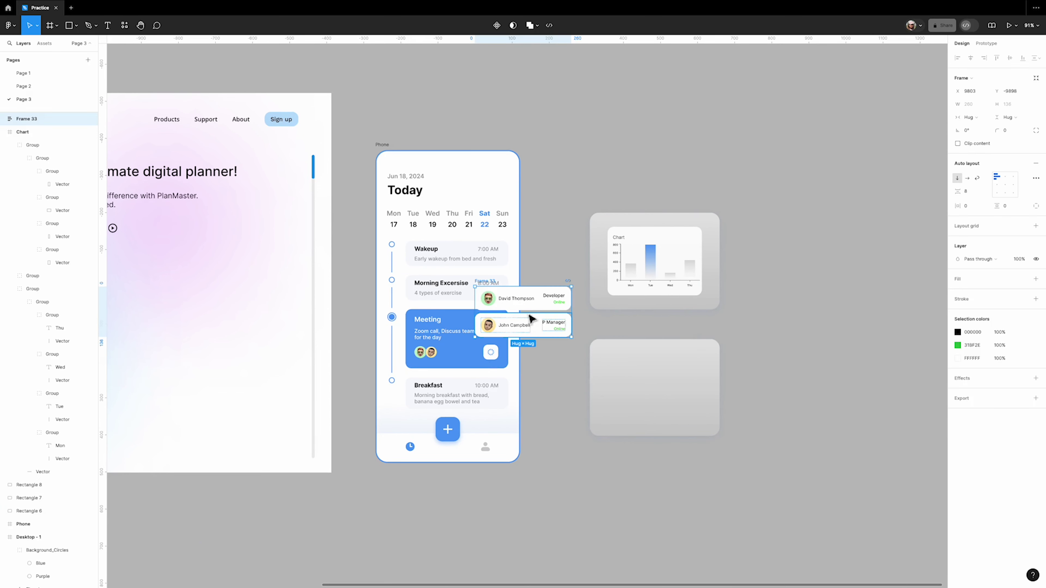
drag(561, 318, 669, 385)
click(765, 332)
- Group the chart with its glass card as Group 9
drag(782, 206, 585, 321)
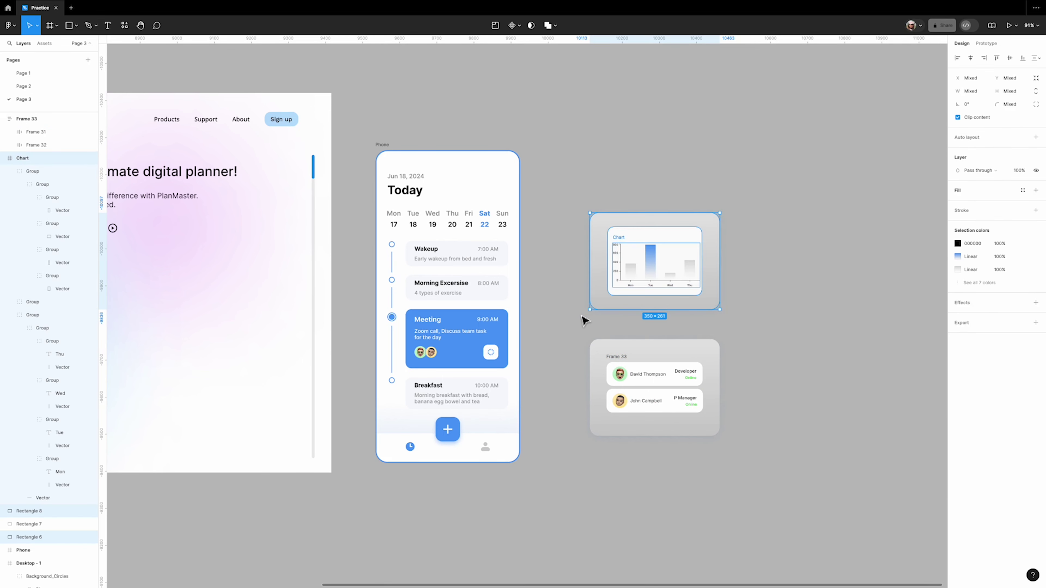
right_click(615, 266)
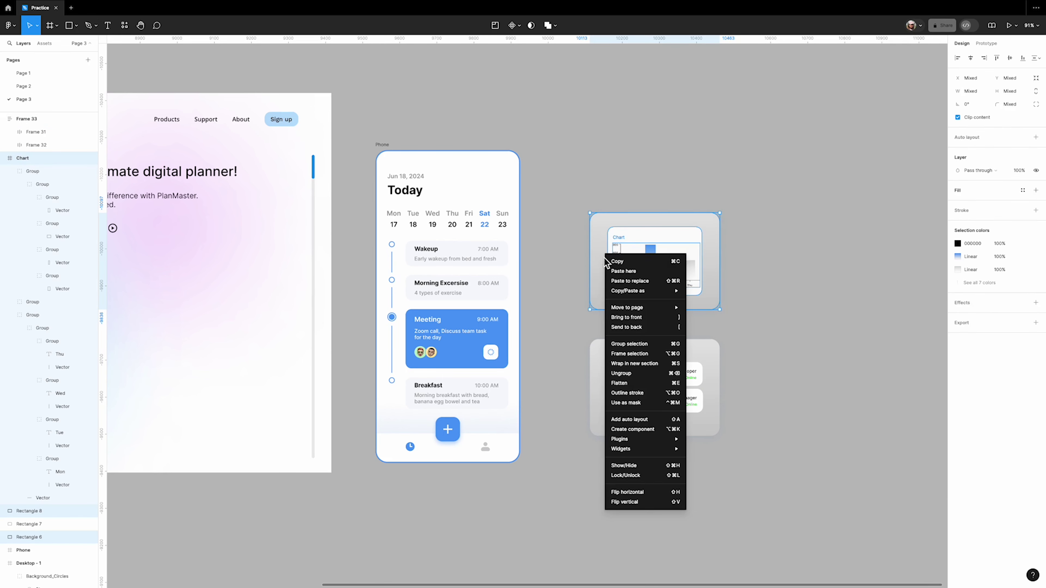
click(626, 345)
- Group the contact cards together with their glass card
click(749, 326)
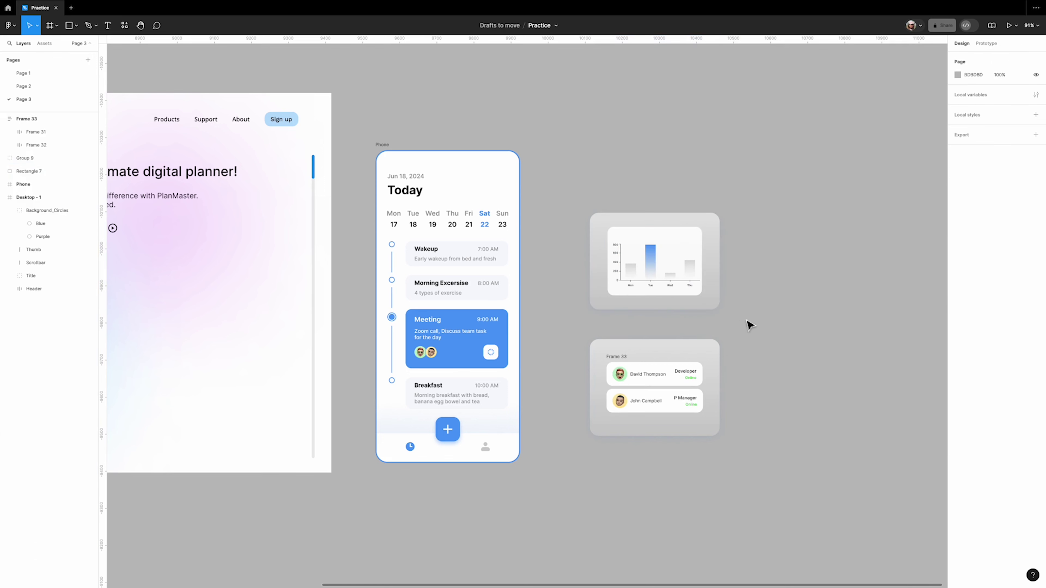
drag(745, 338, 614, 410)
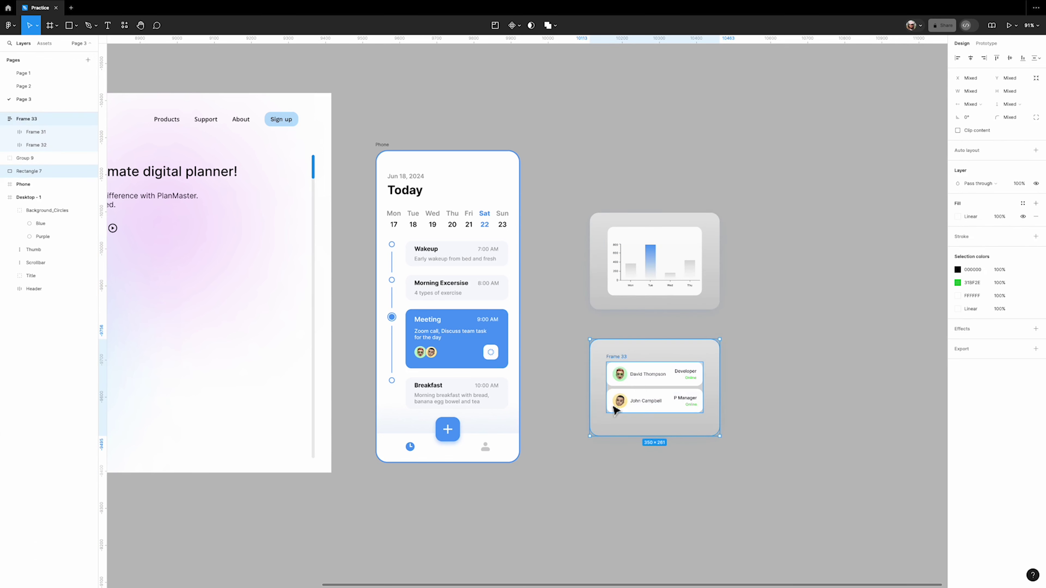
right_click(639, 355)
click(669, 398)
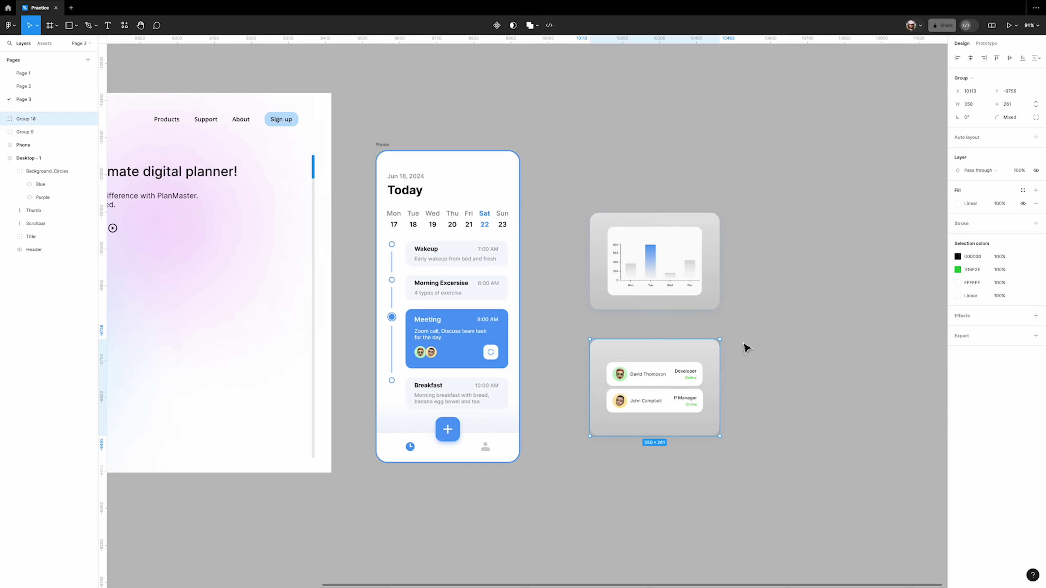
click(762, 333)
- Name the chart group Chart and the contact card group Team, then fit all frames in view
click(717, 270)
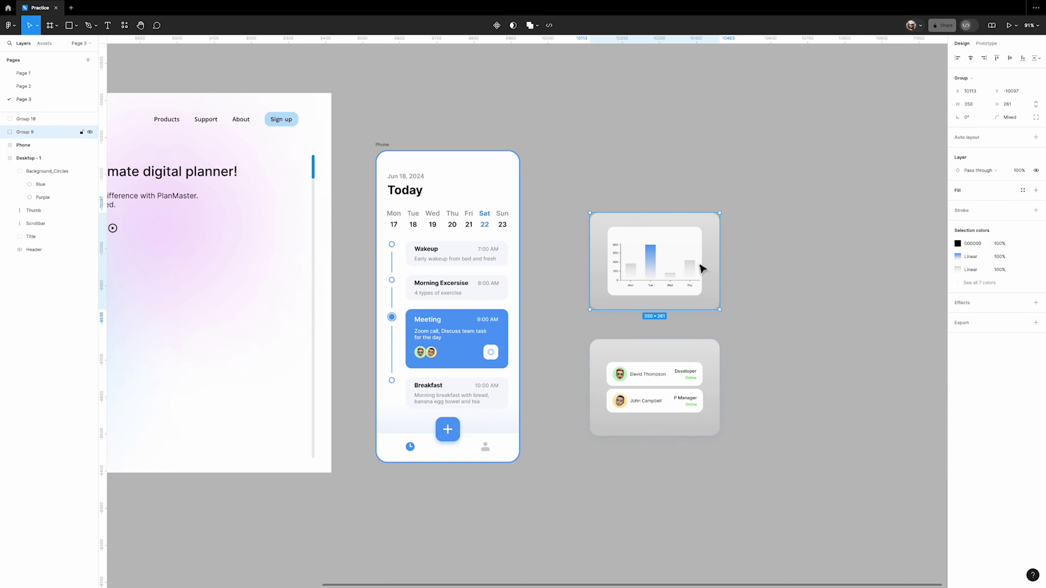
double_click(20, 136)
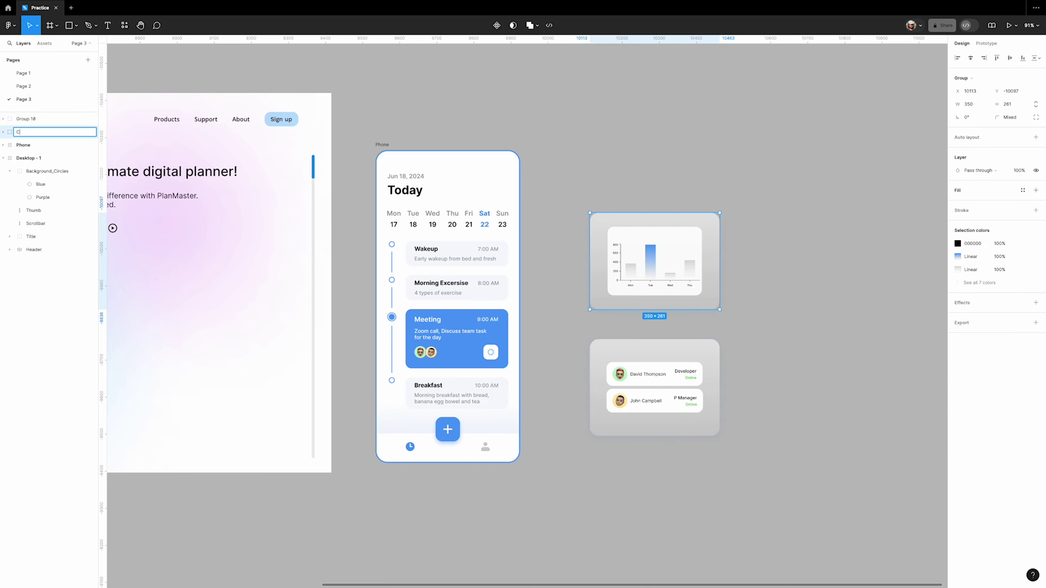
click(626, 361)
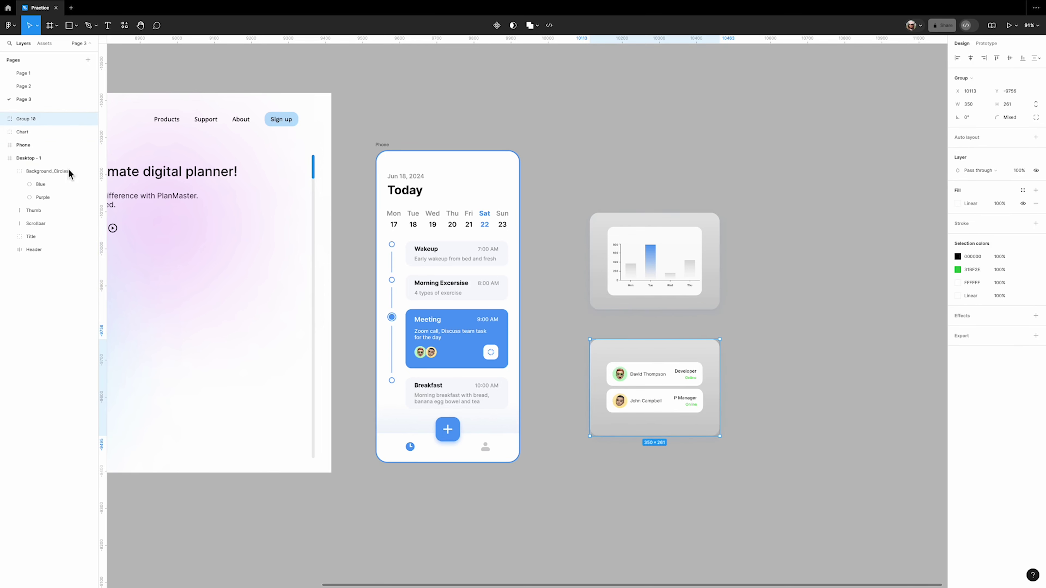
double_click(34, 120)
text(Team)
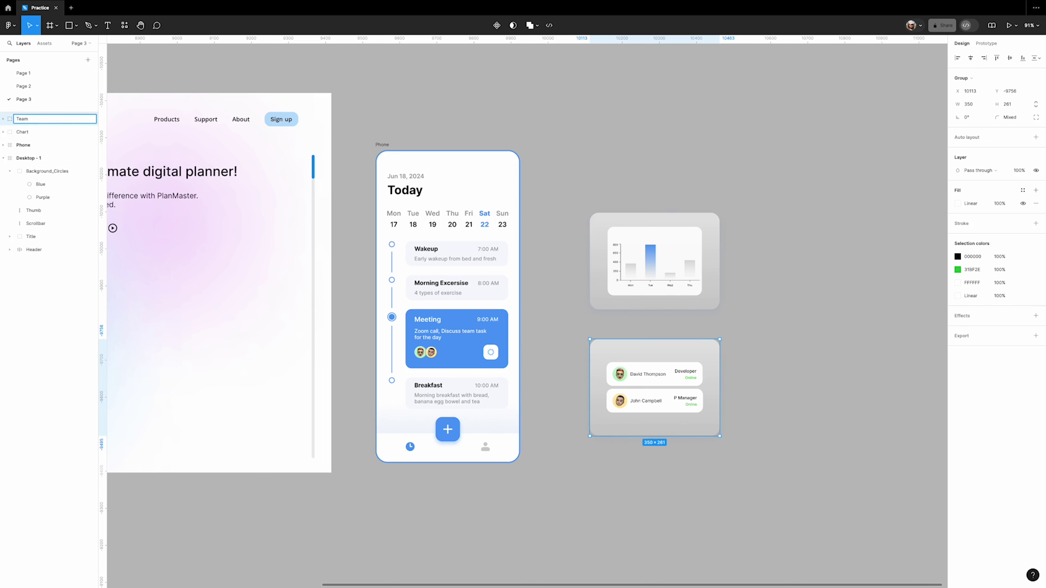
key(Return)
key(shift+1)
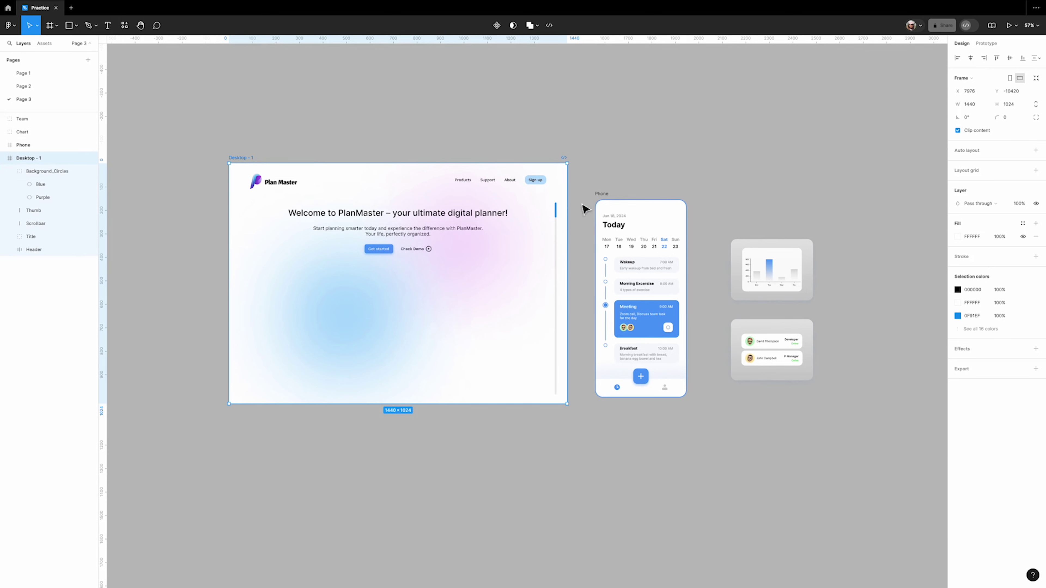
- Export the phone mockup frame as a PNG image into Downloads
click(608, 201)
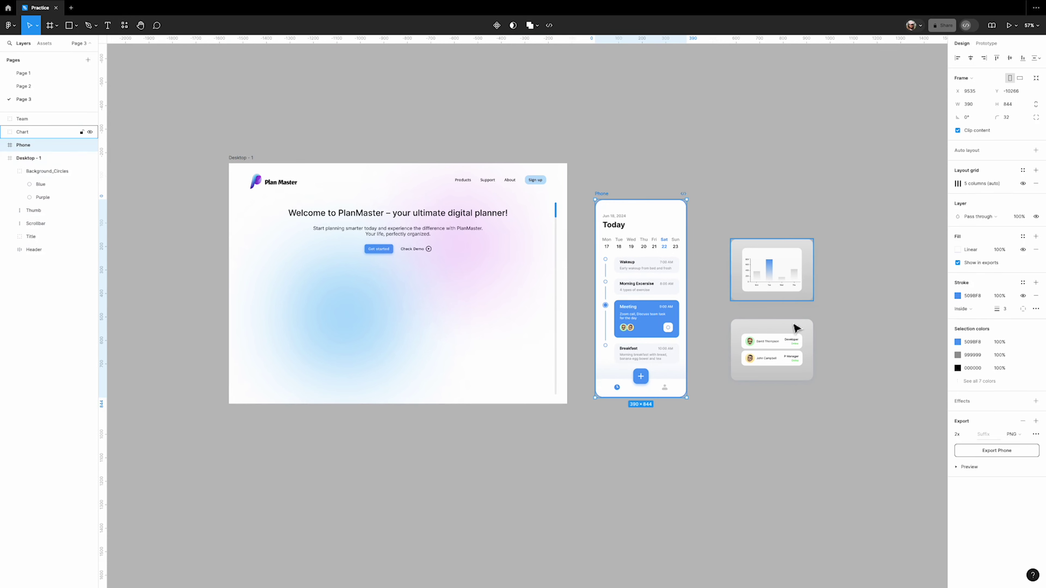
click(741, 198)
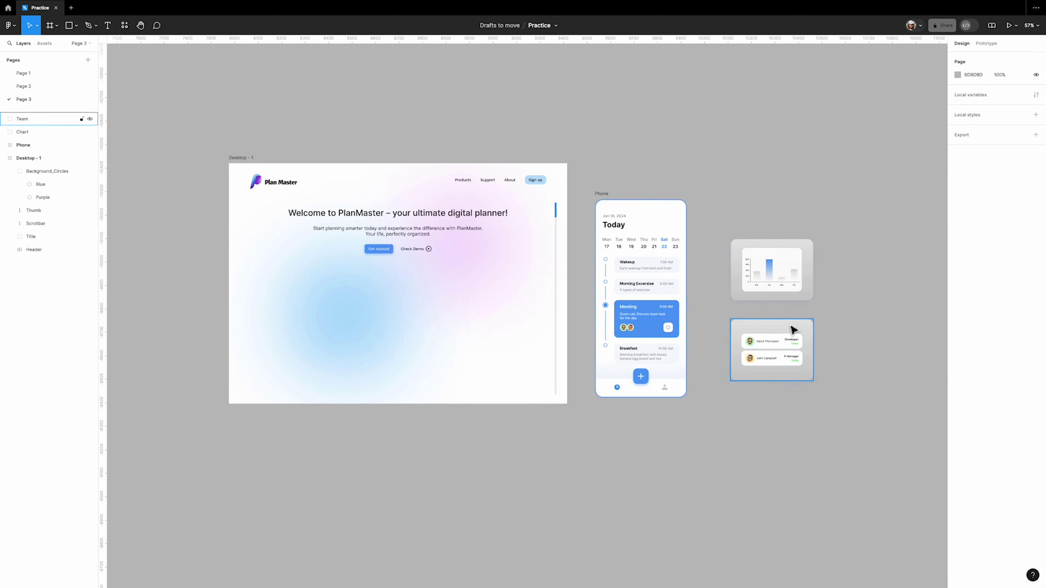
click(601, 202)
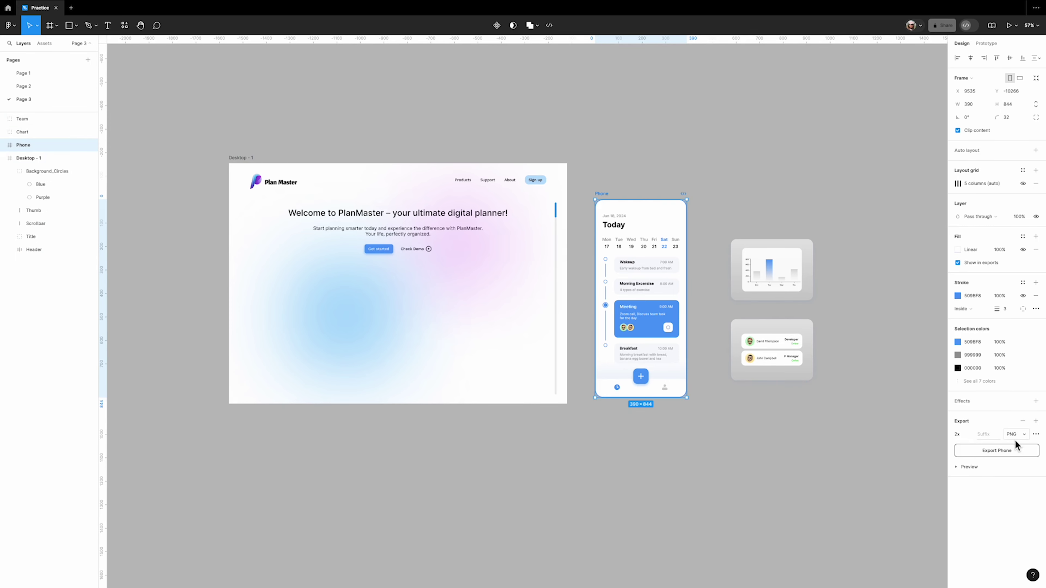
click(998, 453)
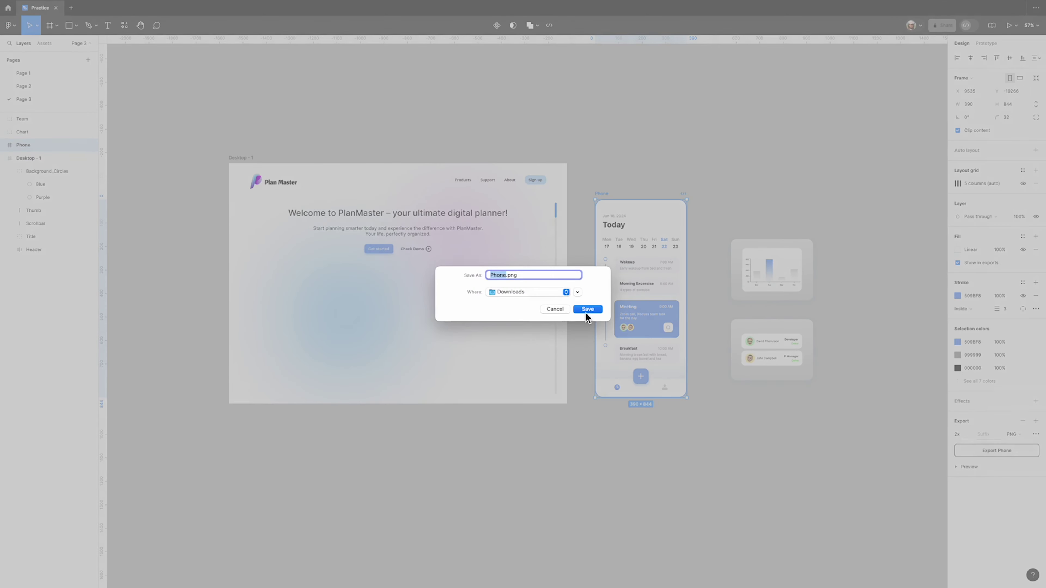
click(589, 310)
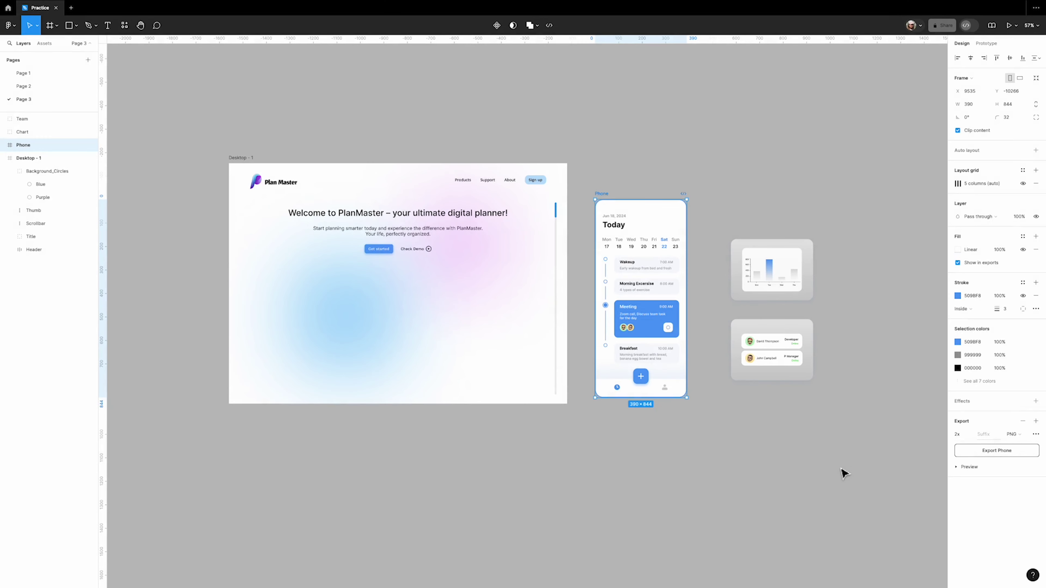
- Export the Chart card group as a 2x PNG into Downloads, replacing the old Chart.png
click(810, 253)
click(968, 326)
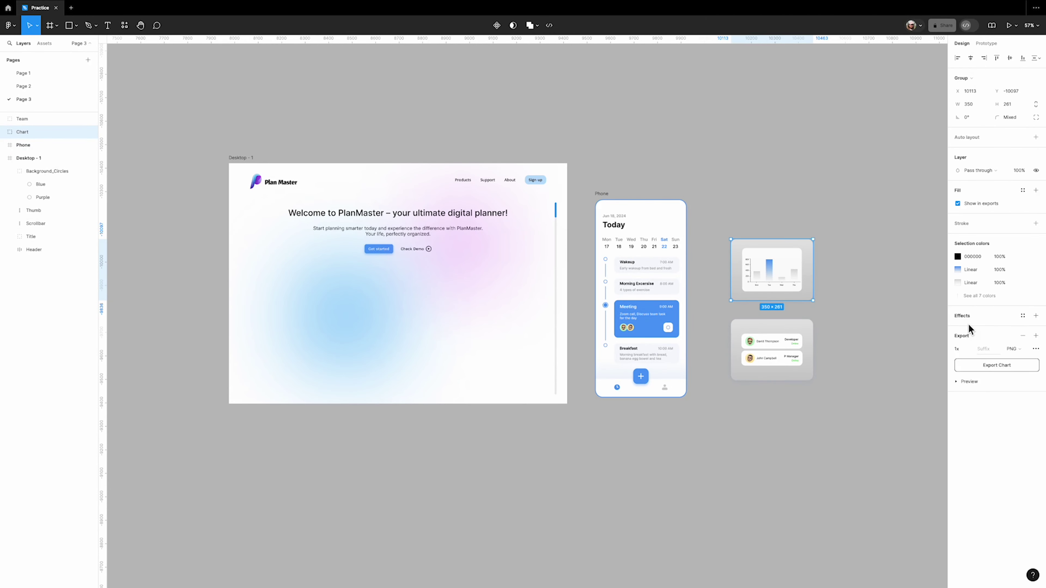
click(968, 349)
click(971, 370)
click(992, 368)
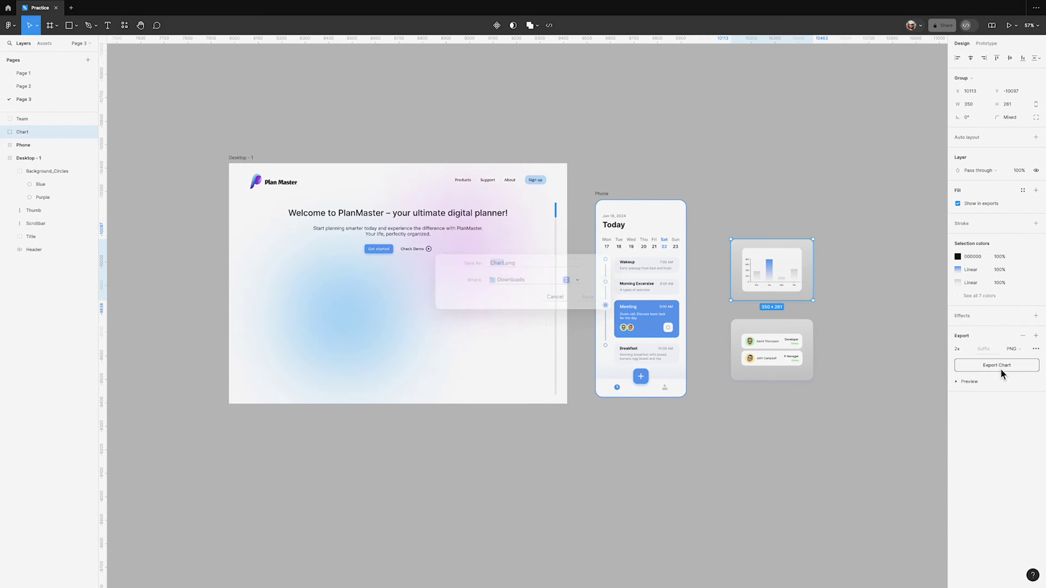
click(583, 309)
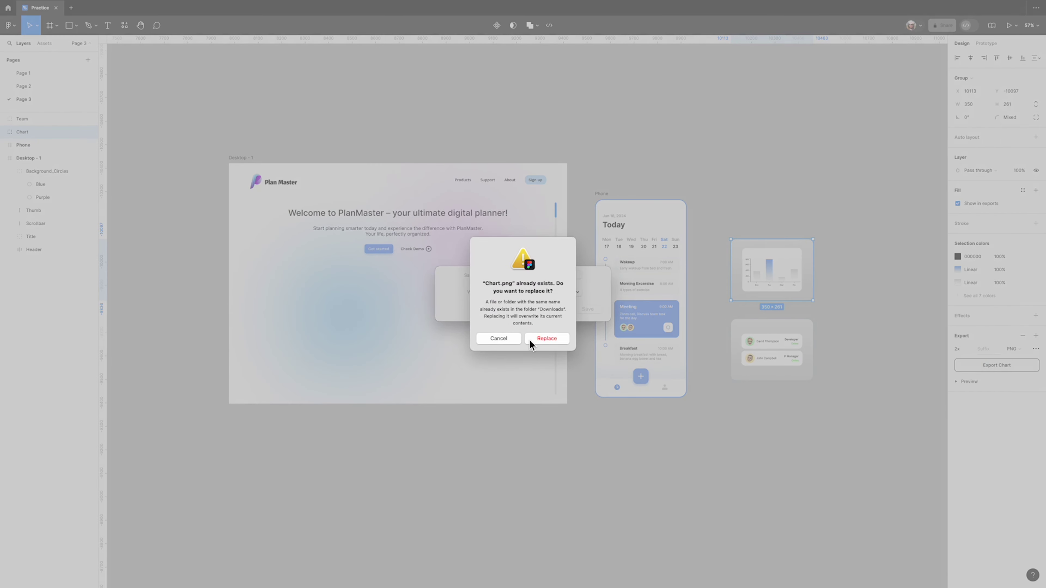
click(564, 337)
- Export the Team card group as a 2x PNG into Downloads, replacing the old Team.png
click(776, 359)
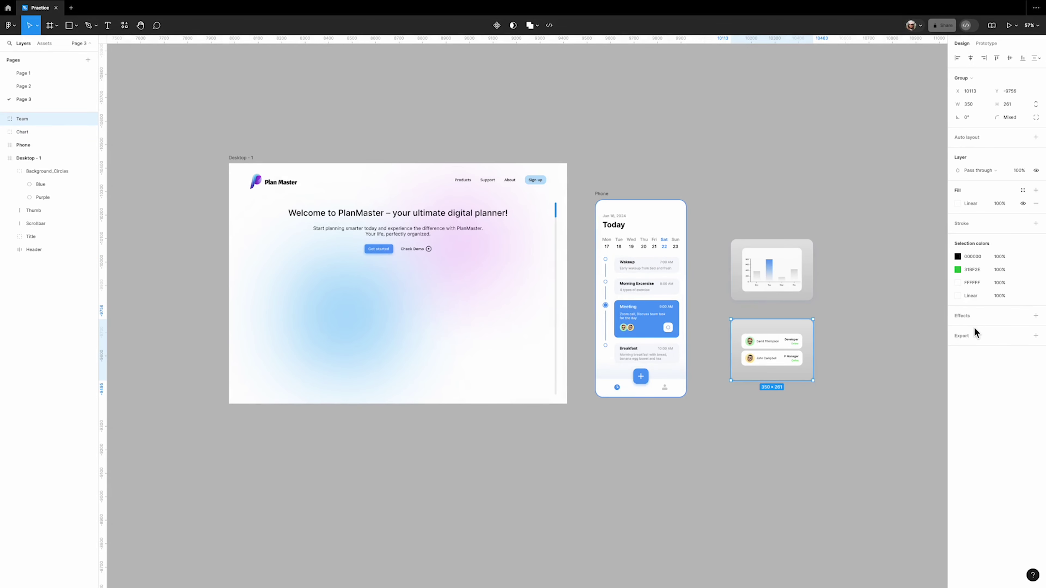
click(972, 340)
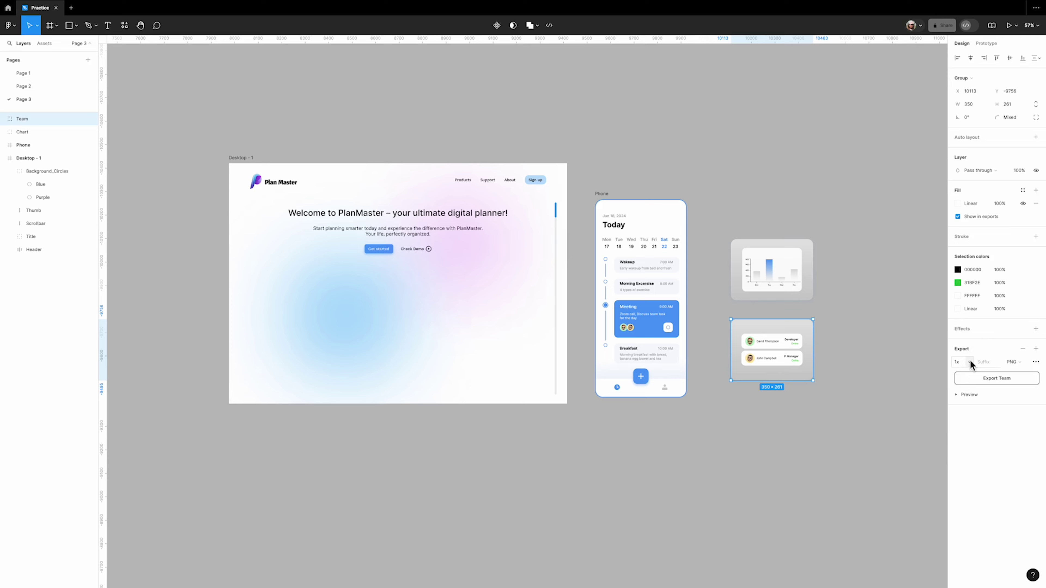
click(967, 361)
click(981, 386)
click(989, 379)
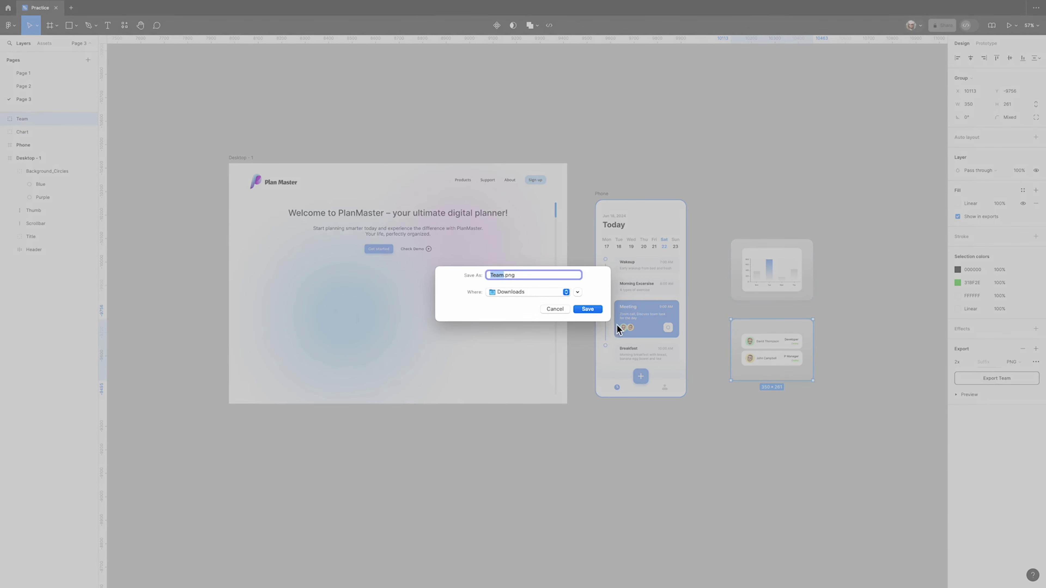
click(589, 310)
click(561, 341)
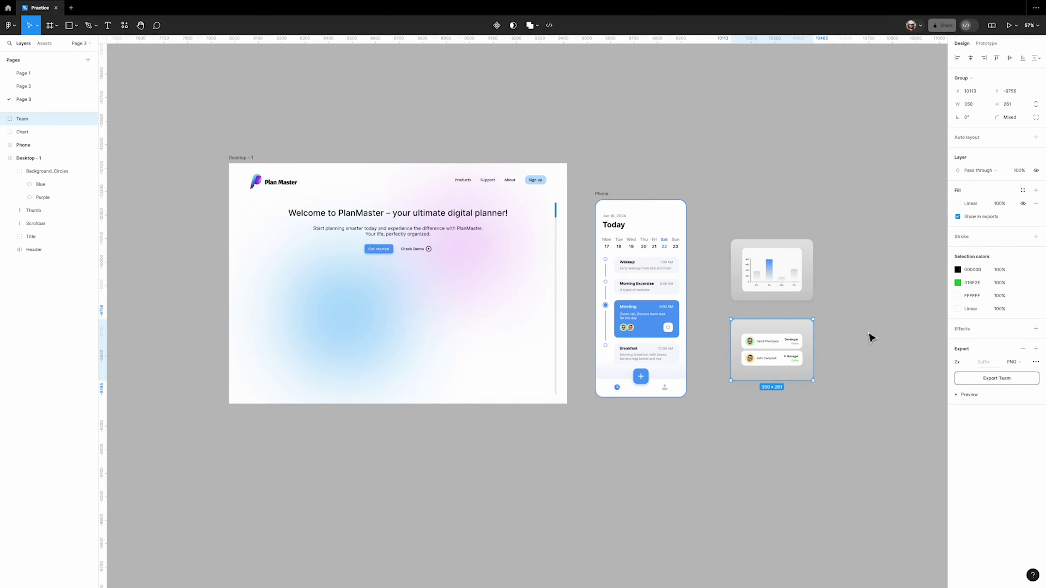
click(867, 333)
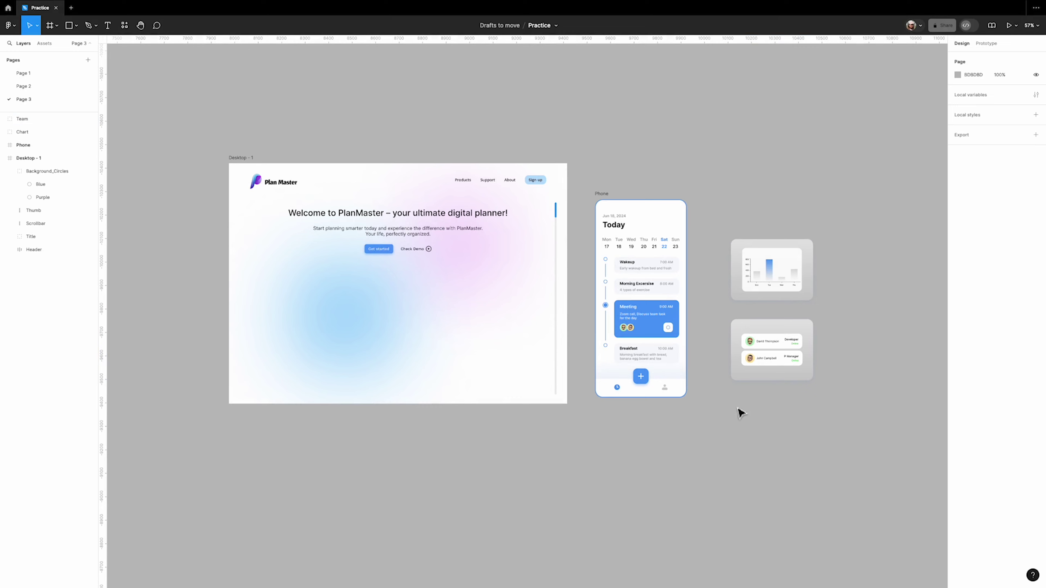
- Paste the phone, chart and team cards as flat images and arrange them side by side
key(ctrl+v)
drag(560, 486, 753, 332)
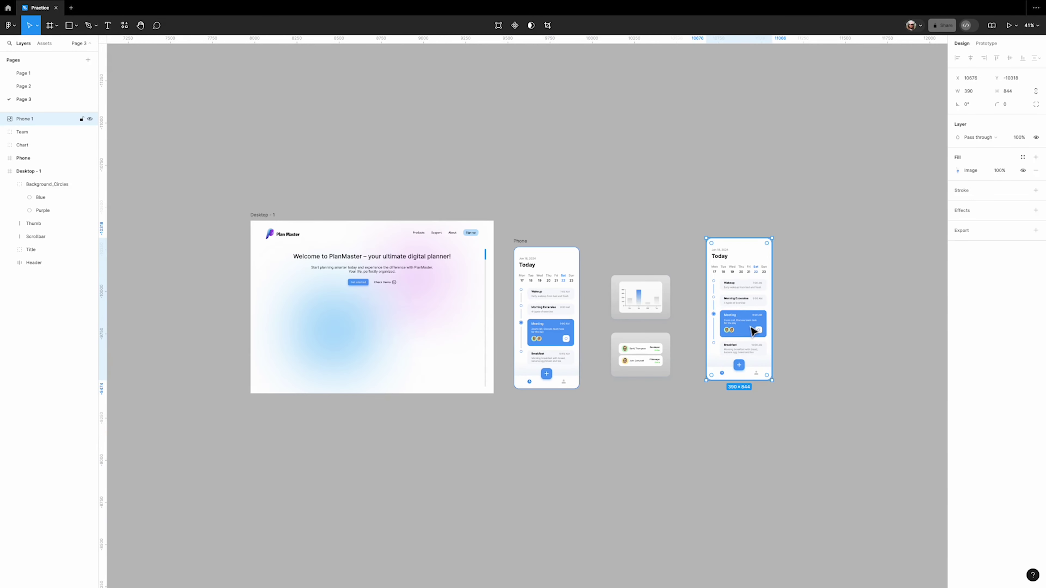
key(ctrl+v)
drag(796, 460, 791, 313)
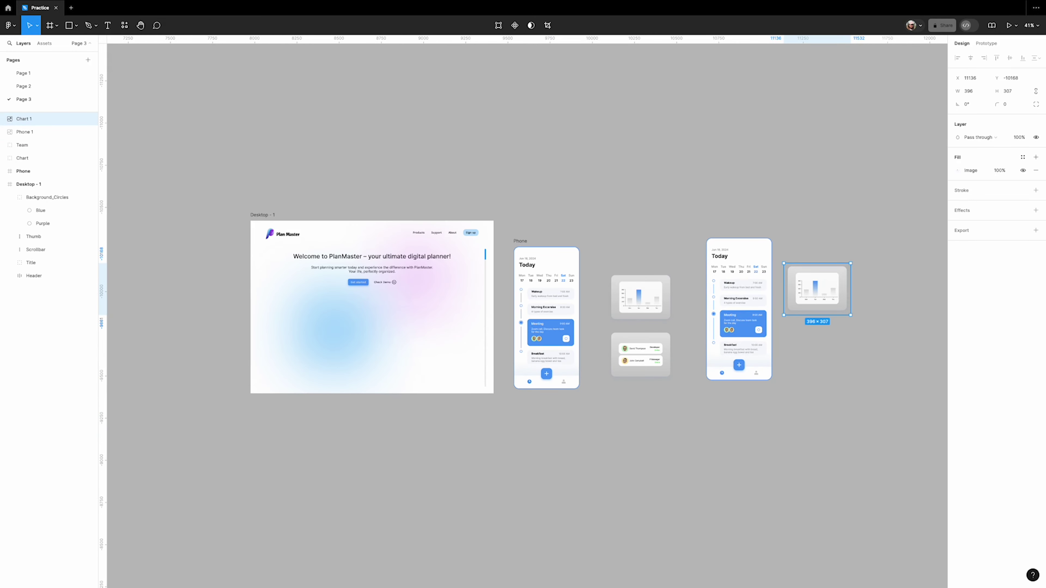
key(ctrl+v)
drag(817, 392, 820, 364)
- Move the mockup copies beside Desktop - 1, frame them in view, and select Phone 1
click(664, 310)
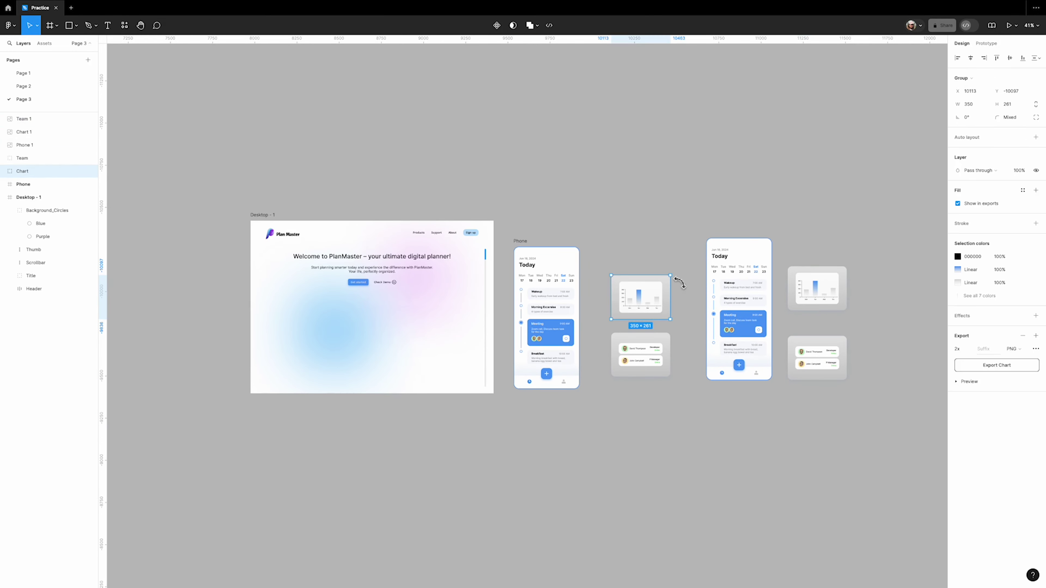
drag(511, 214, 677, 401)
drag(651, 317, 842, 130)
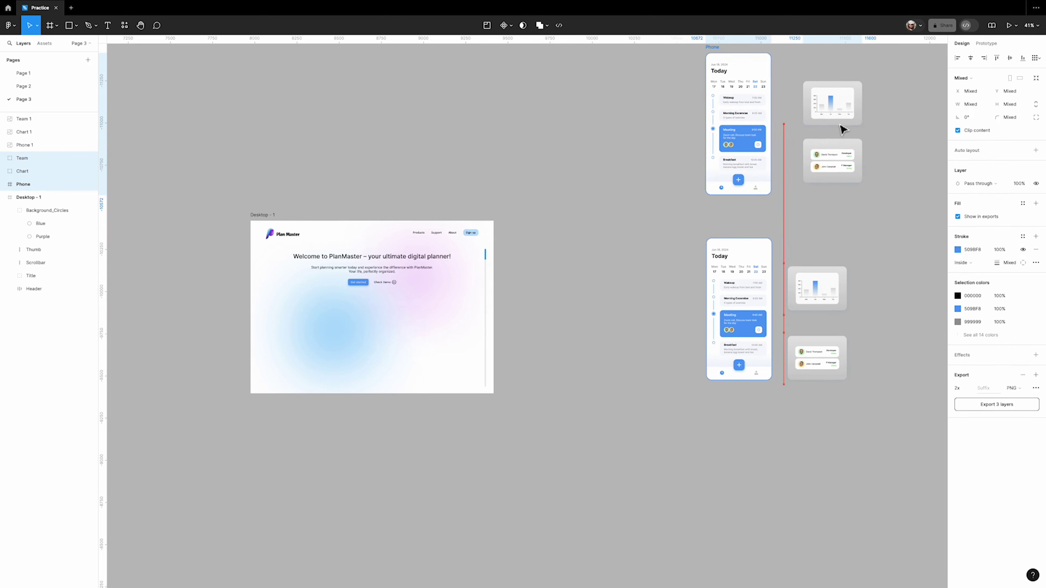
drag(682, 226, 853, 411)
drag(766, 357, 586, 358)
scroll(586, 182, left, 5)
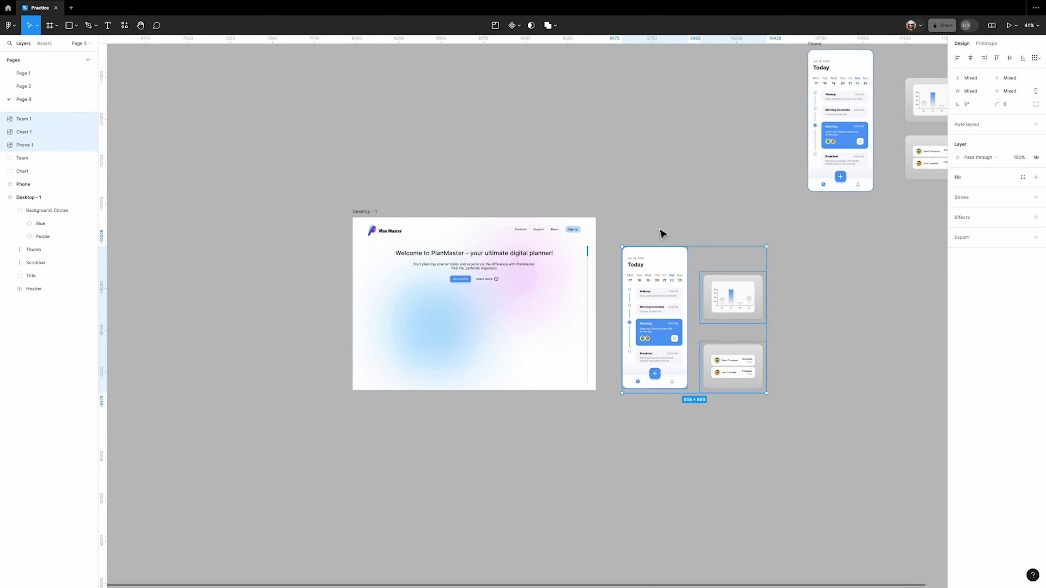
scroll(661, 234, down, 3)
drag(714, 65, 884, 220)
scroll(875, 191, right, 5)
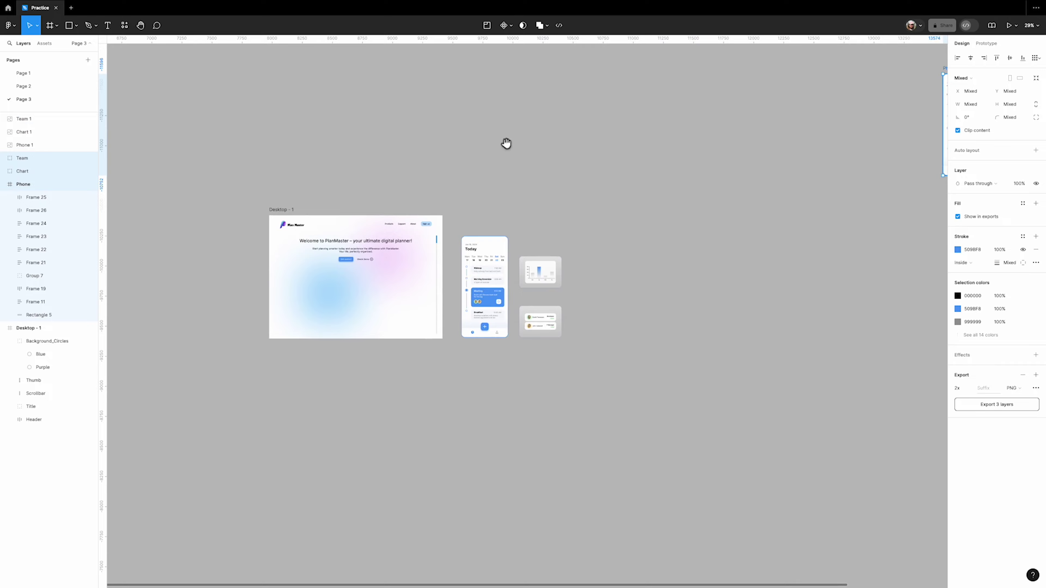
scroll(607, 187, left, 3)
scroll(509, 336, up, 4)
scroll(674, 112, left, 2)
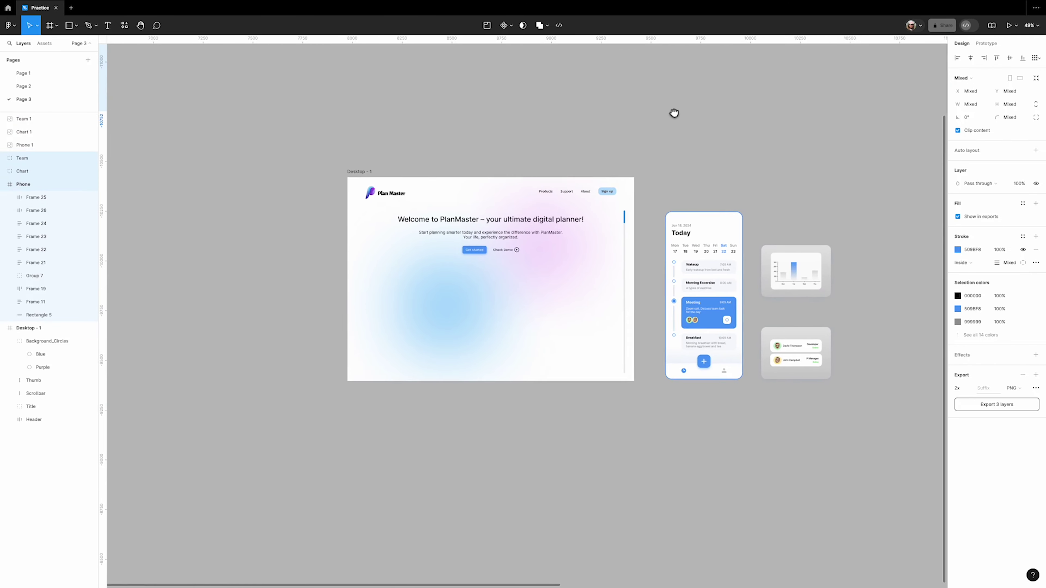
scroll(516, 343, up, 2)
scroll(721, 142, right, 2)
scroll(722, 143, up, 1)
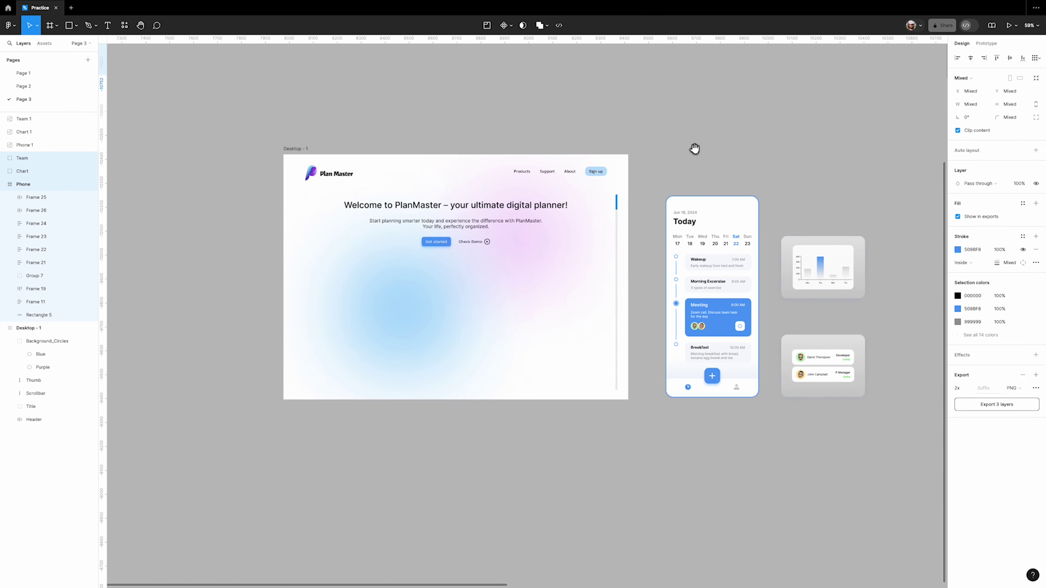
click(696, 231)
- Place a resized Phone 1 under Desktop - 1's hero text, with a smaller Chart 1 upper-right
drag(718, 282, 460, 325)
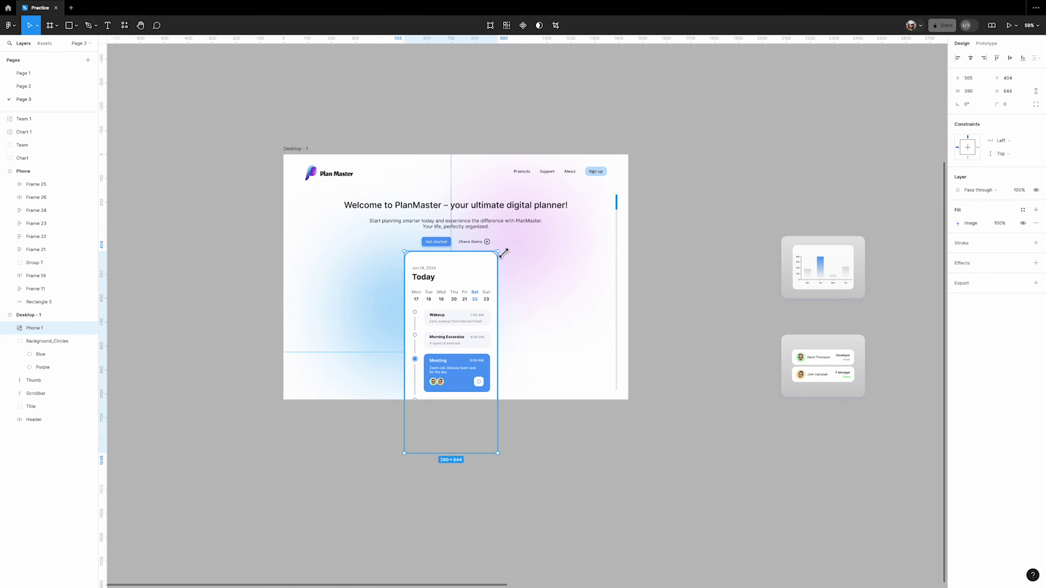
drag(503, 253, 479, 329)
drag(798, 245, 520, 301)
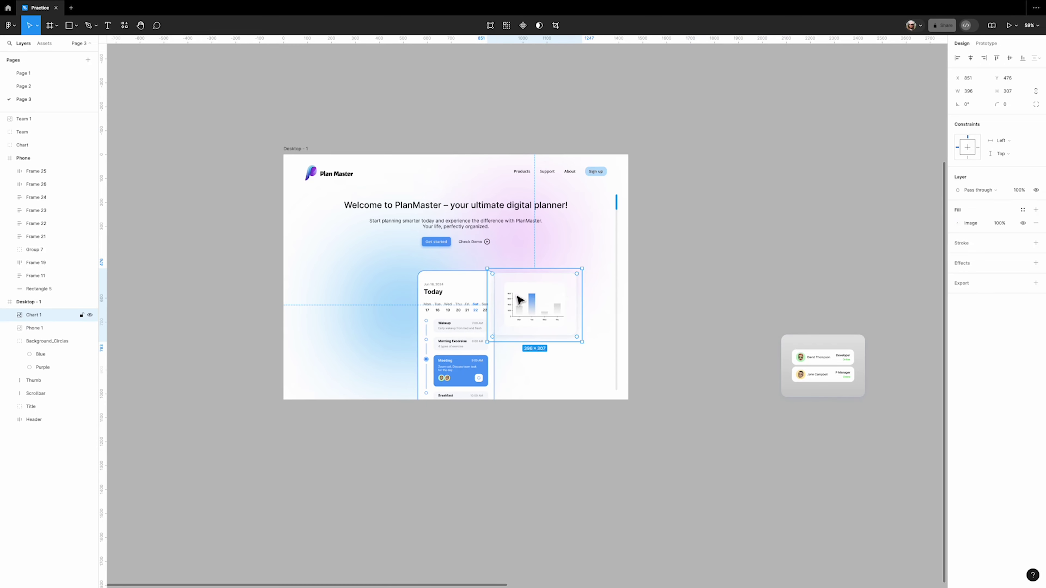
ctrl+scroll(548, 321, up, 2)
drag(587, 345, 558, 331)
ctrl+scroll(490, 319, up, 2)
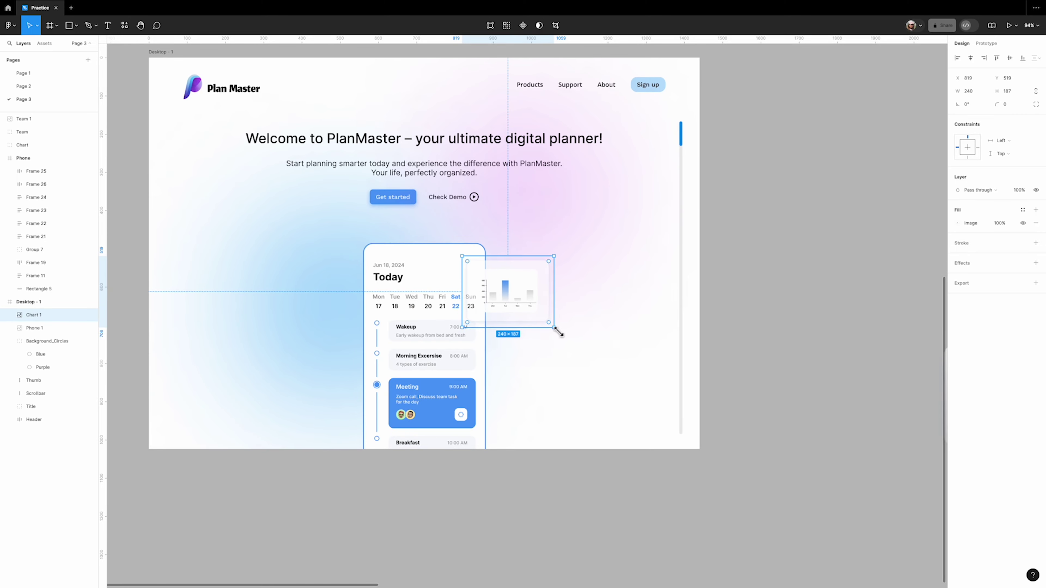
ctrl+scroll(523, 306, up, 5)
ctrl+scroll(523, 308, down, 5)
click(739, 306)
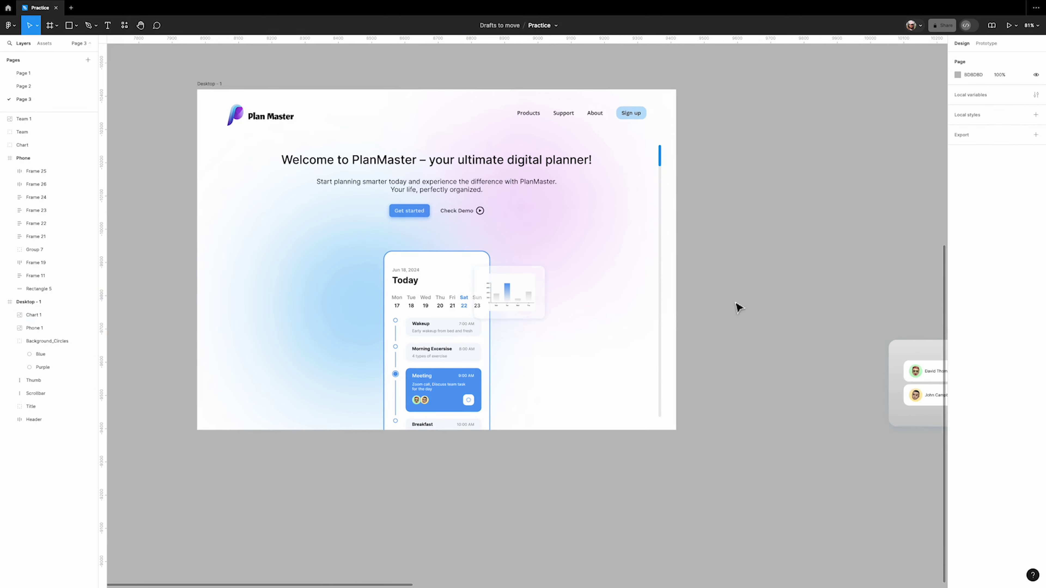
- Place a scaled-down Team 1 card overlapping the phone's lower left
drag(926, 361, 322, 313)
drag(276, 383, 390, 396)
scroll(357, 389, up, 3)
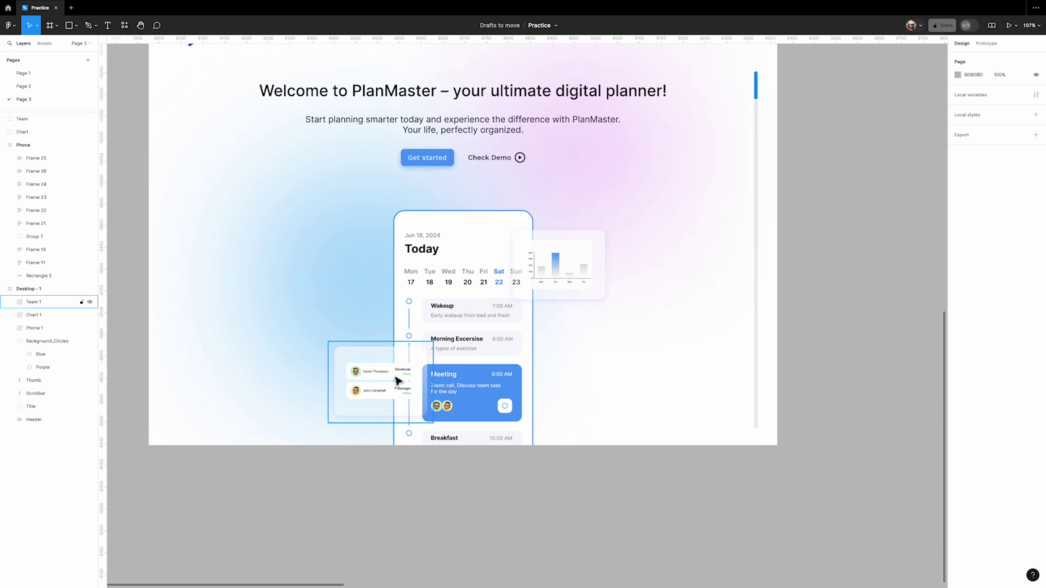
drag(328, 342, 322, 336)
click(456, 482)
scroll(473, 340, down, 5)
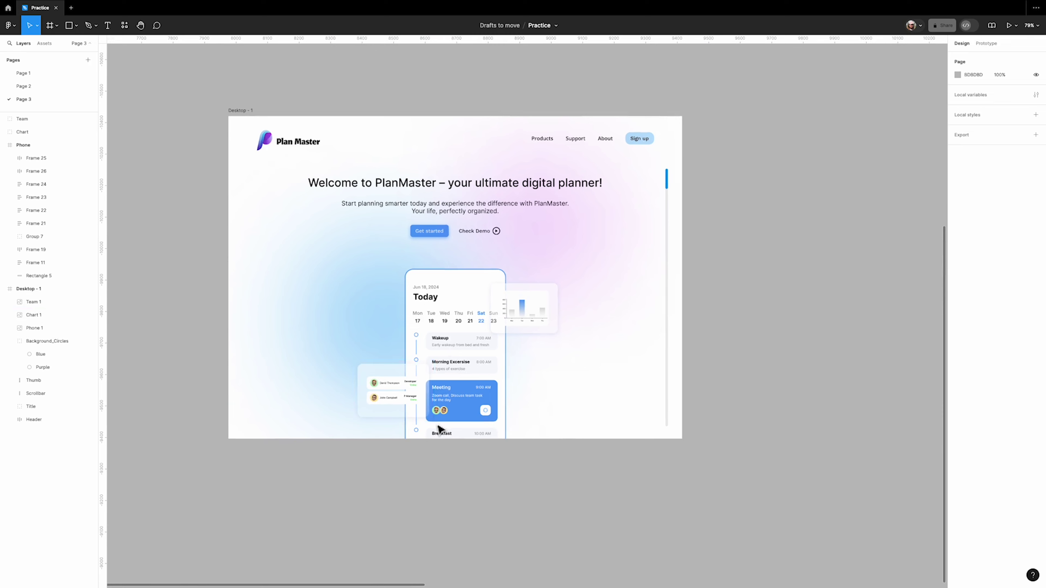
click(511, 313)
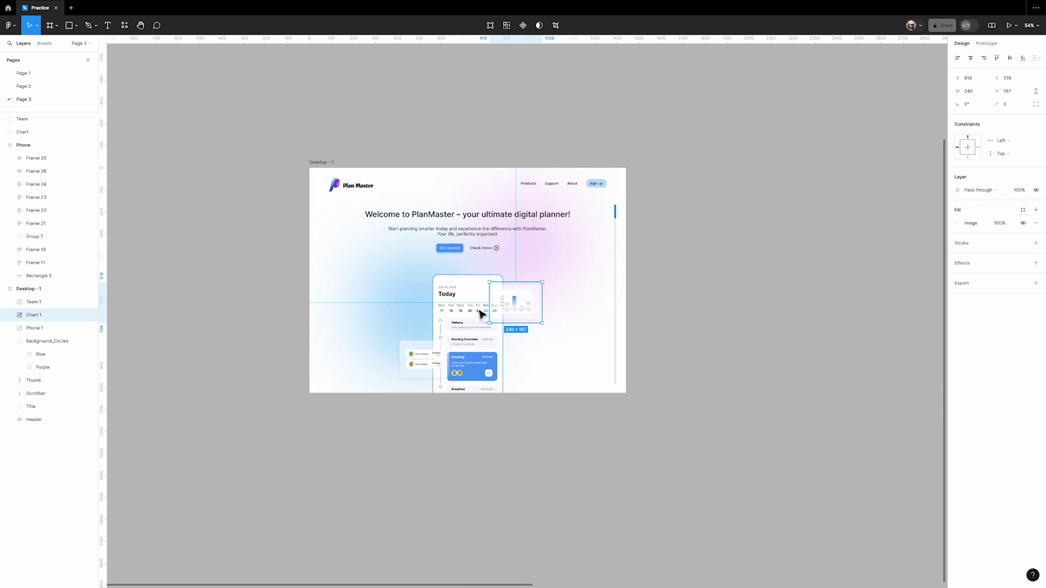
- Group the phone, chart and team mockups and name the group Inner_Group
shift+click(468, 313)
shift+click(426, 365)
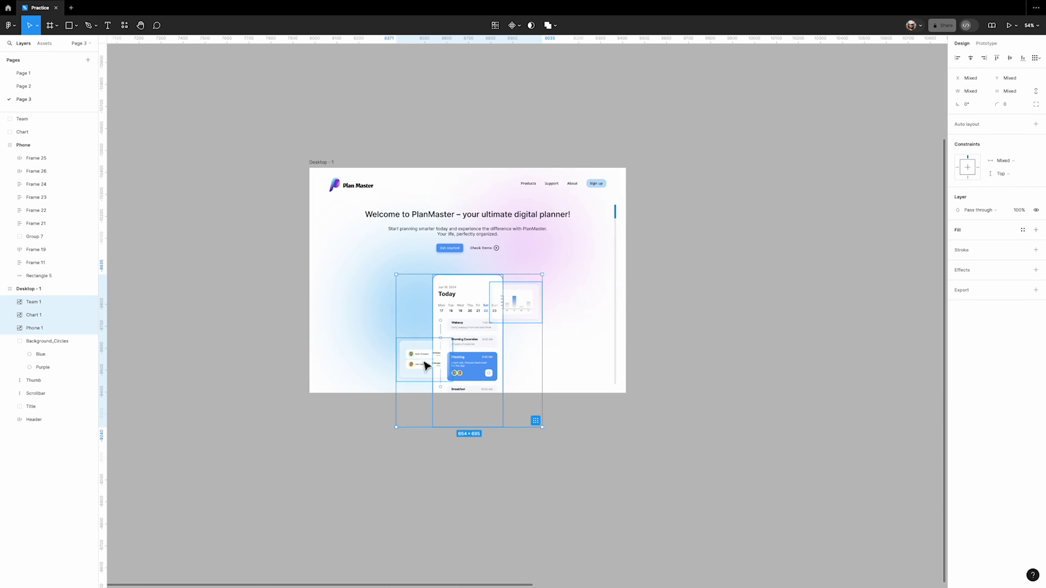
right_click(437, 356)
click(462, 414)
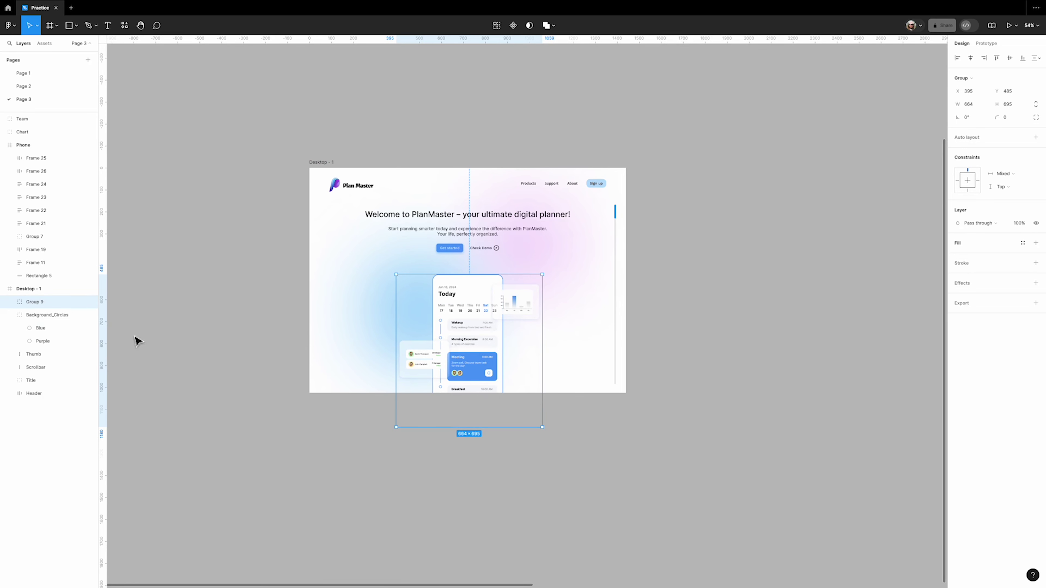
double_click(35, 302)
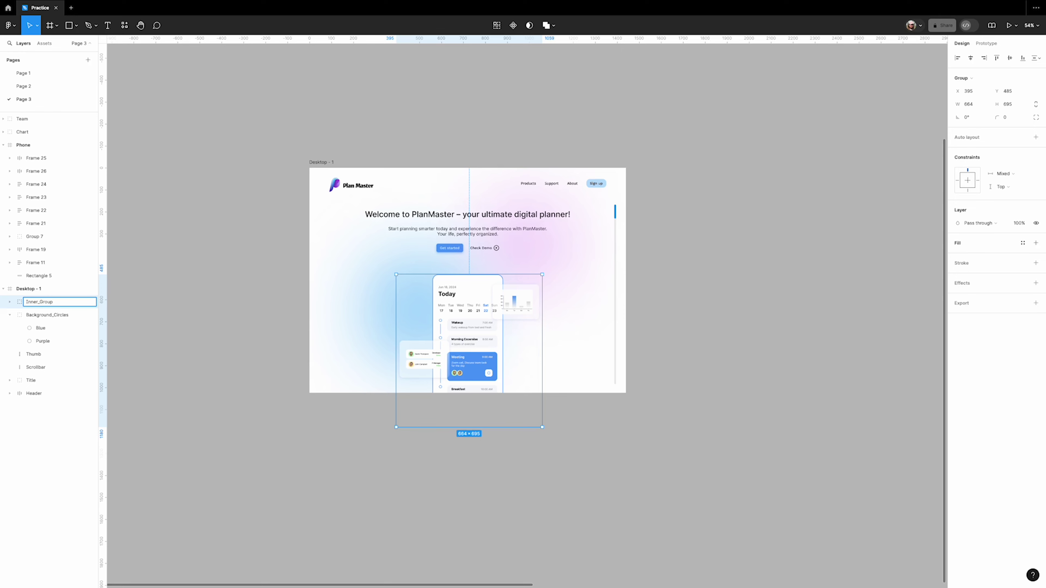
text(Inner_Group)
key(Return)
- Wrap Inner_Group in a second group named Outer_Group and expand it in Layers
right_click(451, 313)
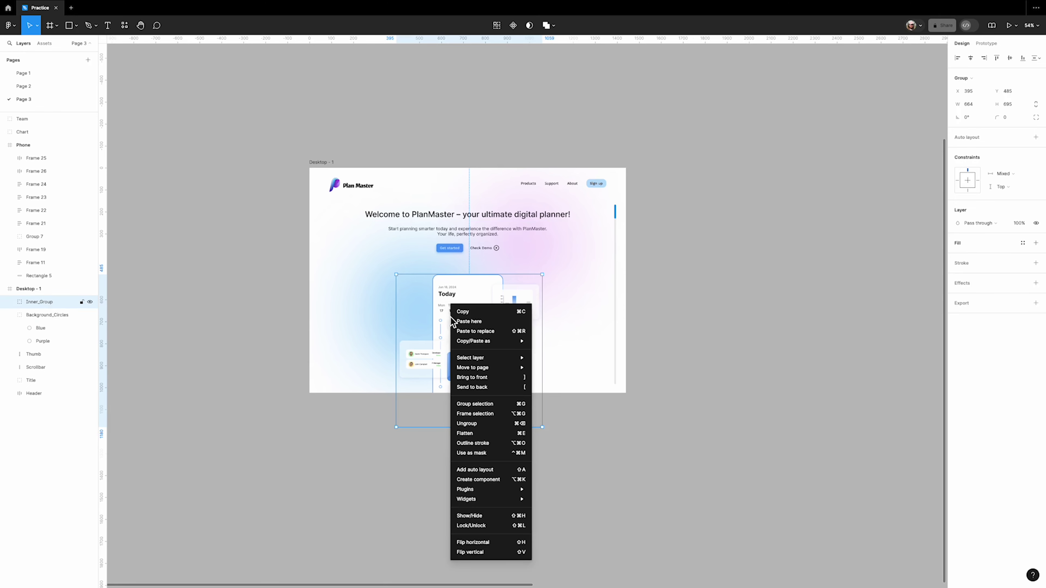
click(475, 404)
double_click(35, 302)
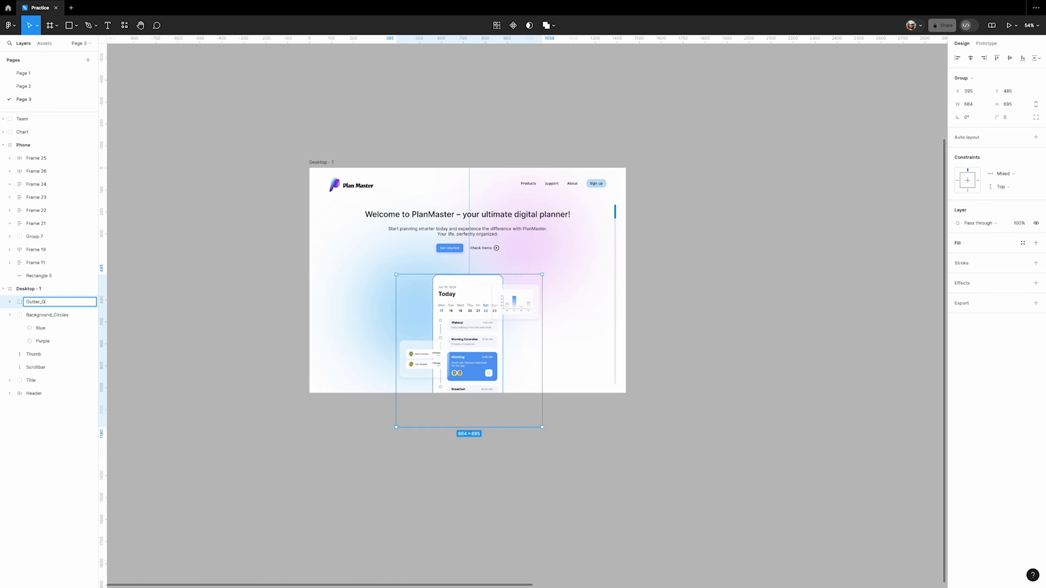
click(145, 315)
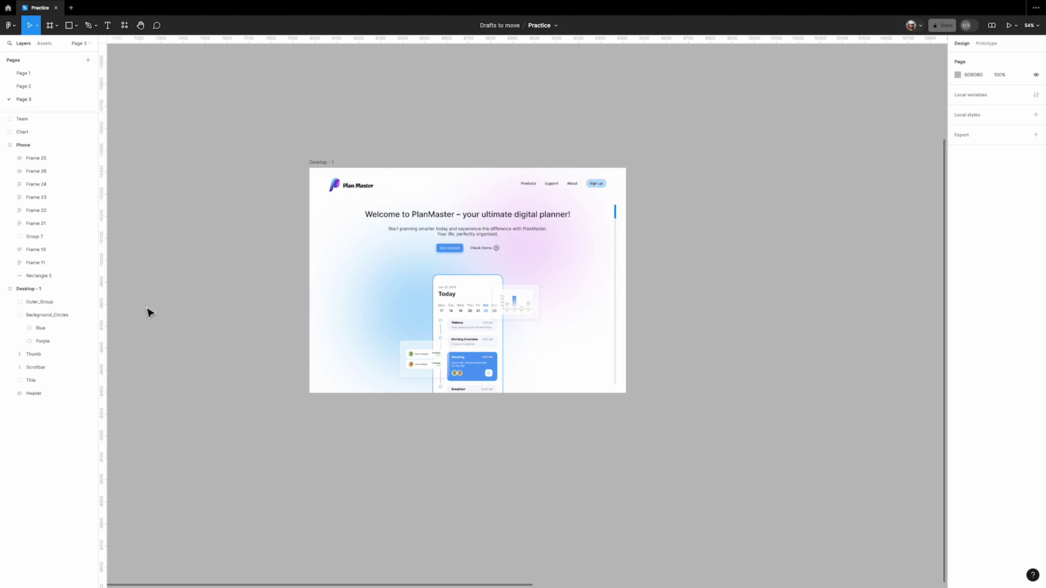
click(9, 302)
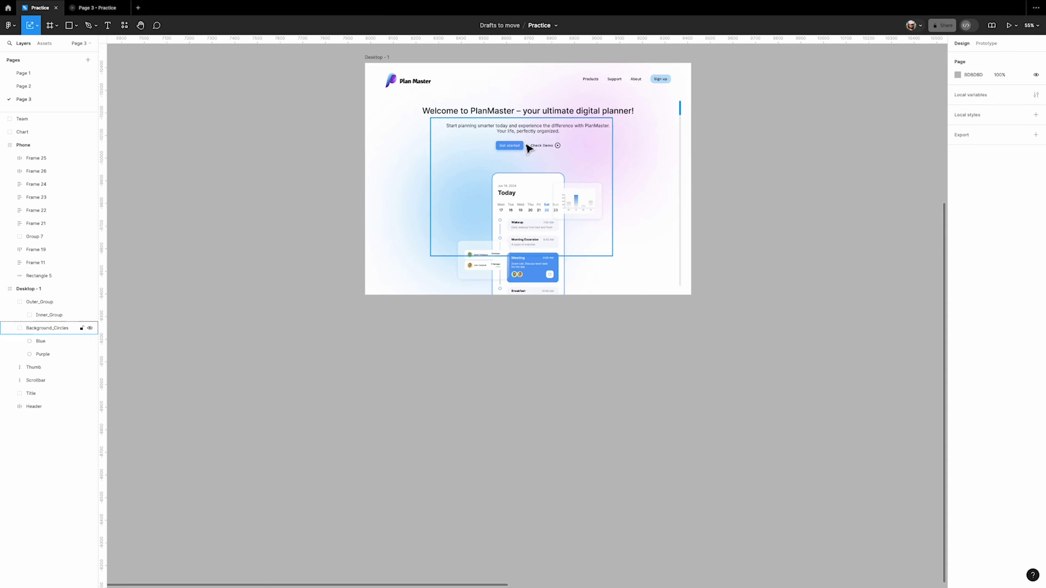
- Duplicate Desktop - 1 below as Desktop - 2 and move its Thumb down to Y 519
click(384, 64)
drag(384, 63, 412, 320)
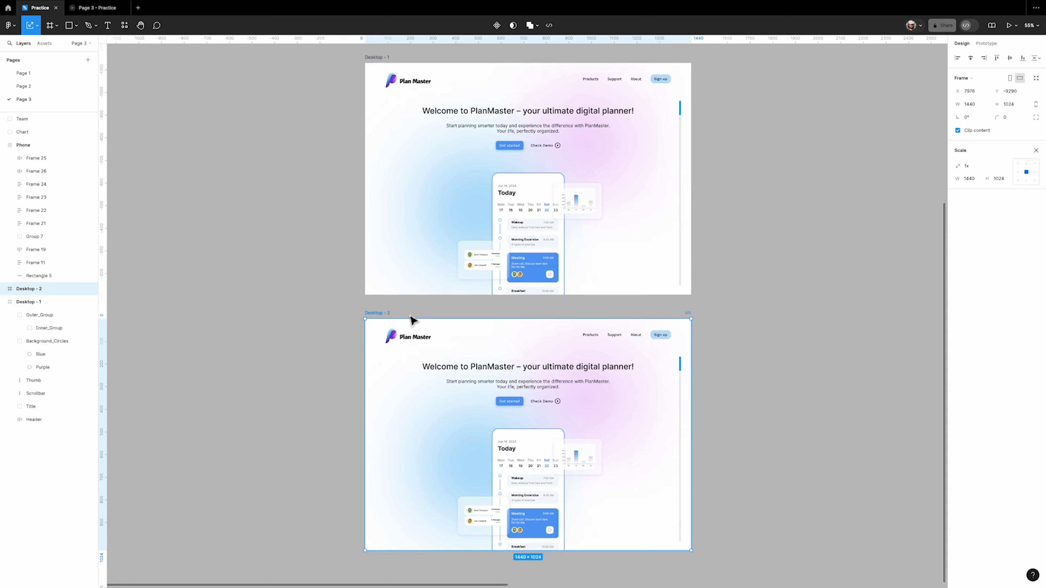
scroll(696, 317, up, 5)
scroll(695, 319, down, 4)
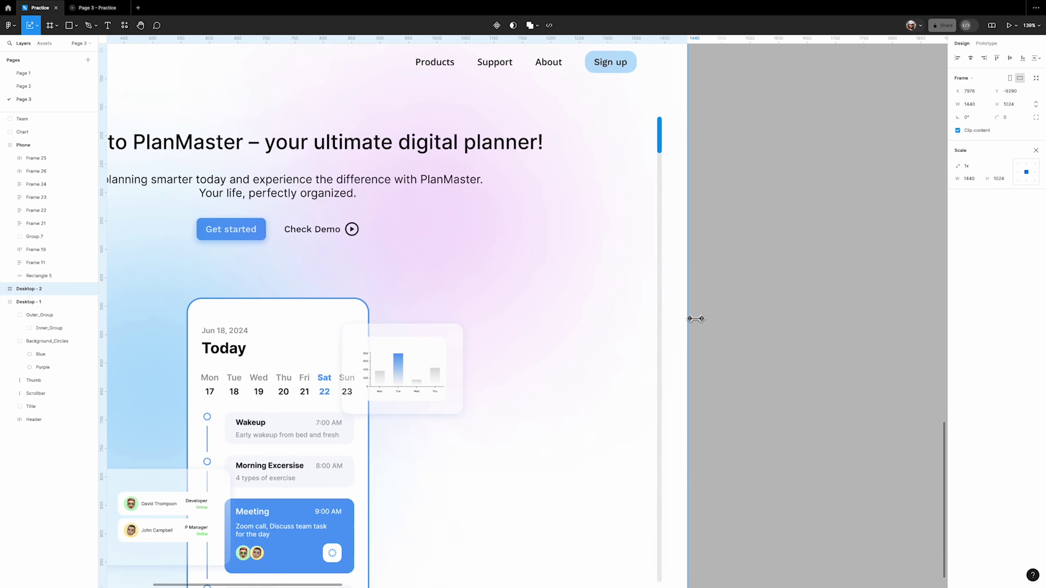
scroll(693, 309, down, 3)
drag(669, 184, 677, 337)
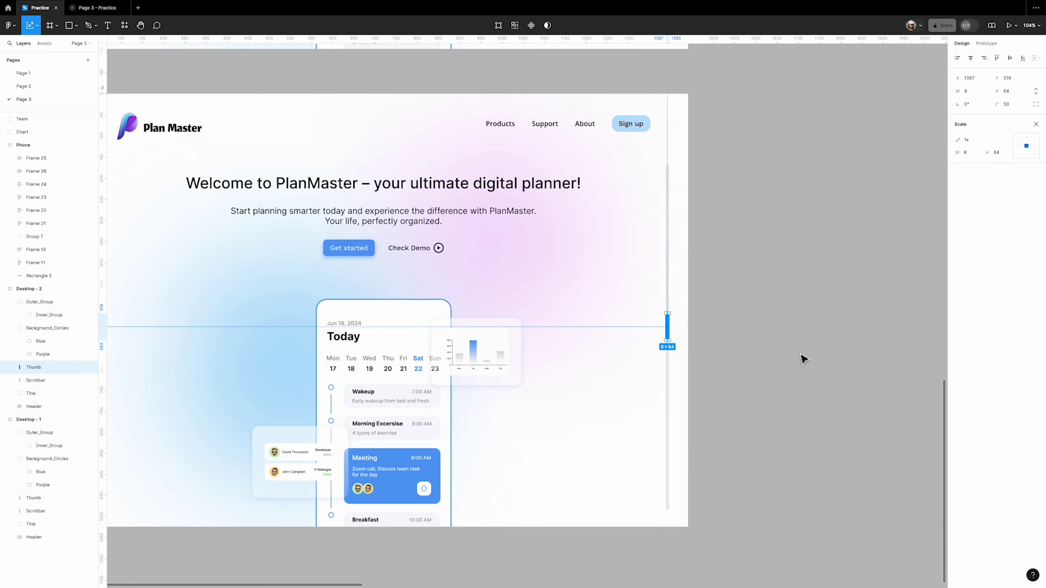
click(803, 358)
scroll(844, 371, down, 4)
scroll(799, 384, up, 2)
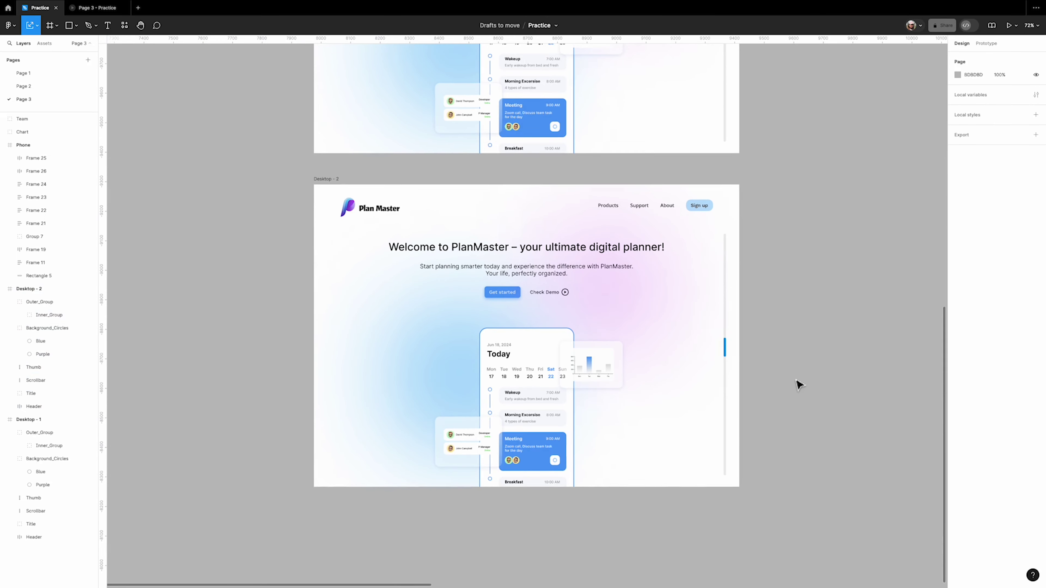
- Shrink Desktop - 2's Title group with the K scale tool to a tiny 5×1 speck
click(554, 274)
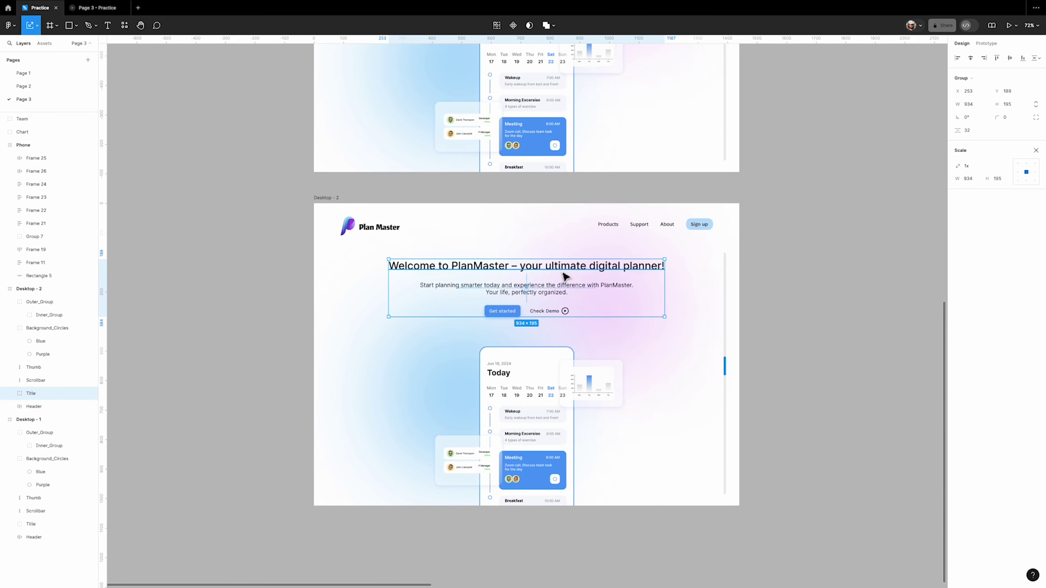
scroll(565, 276, up, 3)
key(k)
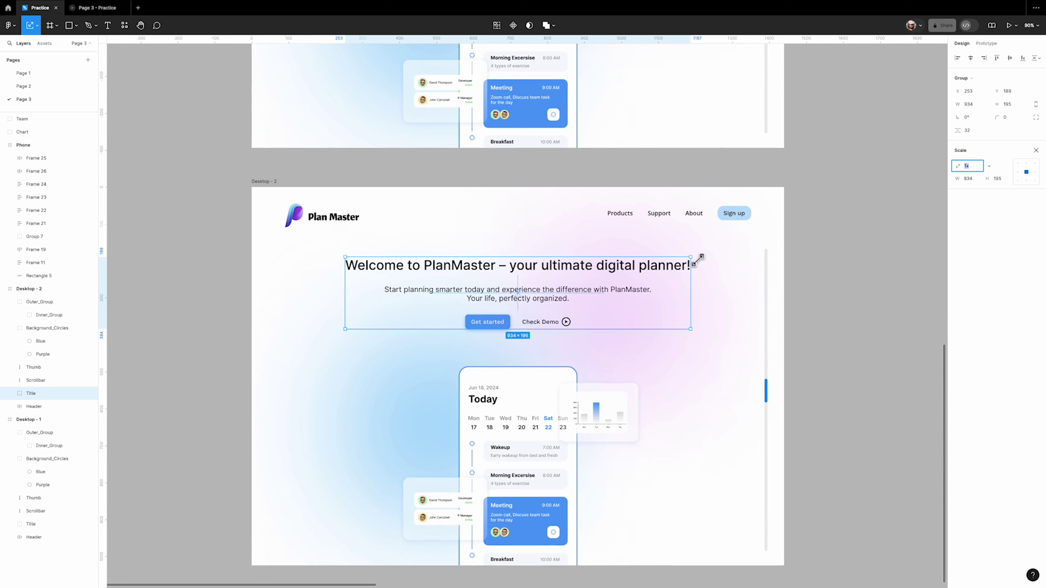
drag(698, 258, 553, 292)
scroll(509, 307, up, 10)
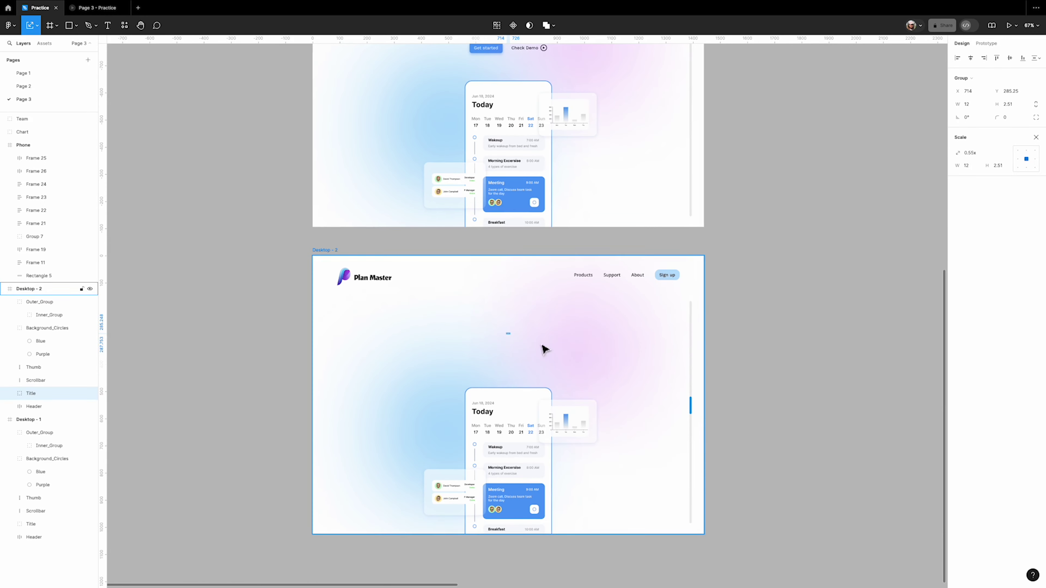
click(756, 334)
scroll(514, 334, up, 10)
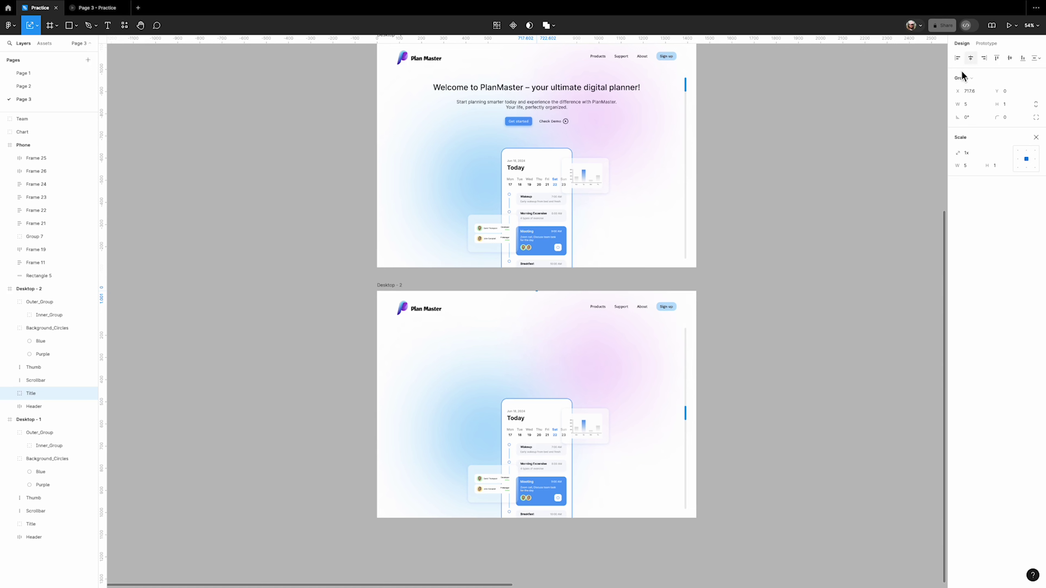
- Give Desktop - 2's Thumb an On drag interaction navigating to Desktop - 1 with Smart animate
click(986, 43)
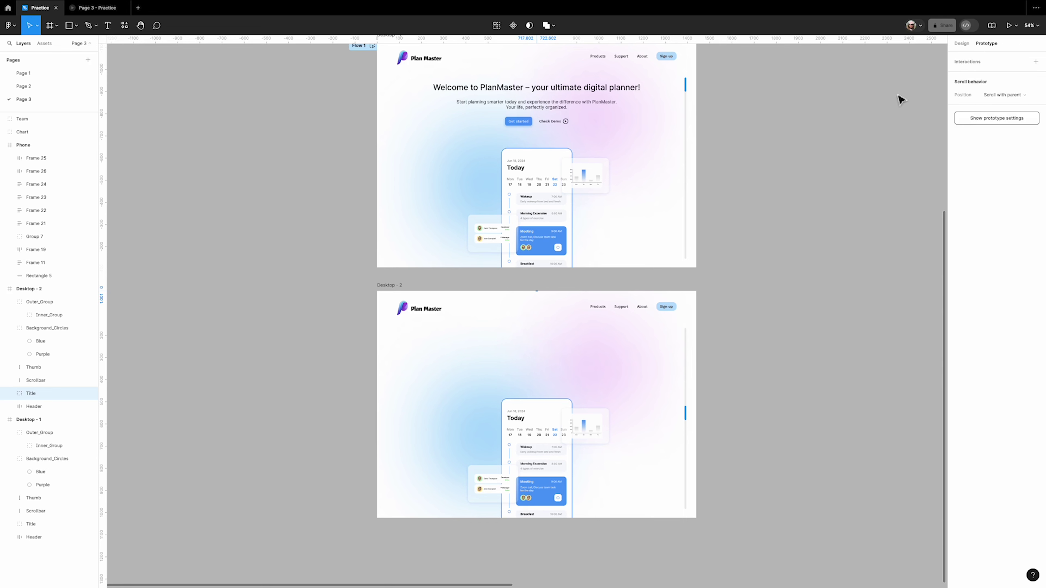
click(685, 87)
drag(685, 92, 567, 307)
click(513, 311)
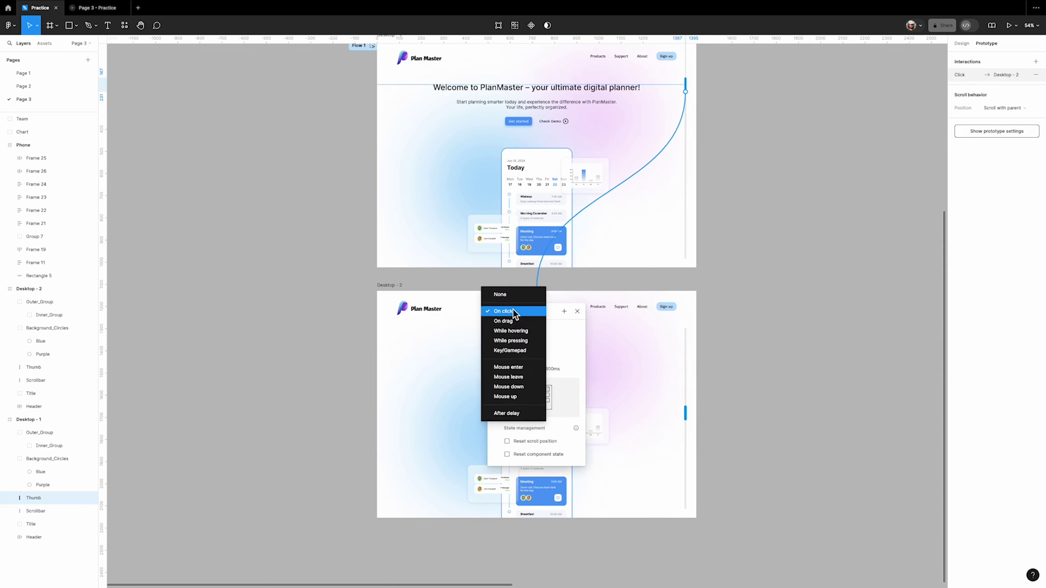
click(512, 326)
click(687, 417)
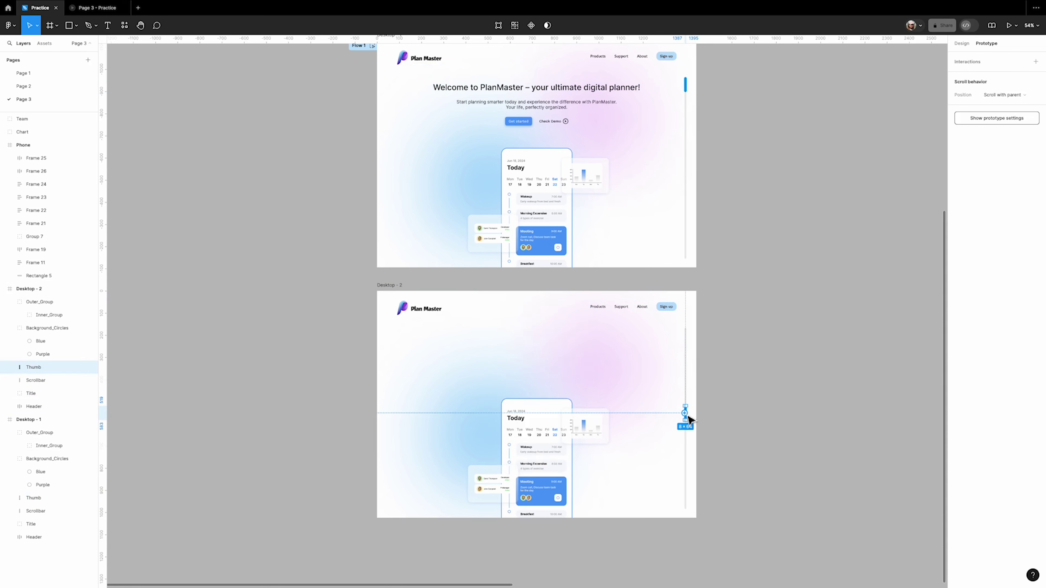
drag(685, 413, 590, 274)
click(519, 306)
click(518, 305)
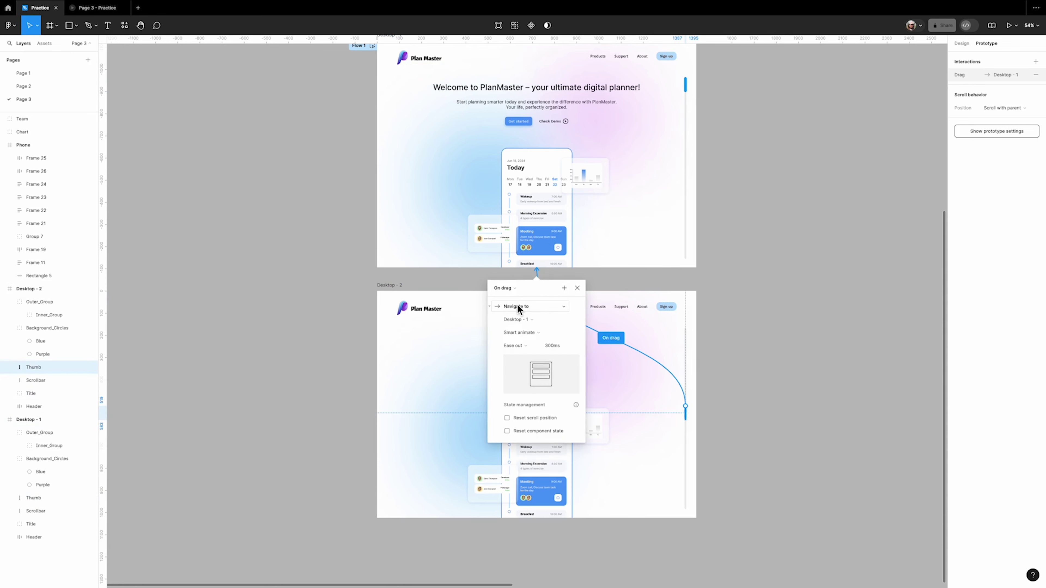
- Test the drag interaction in the prototype preview, then return to the design editor
click(107, 9)
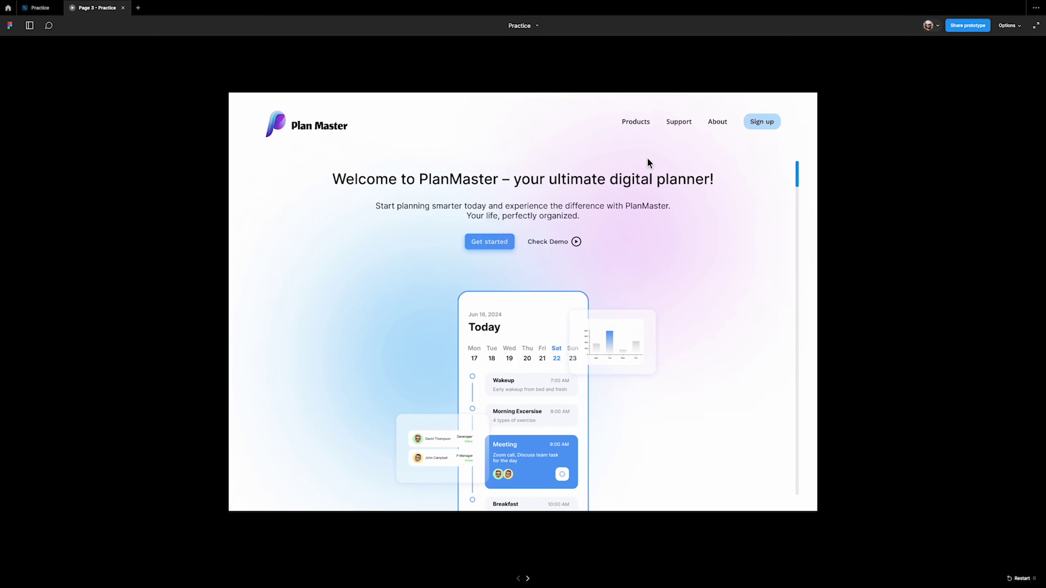
drag(798, 178, 821, 181)
key(ctrl+shift+Tab)
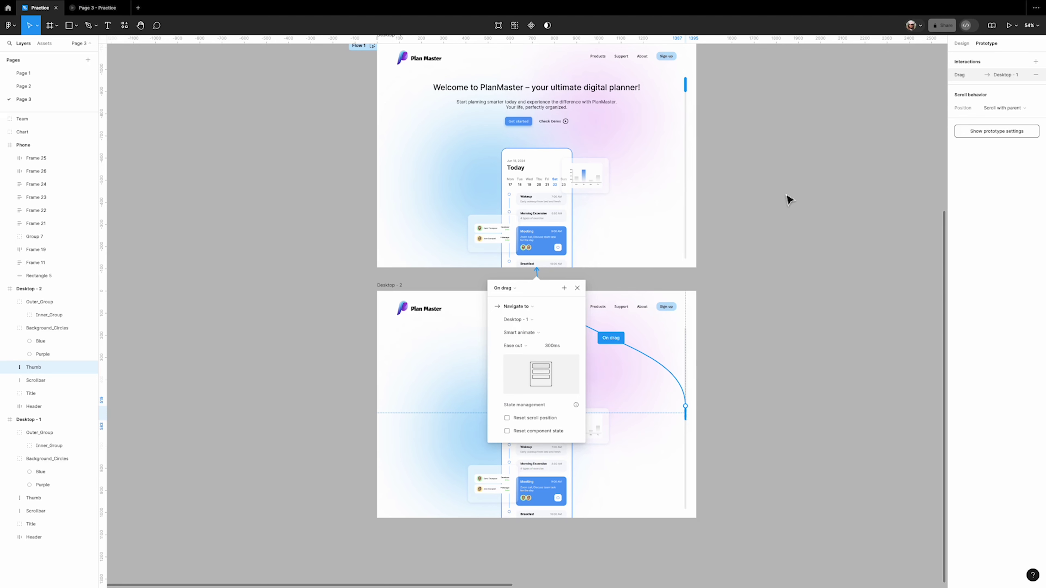
- Raise Outer_Group in Desktop - 2 and centre it horizontally in both desktop frames
click(787, 200)
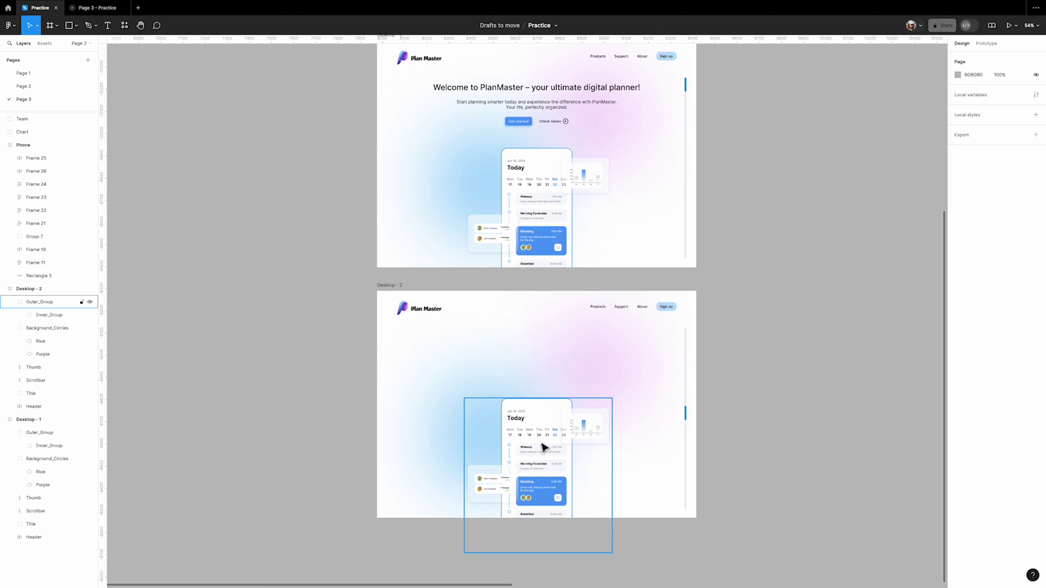
click(544, 447)
drag(544, 447, 542, 381)
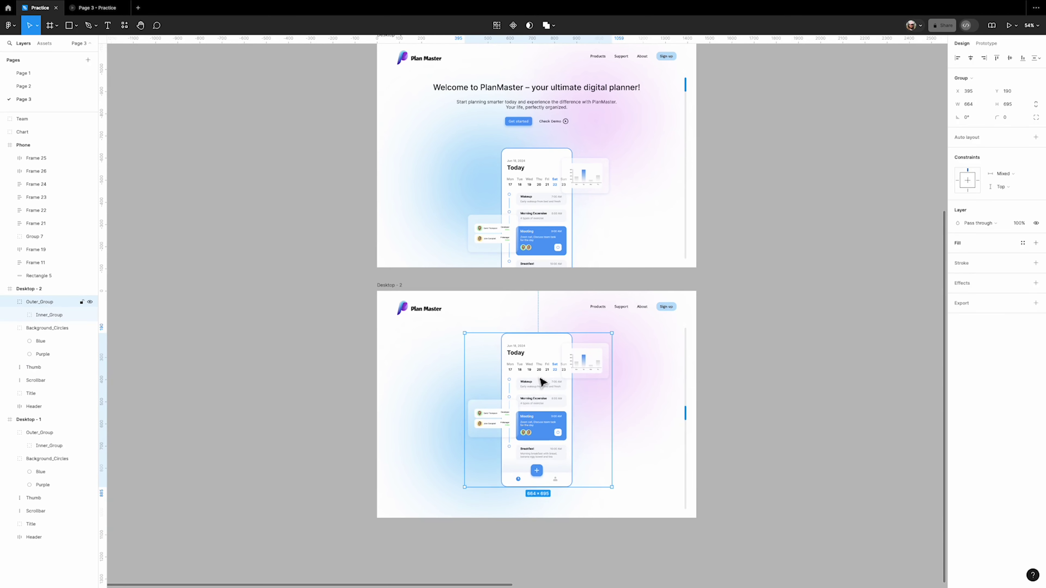
click(971, 59)
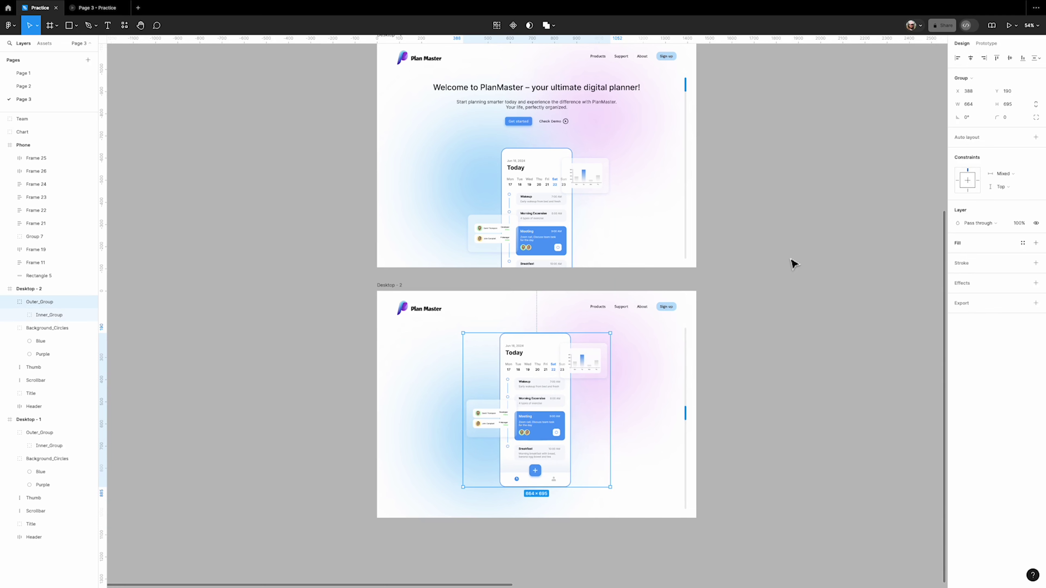
click(556, 237)
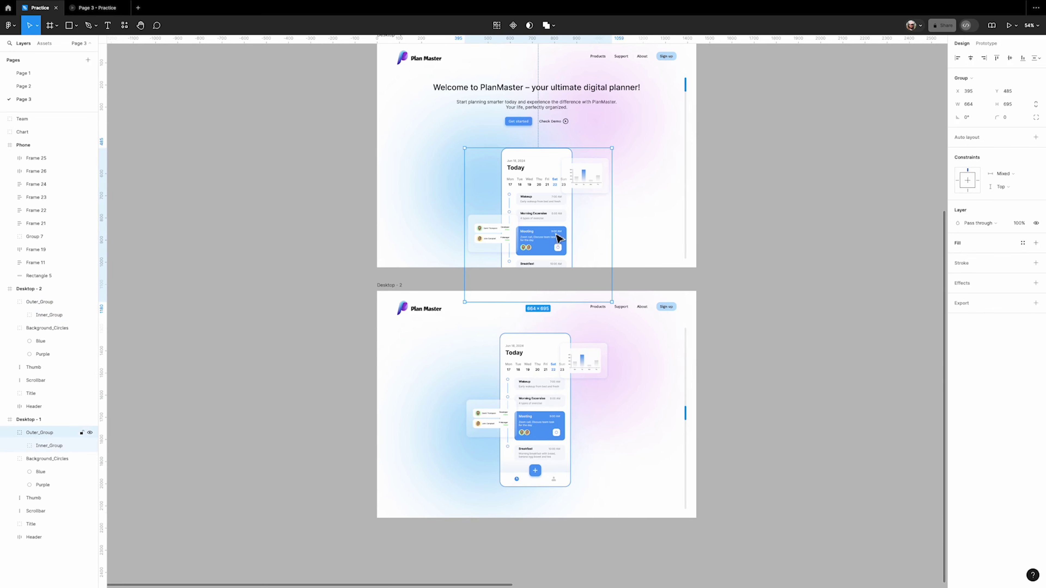
click(970, 59)
click(773, 300)
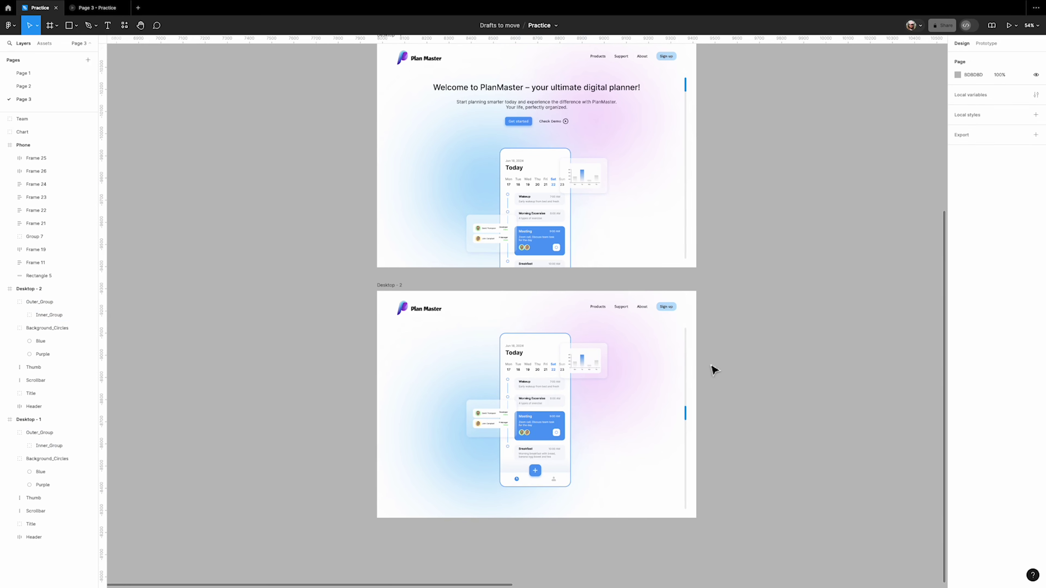
- Rotate Desktop - 2's Inner_Group by 45° to tilt the mockups diagonally
click(556, 424)
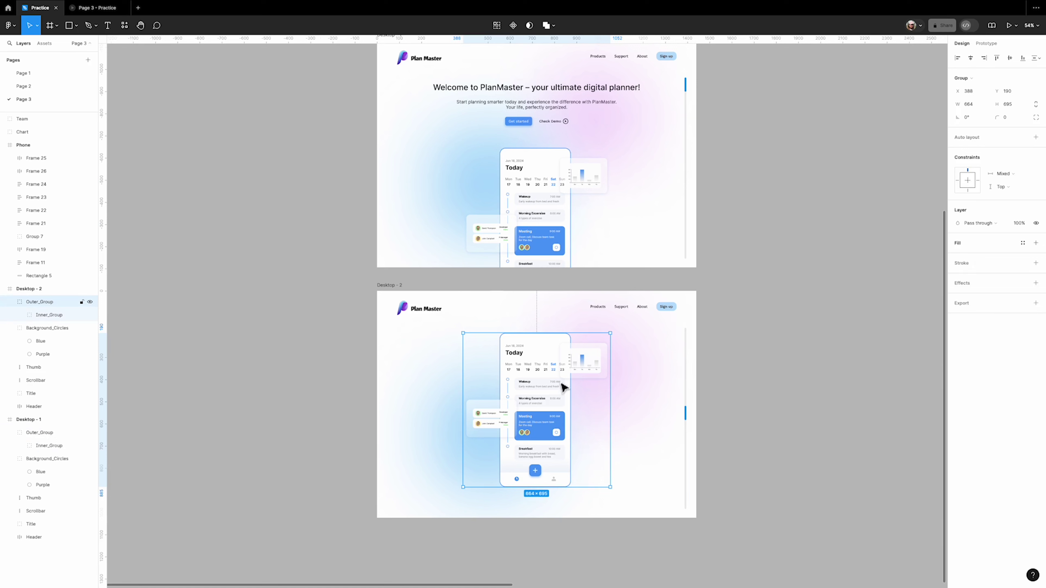
click(54, 318)
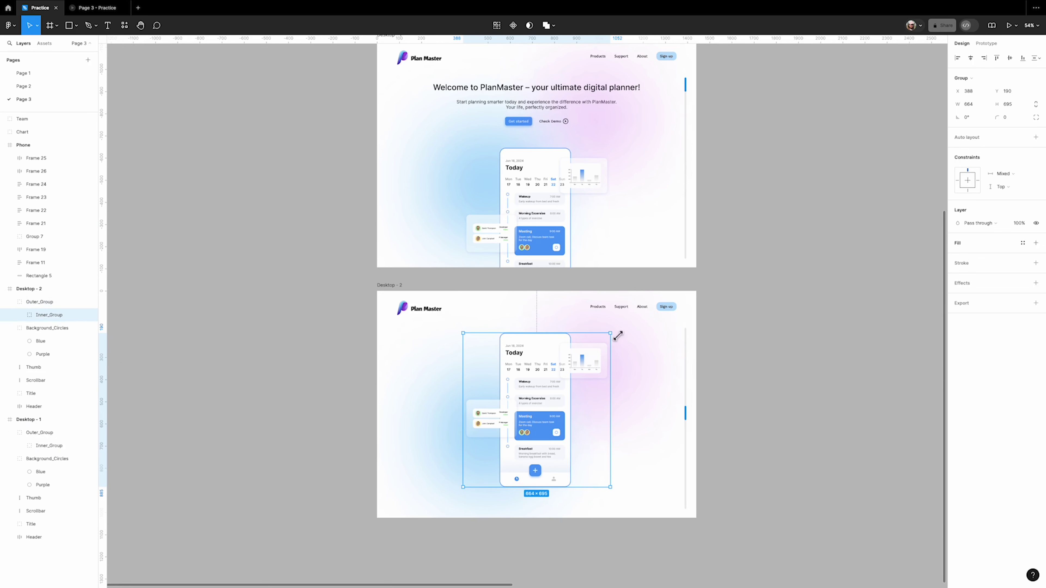
drag(602, 334, 540, 331)
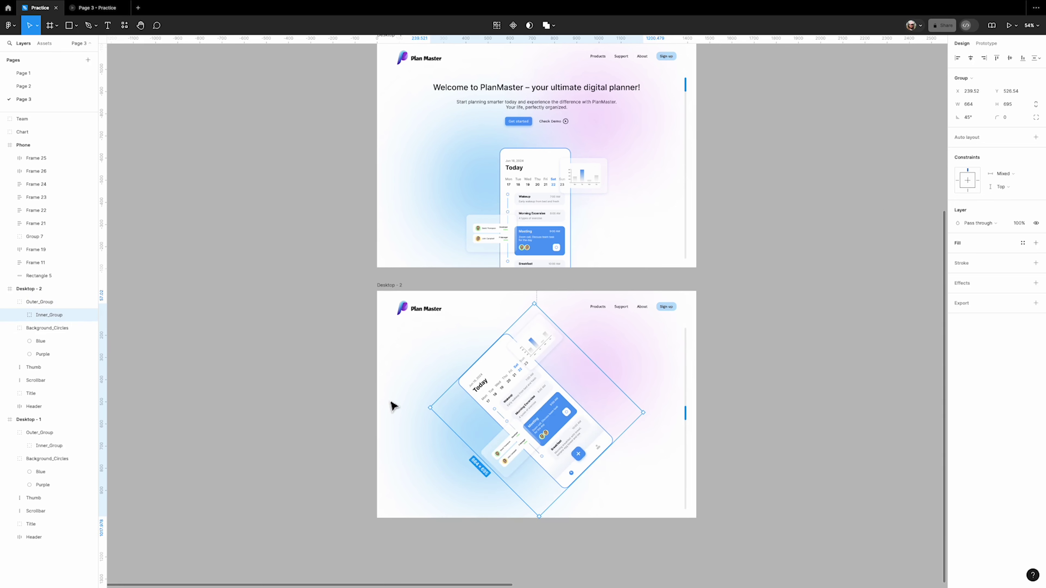
- Squash Desktop - 2's Outer_Group to 960.96×501 at Y 287 for an isometric look
click(49, 306)
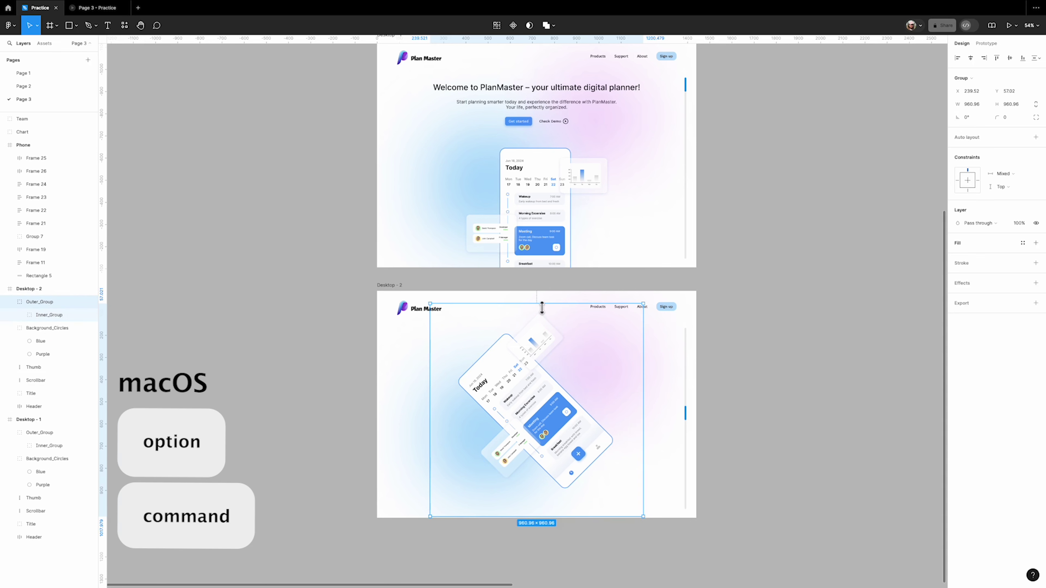
drag(541, 307, 559, 359)
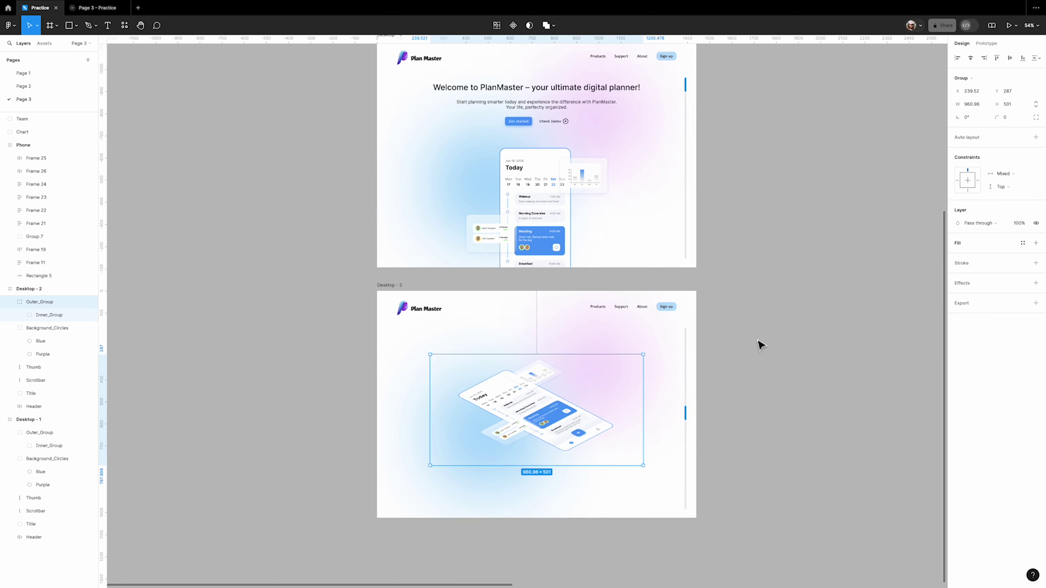
- Drag the prototype's scrollbar to watch the isometric tilt, then return to Desktop - 2
click(95, 8)
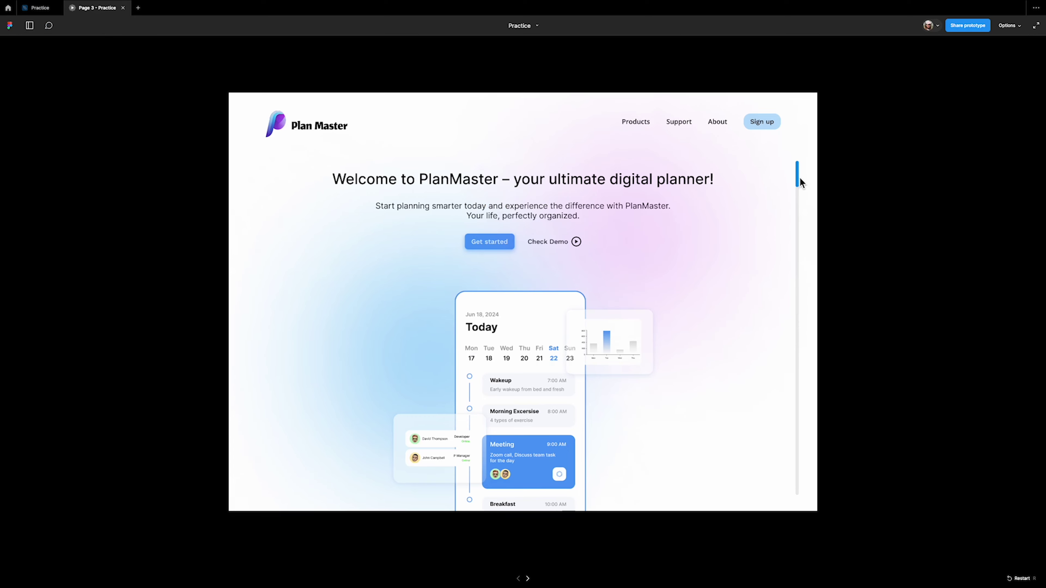
drag(799, 177, 810, 264)
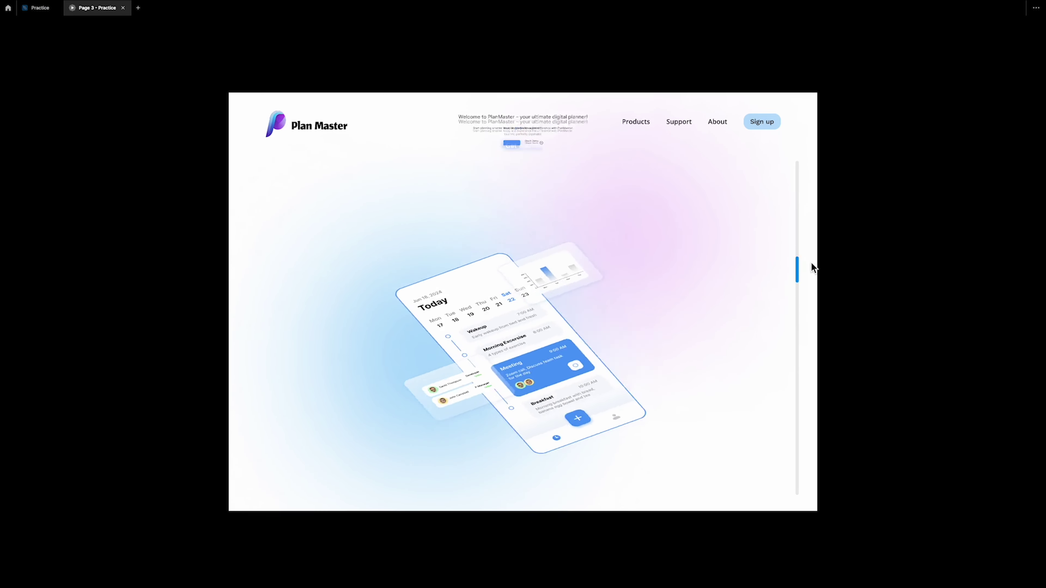
click(40, 7)
click(737, 327)
scroll(636, 434, up, 8)
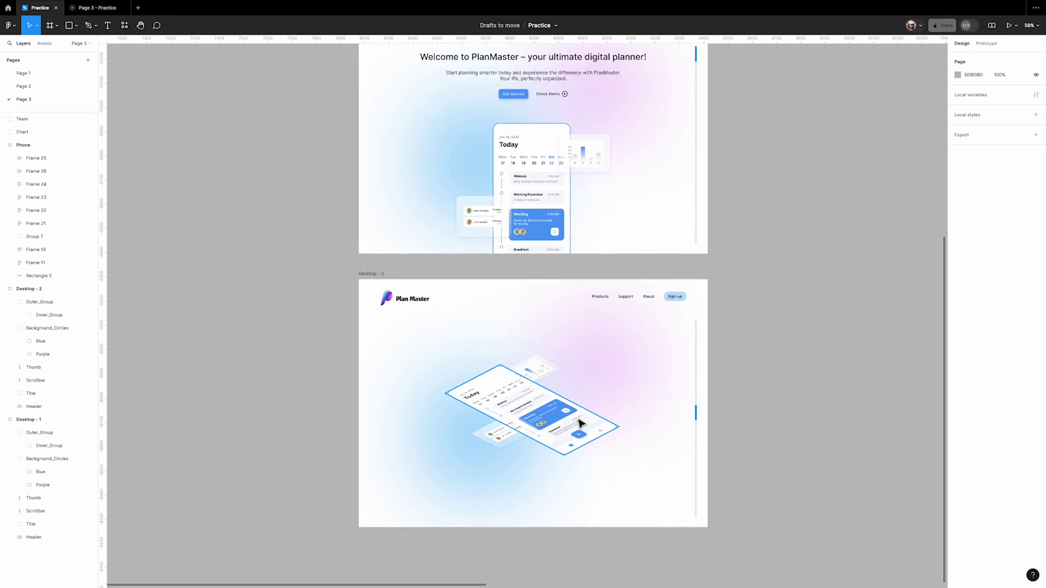
scroll(503, 372, up, 2)
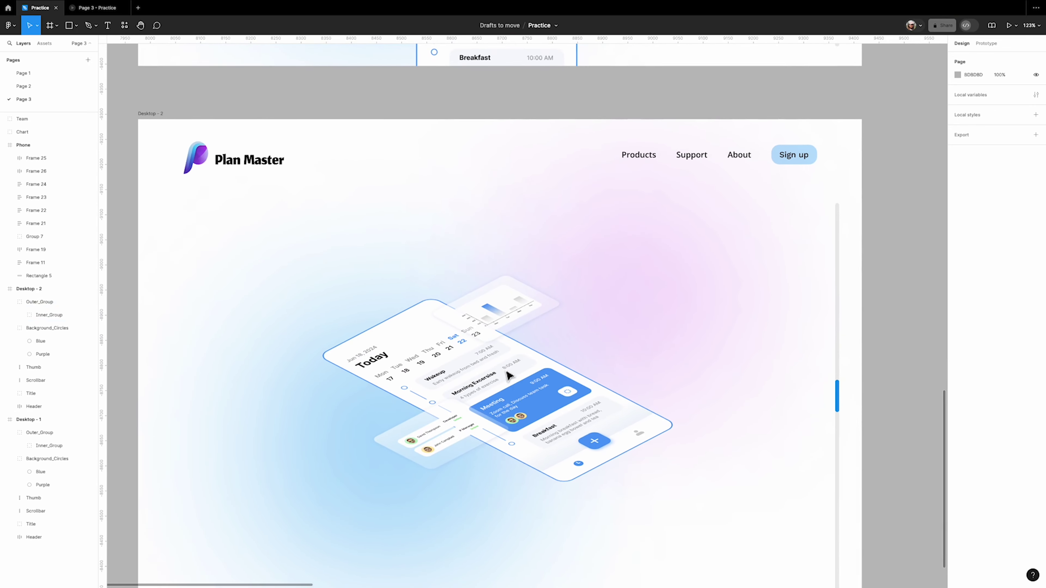
- Duplicate the chart image inside the phone group and rename the copy Chart_Shadow
double_click(501, 315)
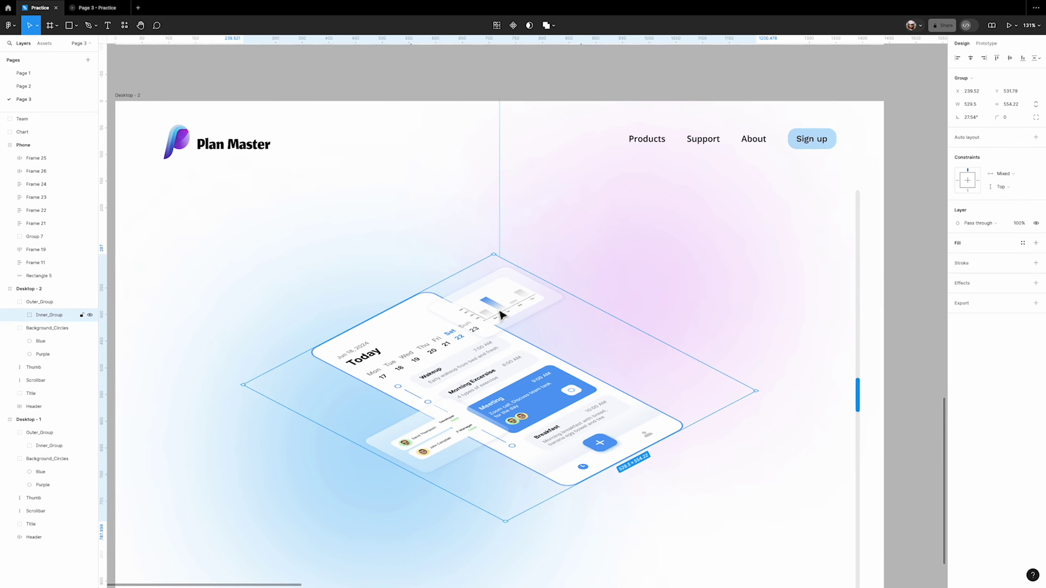
double_click(502, 315)
scroll(501, 315, up, 3)
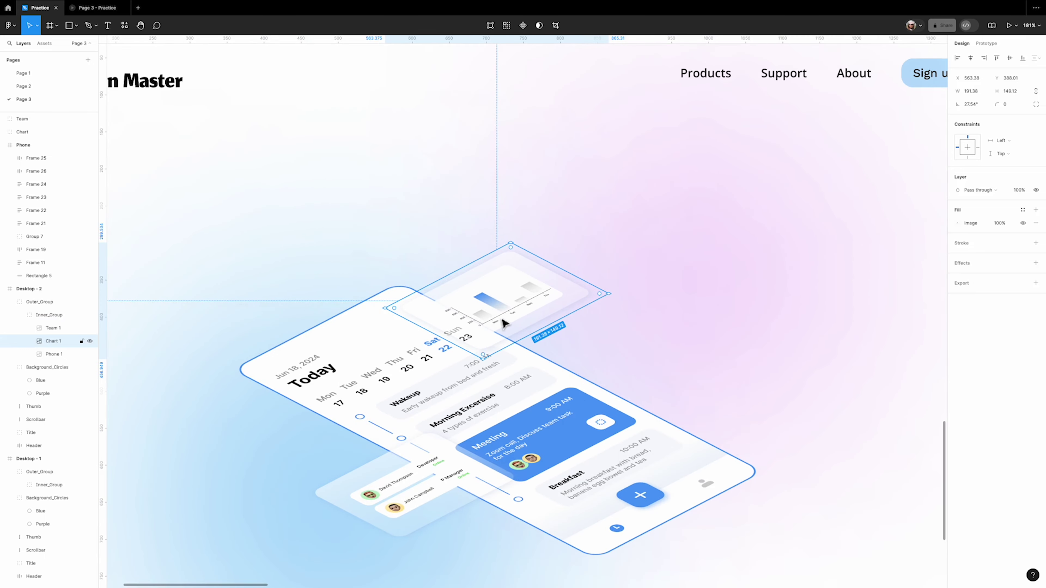
drag(504, 324, 506, 315)
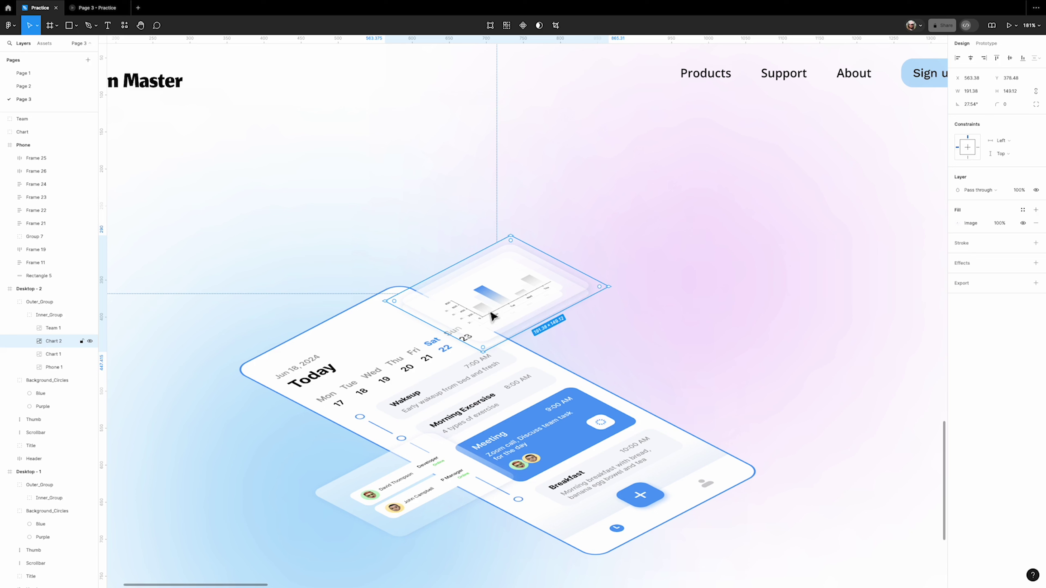
double_click(53, 341)
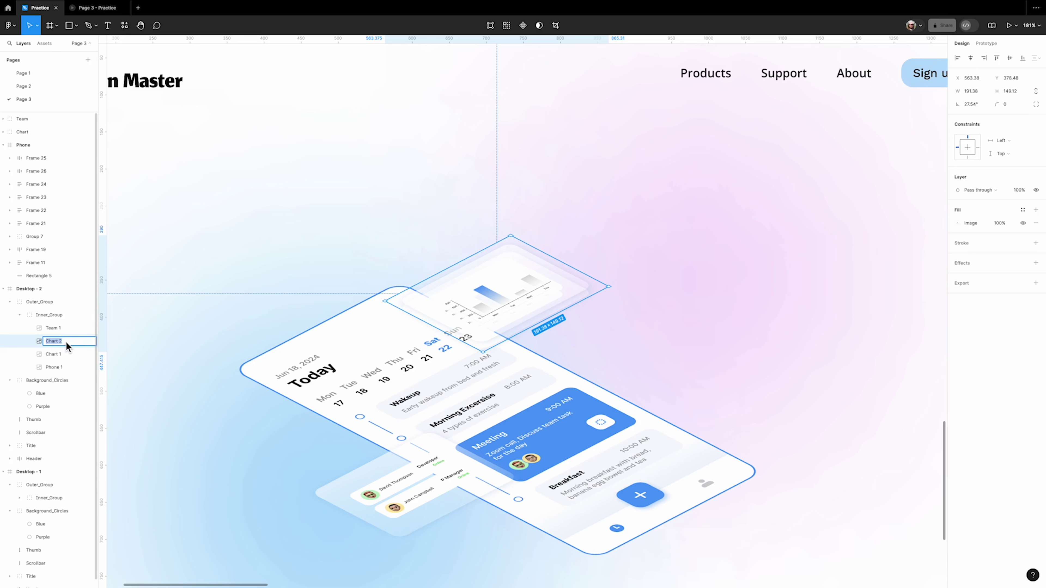
click(67, 344)
double_click(58, 352)
click(66, 354)
key(BackSpace)
key(BackSpace)
text(_)
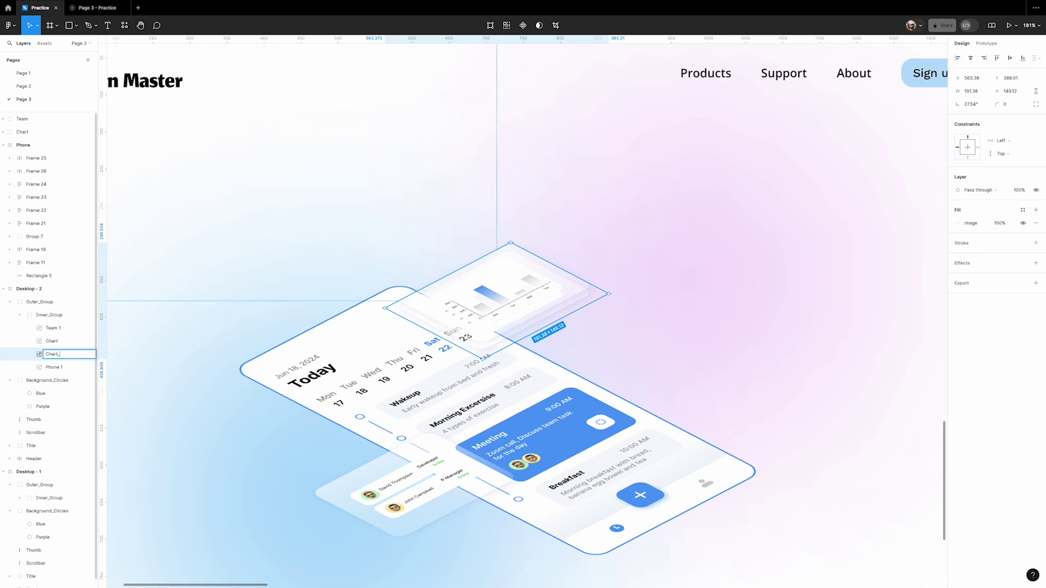
text(Shadow)
click(119, 367)
- Give Chart_Shadow a solid black fill with a 24 corner radius
click(76, 359)
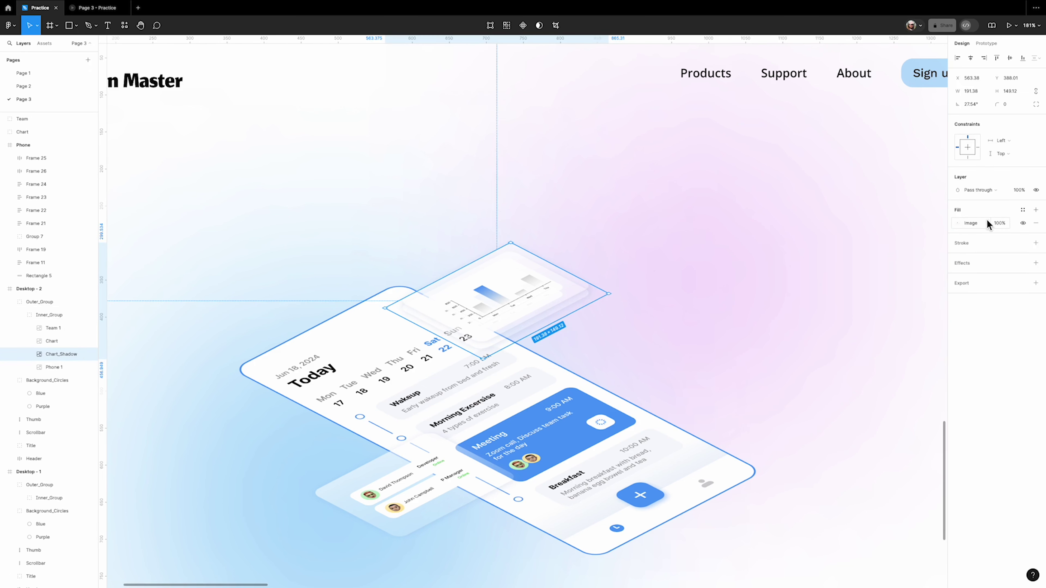
click(958, 223)
click(859, 242)
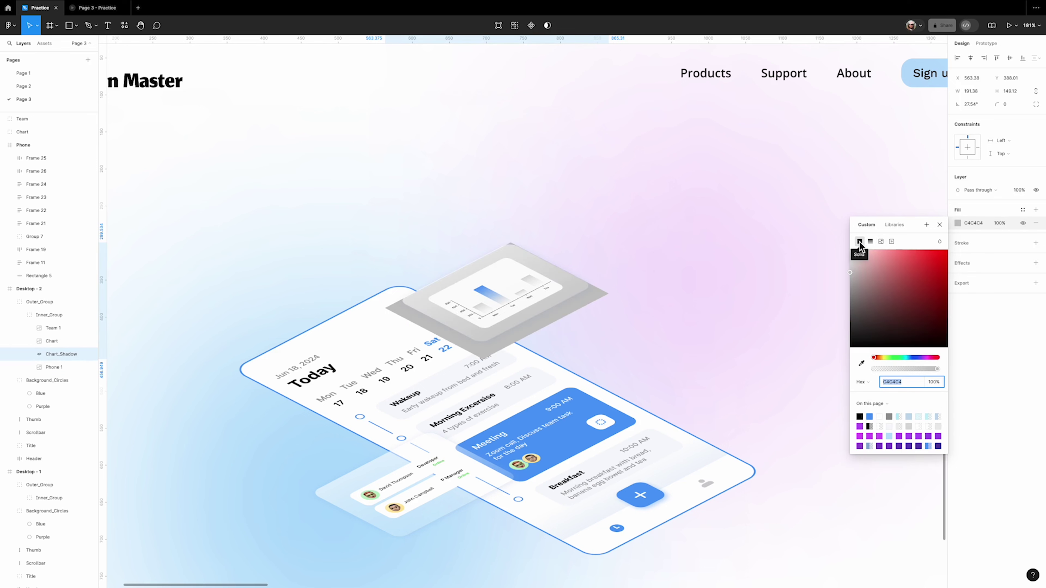
drag(851, 273, 852, 354)
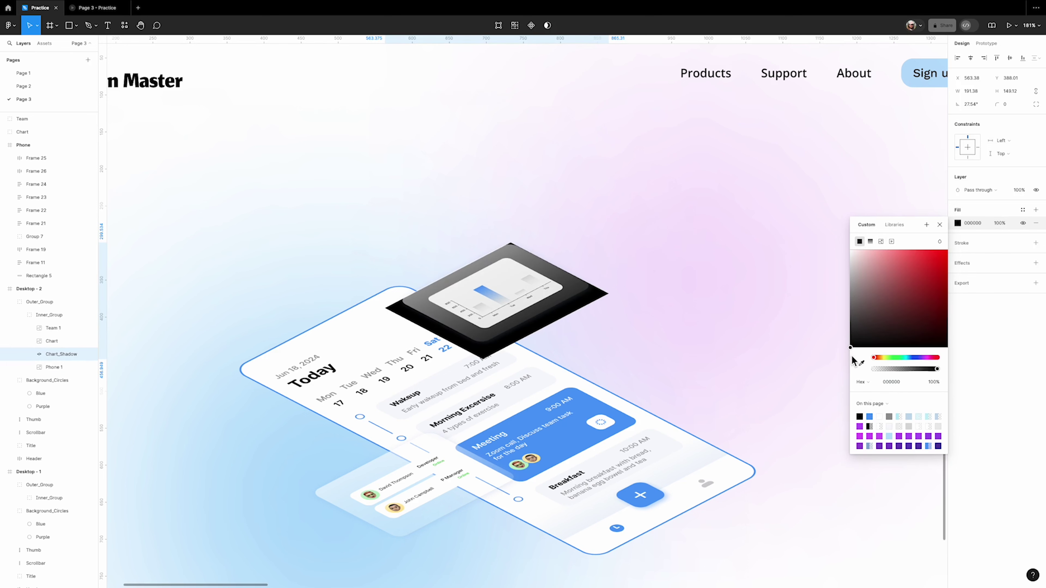
click(939, 224)
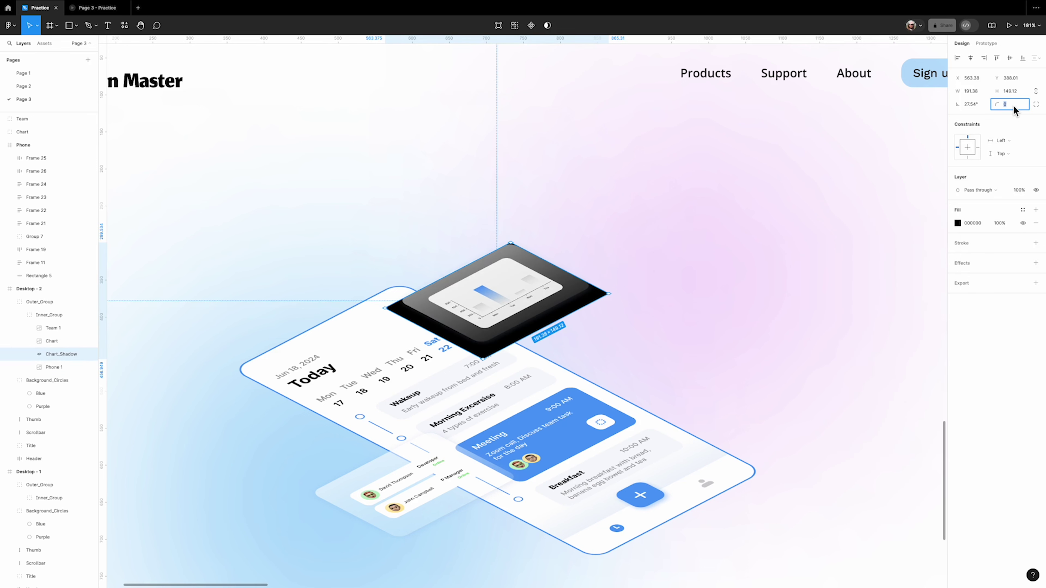
key(Return)
- Add a 50 layer blur to Chart_Shadow and set its opacity to 20%
click(1035, 263)
click(1003, 275)
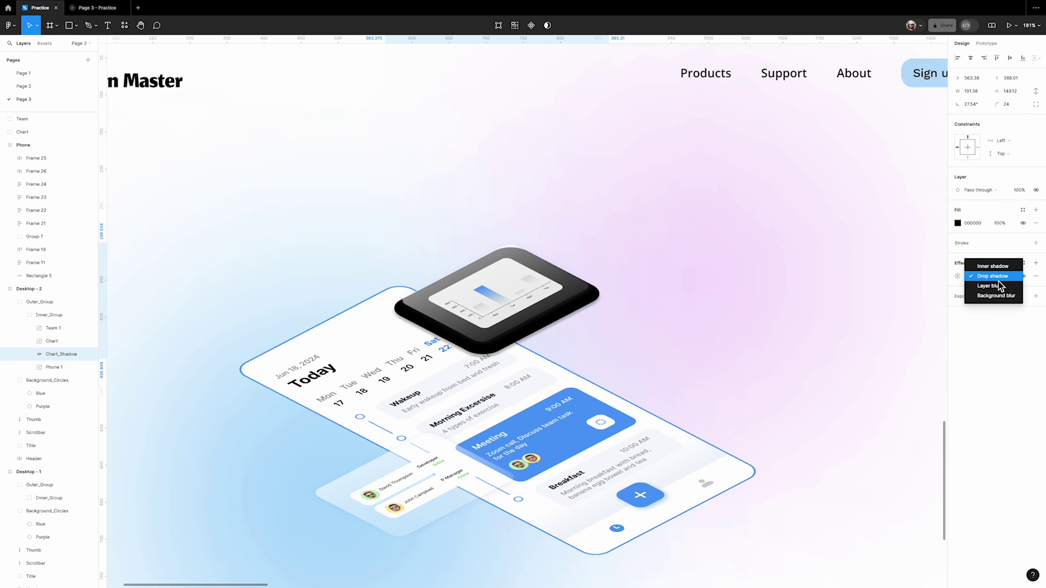
click(999, 285)
click(957, 276)
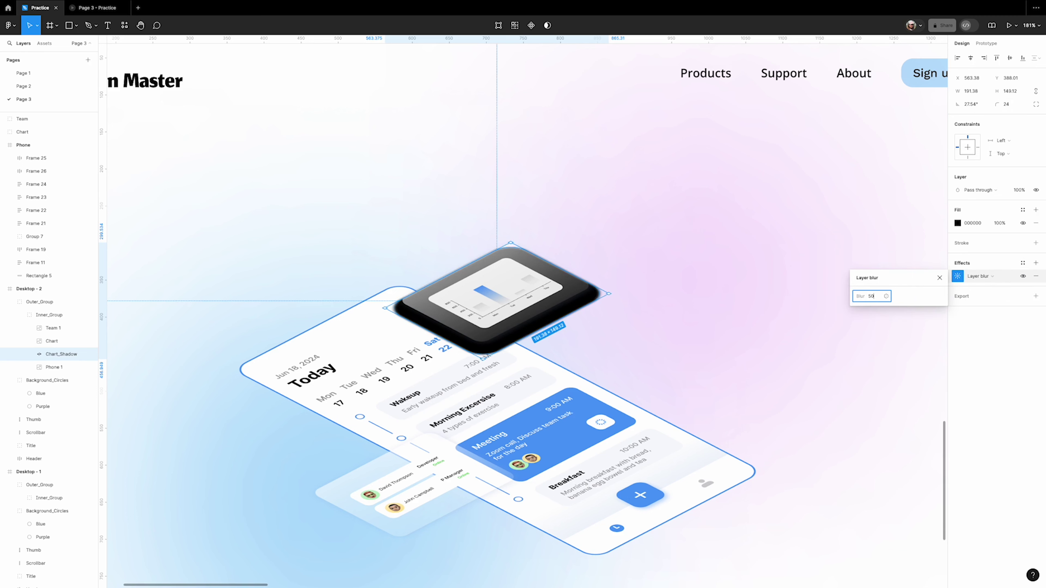
text(50)
key(Return)
click(1017, 192)
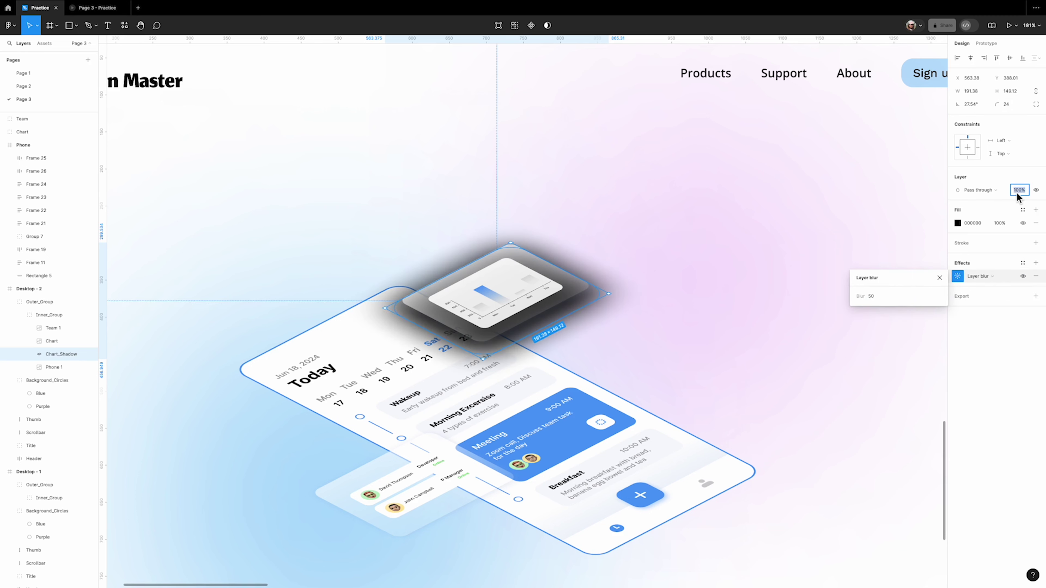
key(Return)
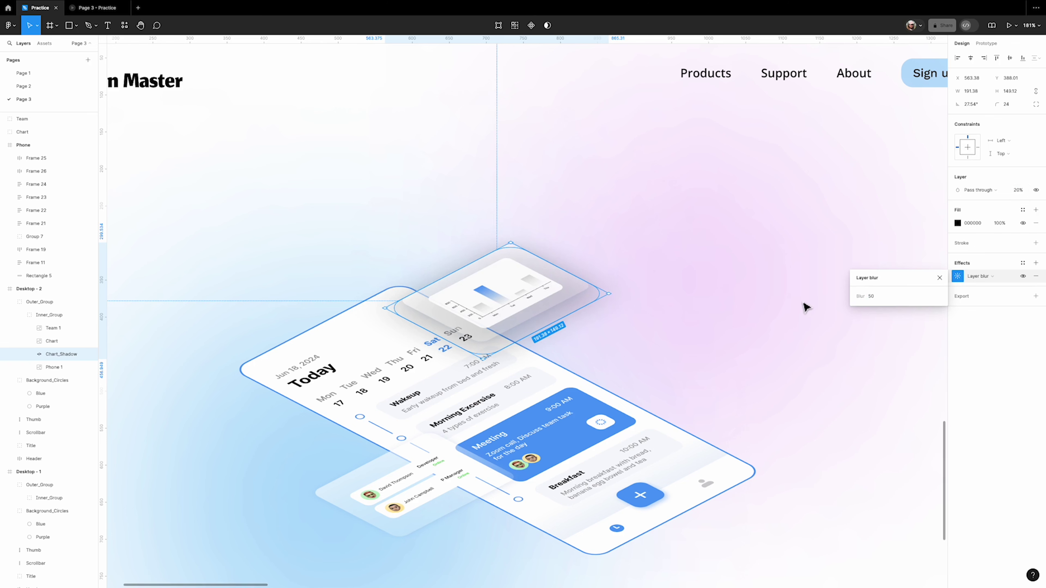
- Duplicate the team card with Ctrl+D and name the copy Team_Shadow
click(759, 320)
scroll(759, 320, down, 3)
scroll(376, 410, up, 3)
click(376, 410)
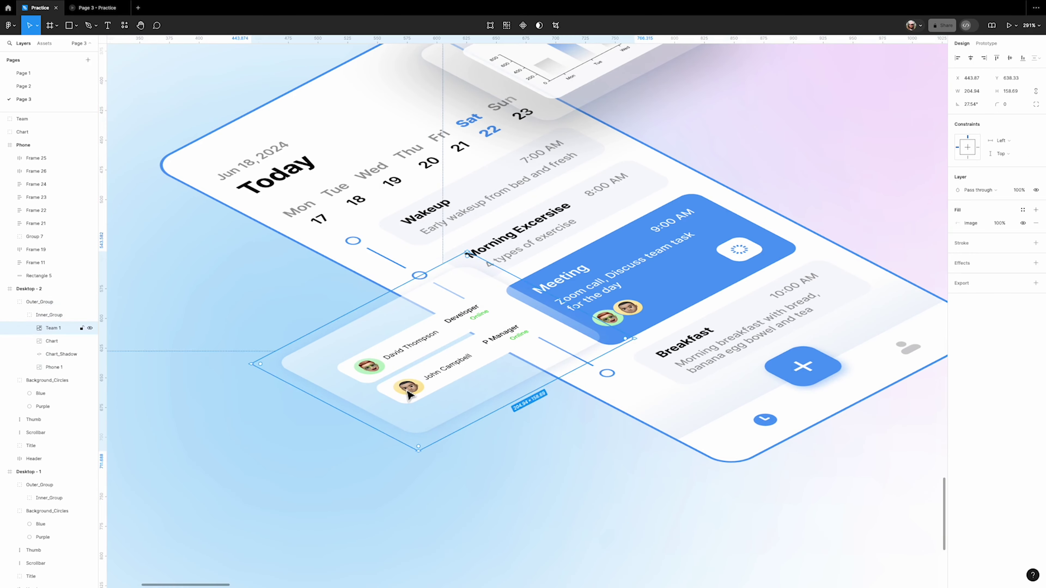
key(ctrl+d)
click(66, 342)
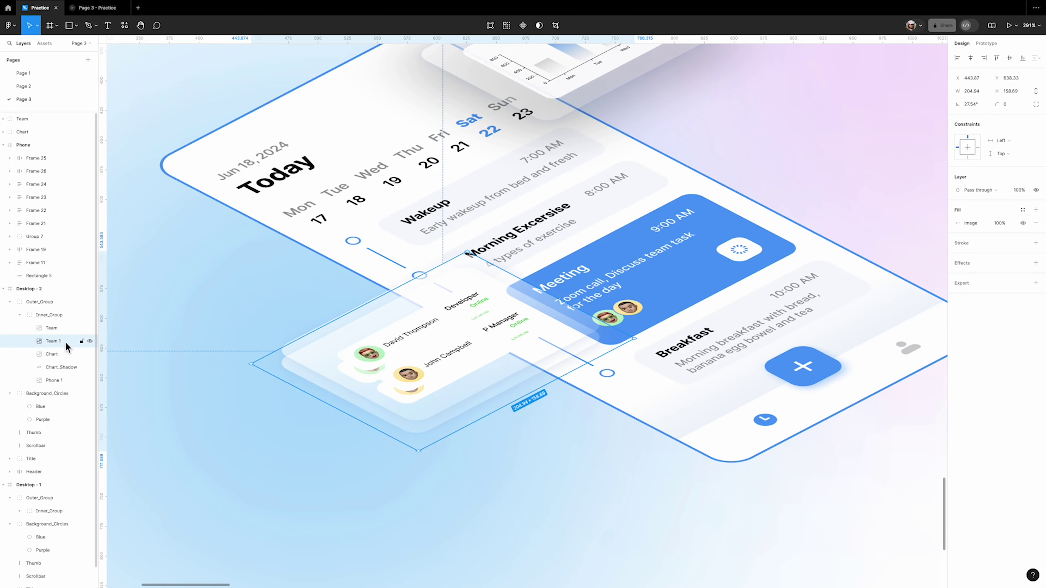
key(Return)
- Give Team_Shadow a solid black fill and a 24 corner radius
click(957, 223)
click(862, 240)
click(1008, 104)
text(24)
- Add a 50 layer blur to Team_Shadow and set its opacity to 20%
click(1035, 262)
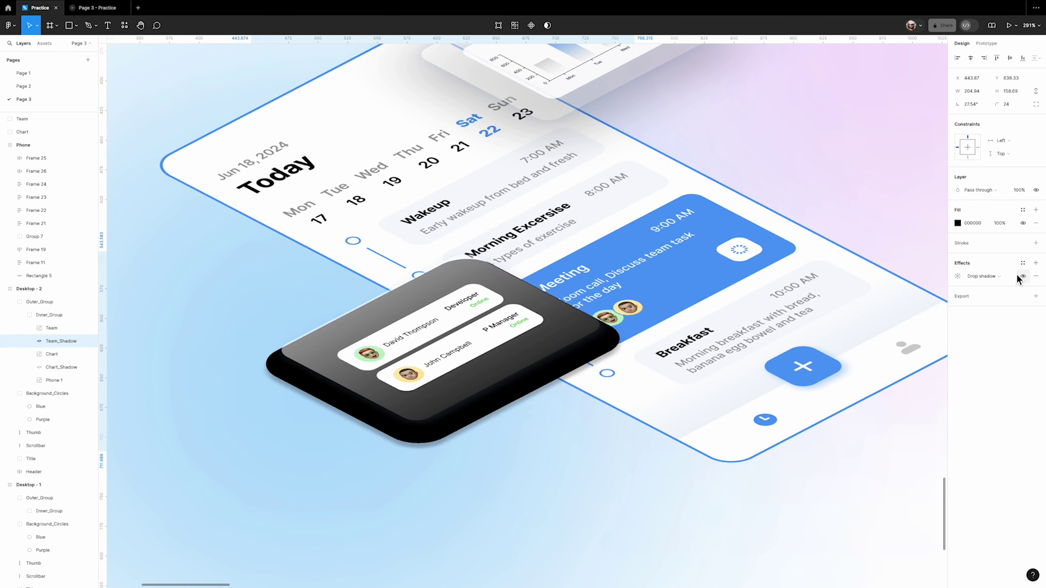
click(957, 276)
click(878, 293)
text(50)
key(Return)
click(1019, 190)
key(shift+1)
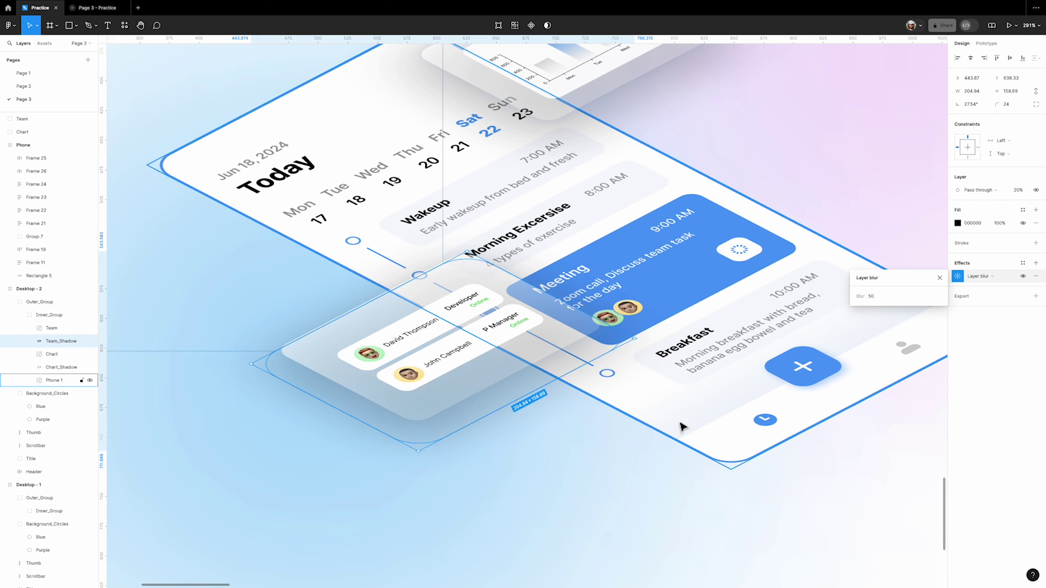
key(Escape)
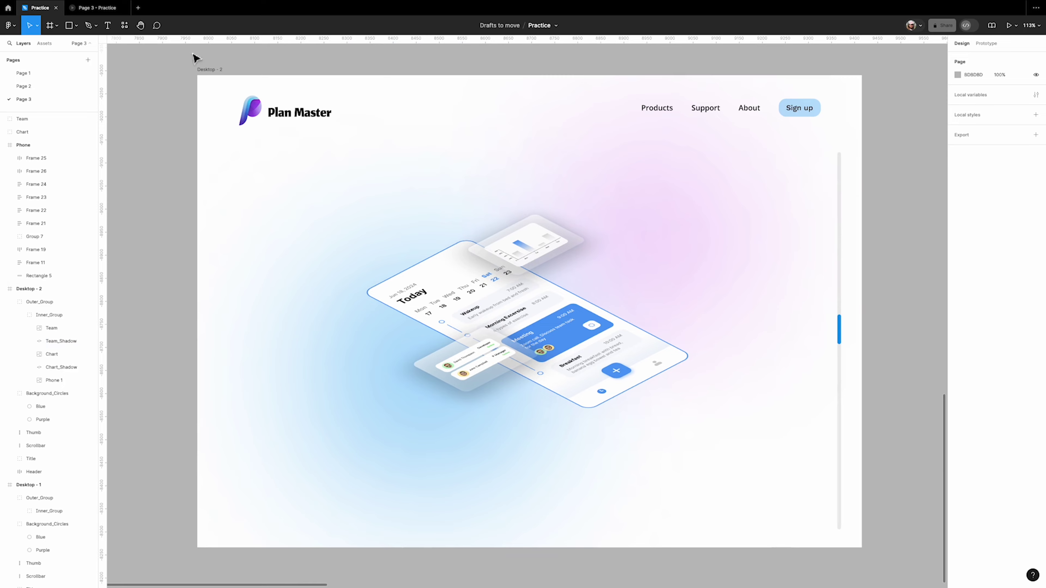
- Preview the prototype by dragging through it, then return to the design editor
click(98, 7)
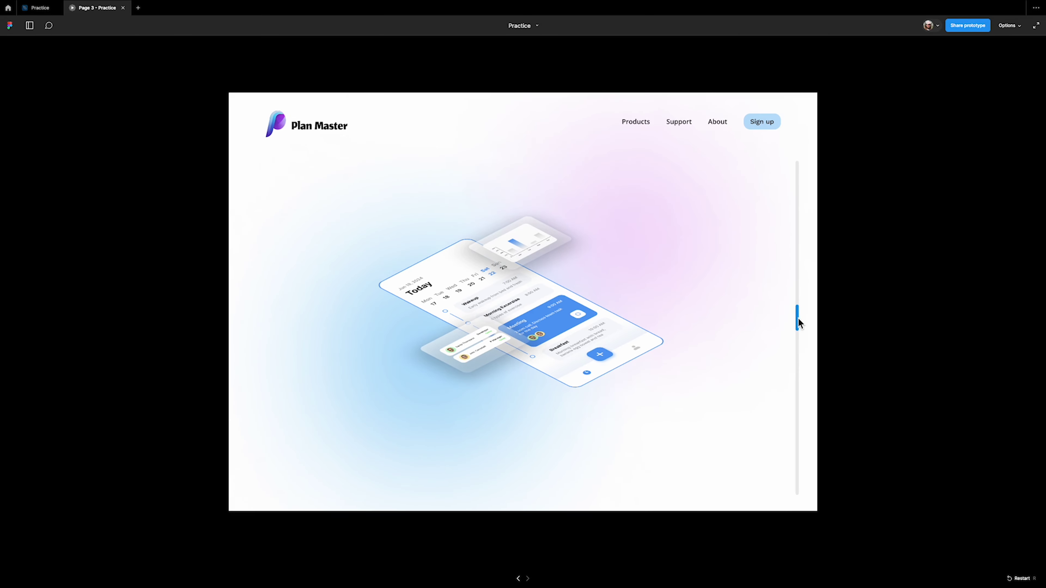
drag(798, 324, 812, 353)
key(ctrl+shift+Tab)
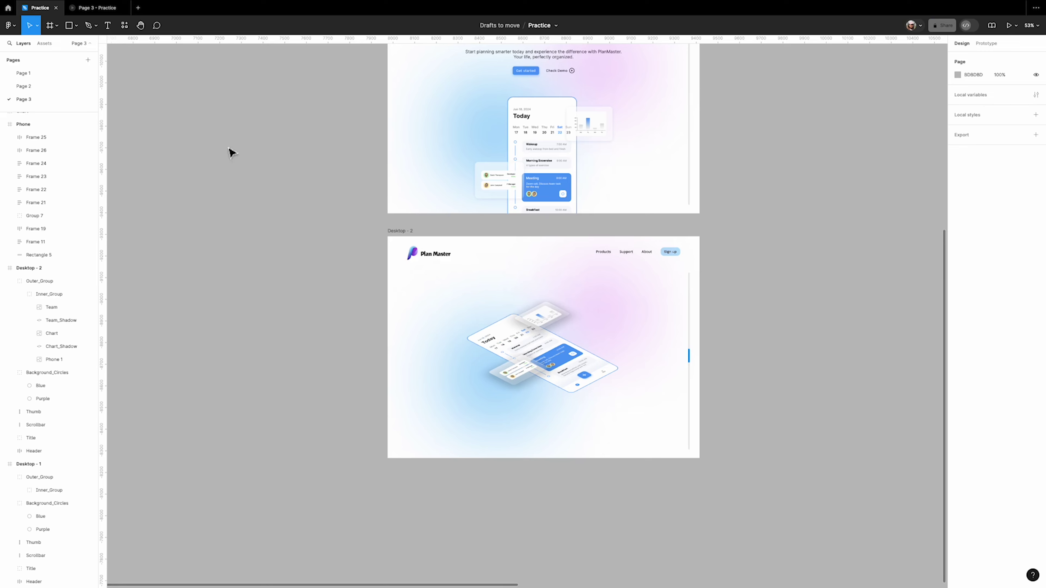
- Alt-drag Desktop - 2 downward to create its copy, Desktop - 3
scroll(700, 288, down, 3)
scroll(525, 269, down, 2)
scroll(474, 185, down, 3)
click(424, 118)
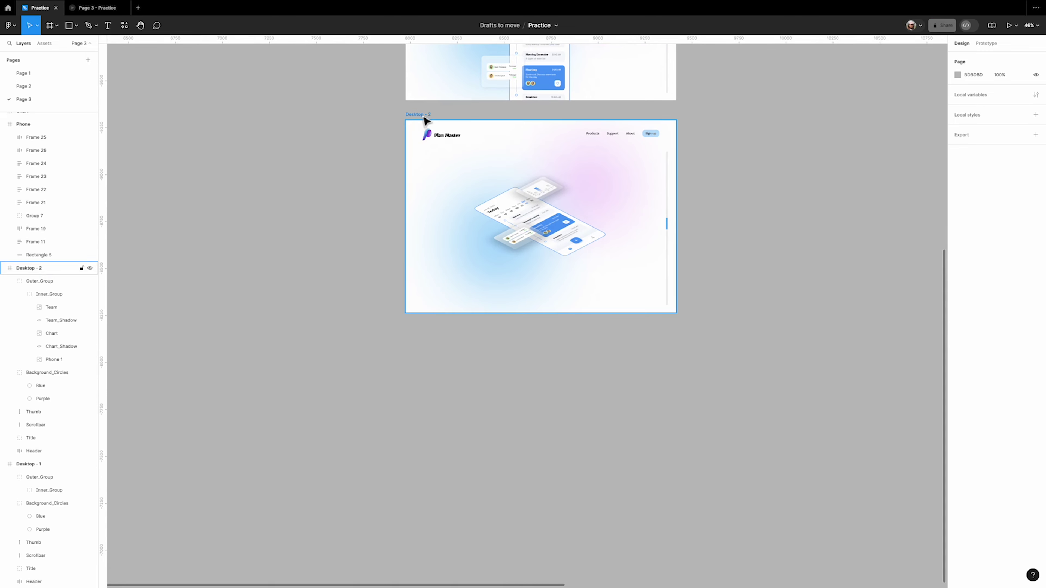
drag(426, 120, 443, 332)
- Move the Desktop - 3 scrollbar Thumb down to Y 921
scroll(696, 378, down, 2)
scroll(664, 398, up, 3)
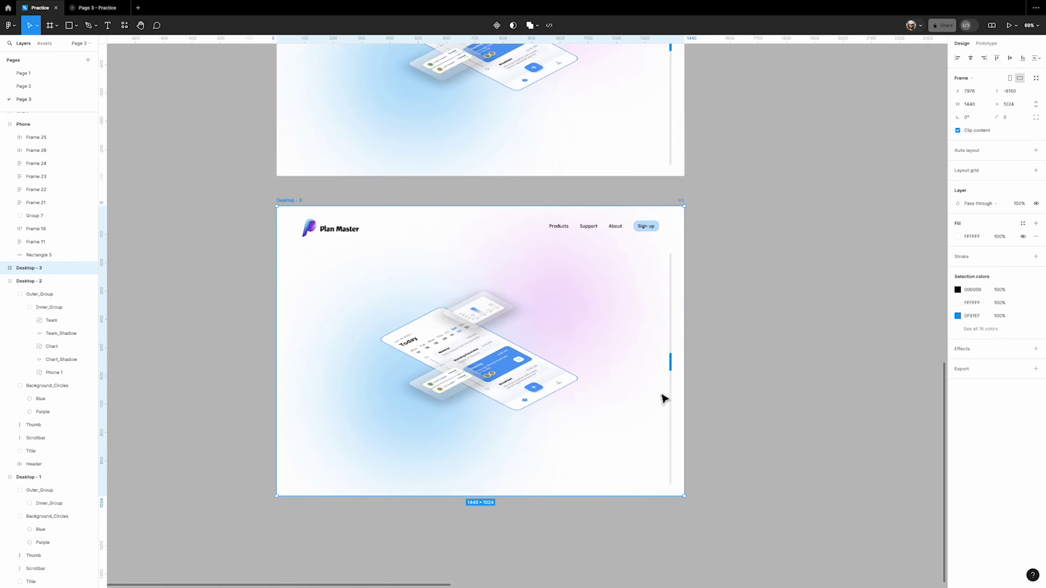
scroll(664, 399, up, 3)
click(679, 354)
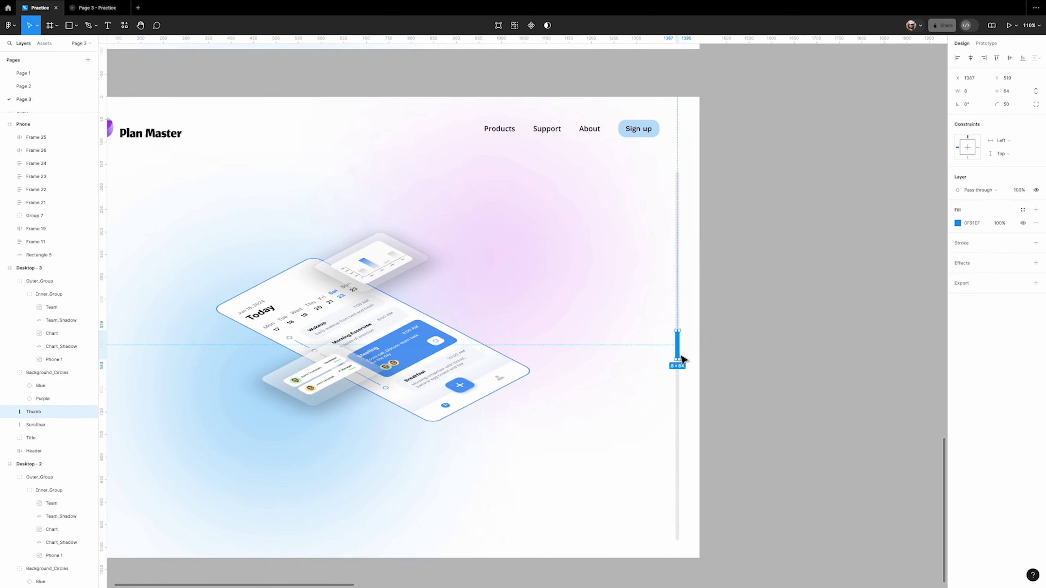
drag(681, 359, 686, 540)
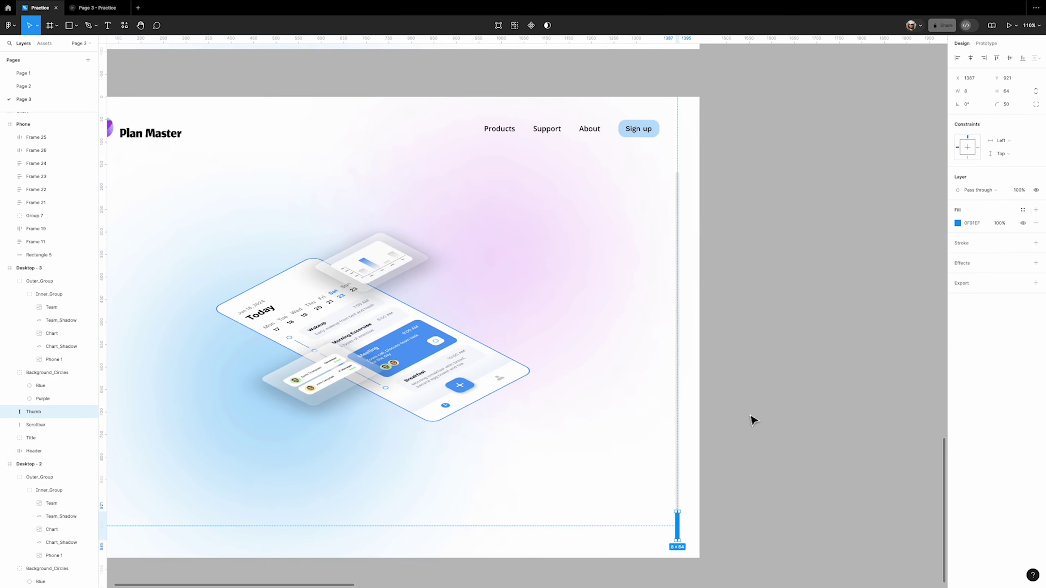
scroll(752, 420, down, 4)
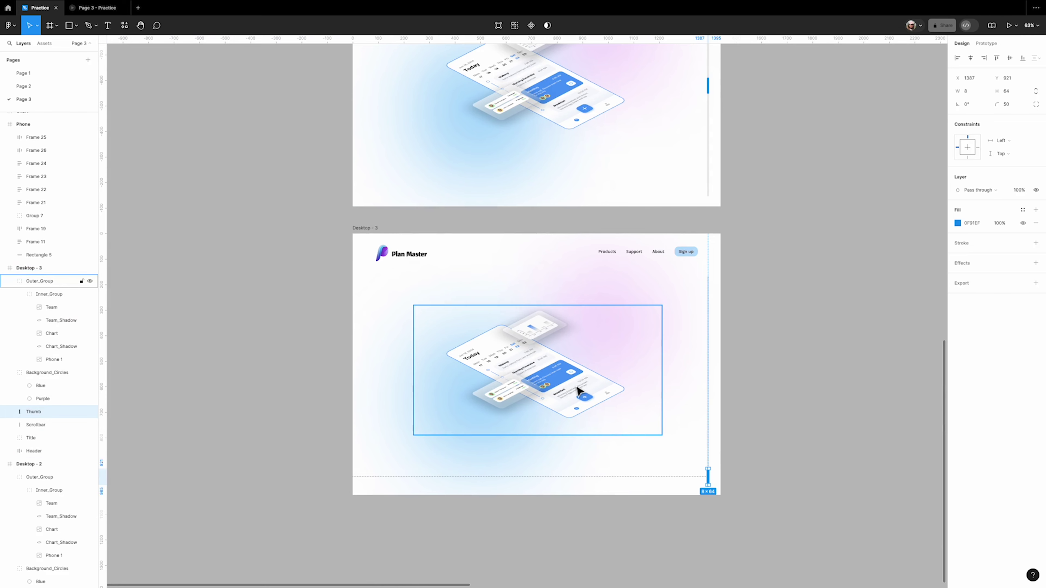
- Nudge the Desktop - 3 chart card up 20 px and set Chart_Shadow to blur 35, opacity 30%
scroll(544, 344, up, 5)
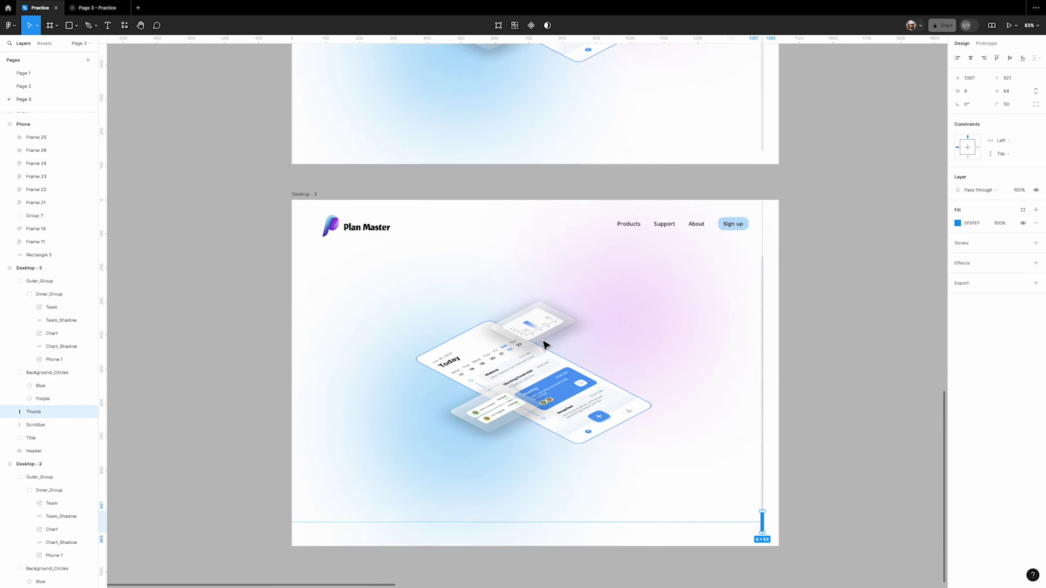
ctrl+click(535, 332)
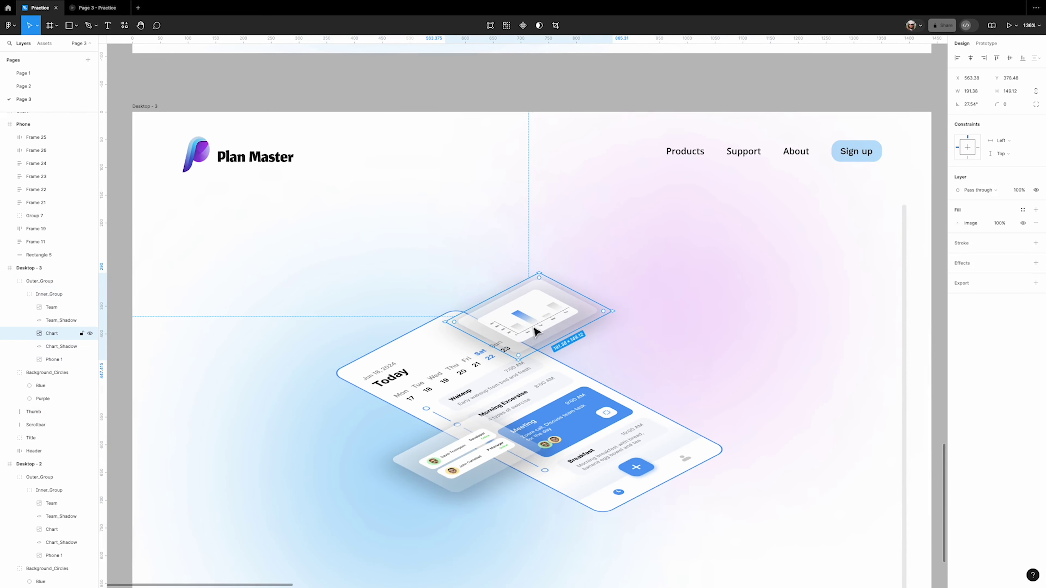
key(shift+Up)
key(shift+Up)
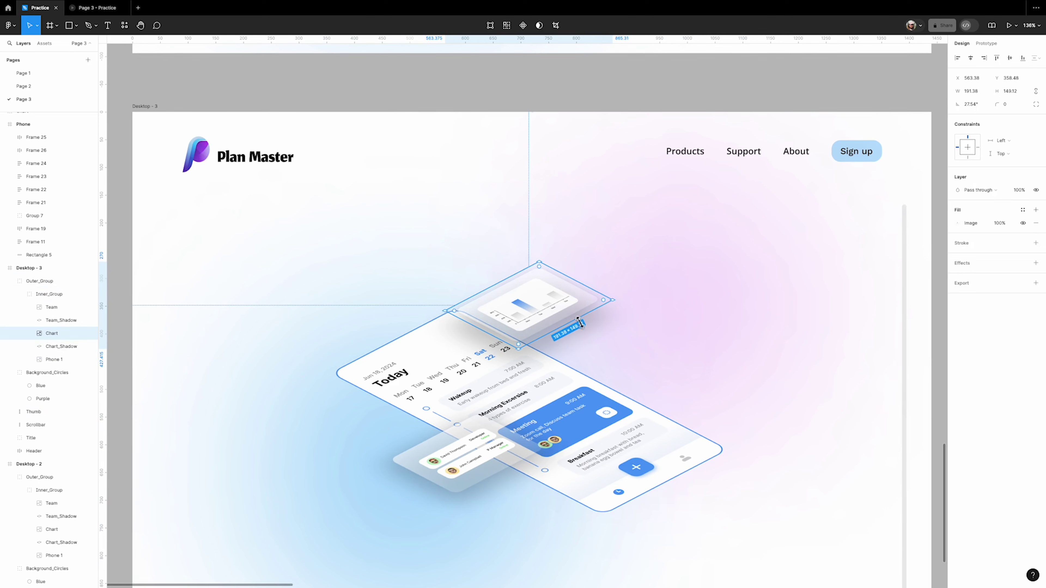
click(581, 322)
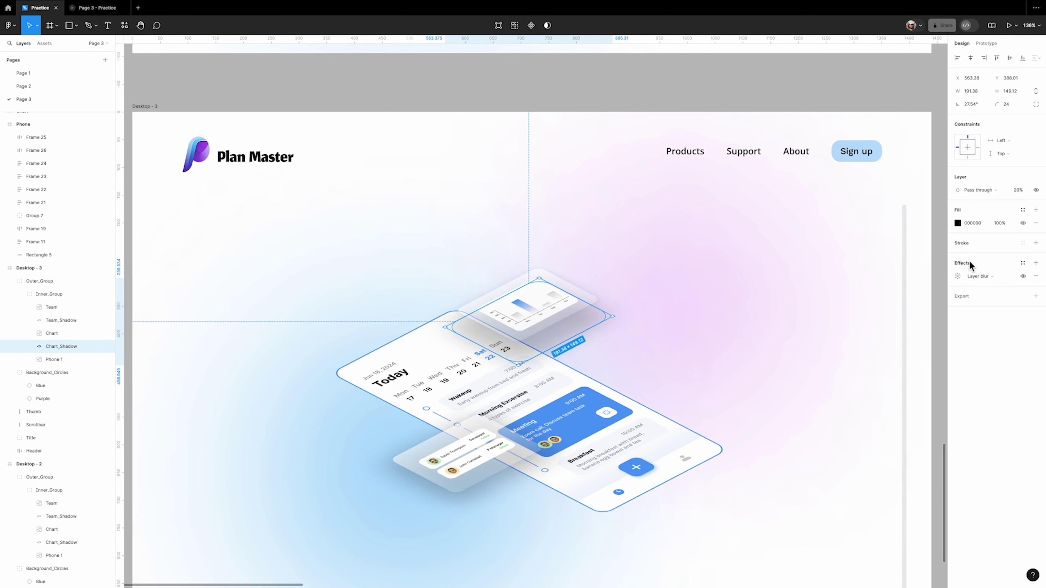
click(957, 276)
click(885, 297)
click(1019, 190)
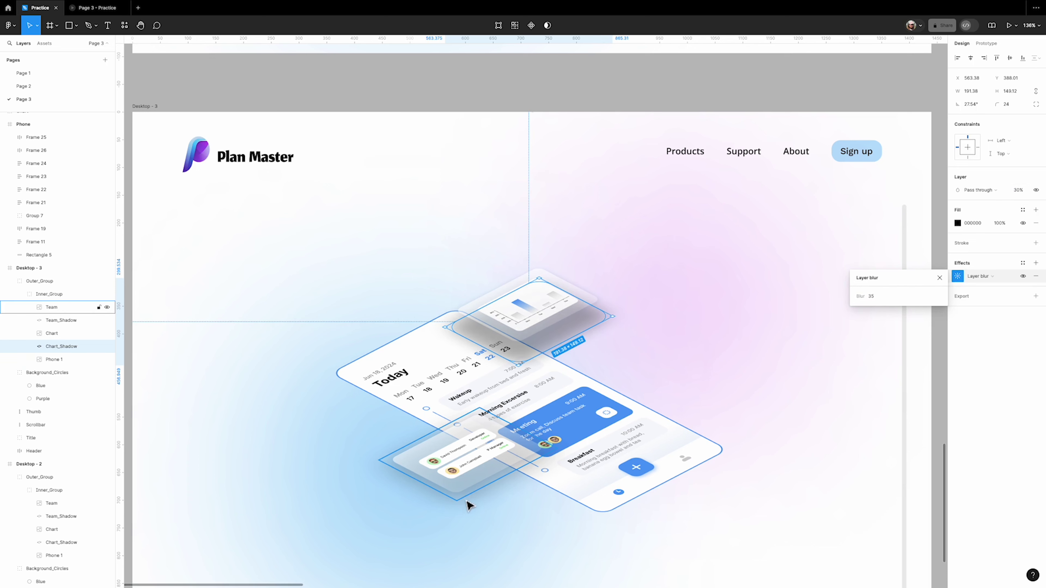
- Set Team_Shadow's layer blur to 35 and its opacity to 30%
double_click(465, 473)
key(Escape)
double_click(474, 469)
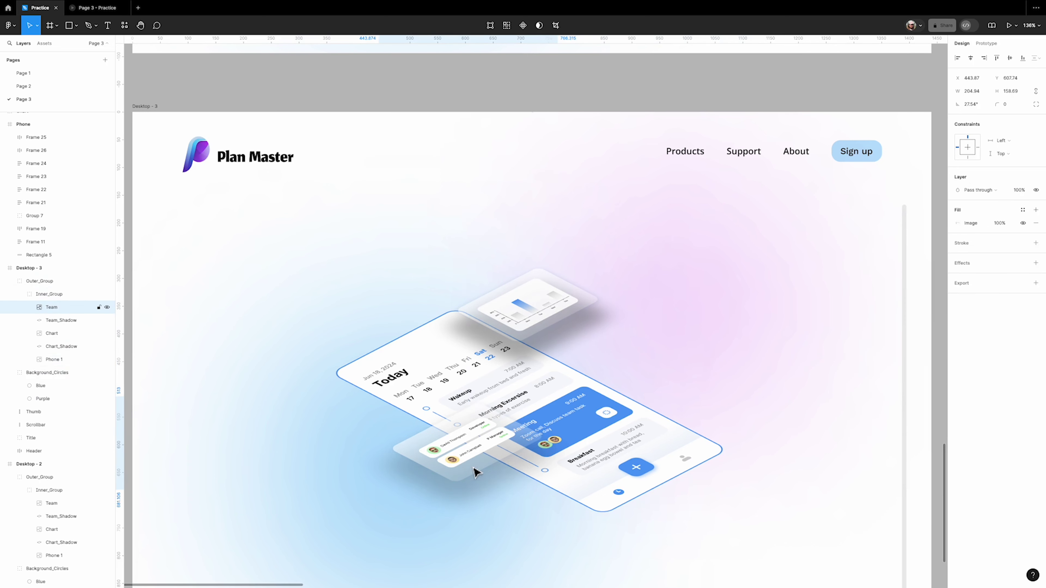
key(Tab)
click(957, 276)
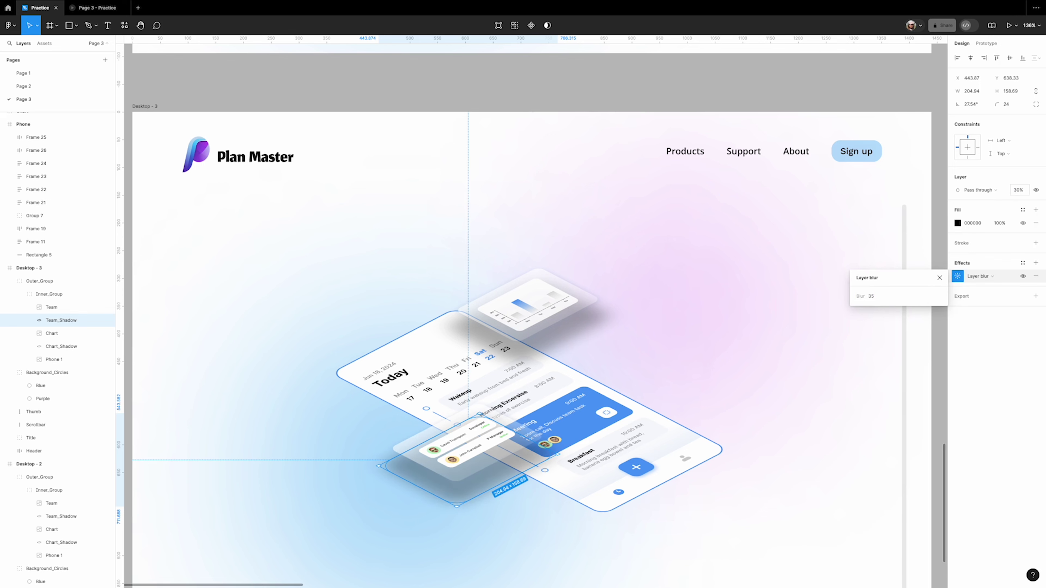
click(544, 383)
- Duplicate the phone screen slightly lower and place the copy, Phone 2, beneath Phone 1
scroll(477, 389, down, 2)
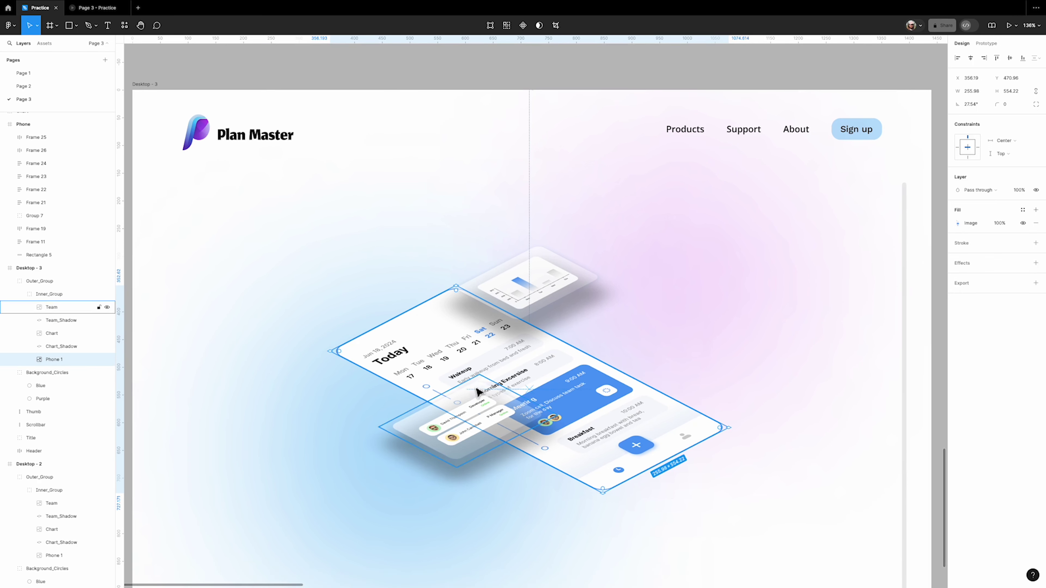
scroll(437, 369, up, 5)
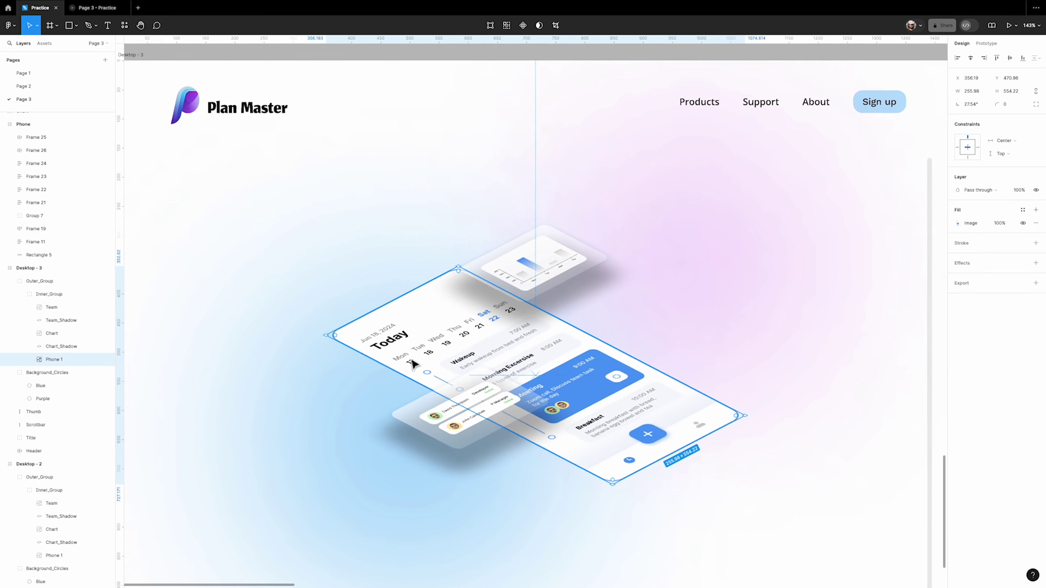
scroll(412, 363, down, 2)
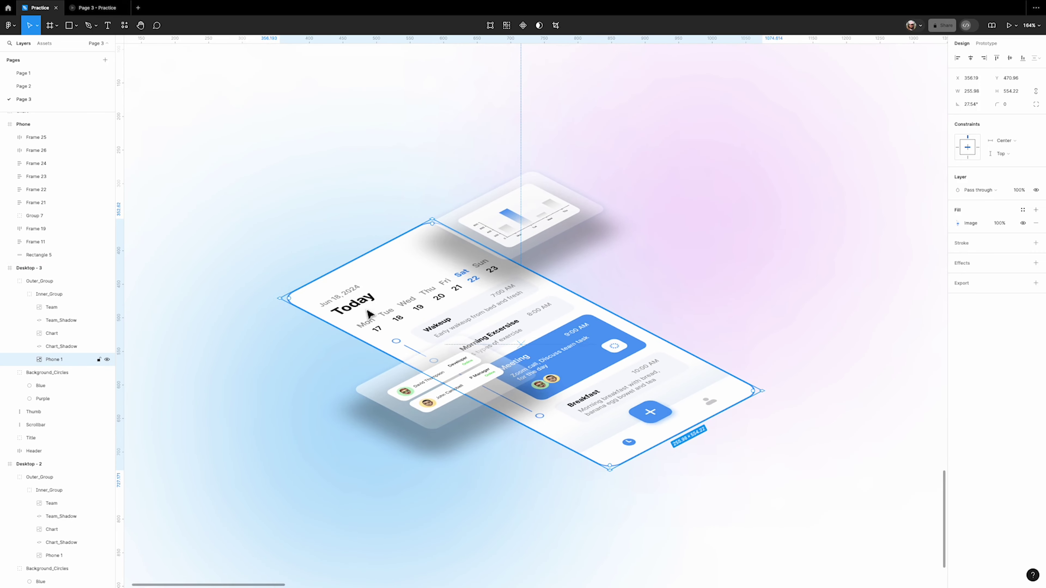
drag(369, 315, 370, 322)
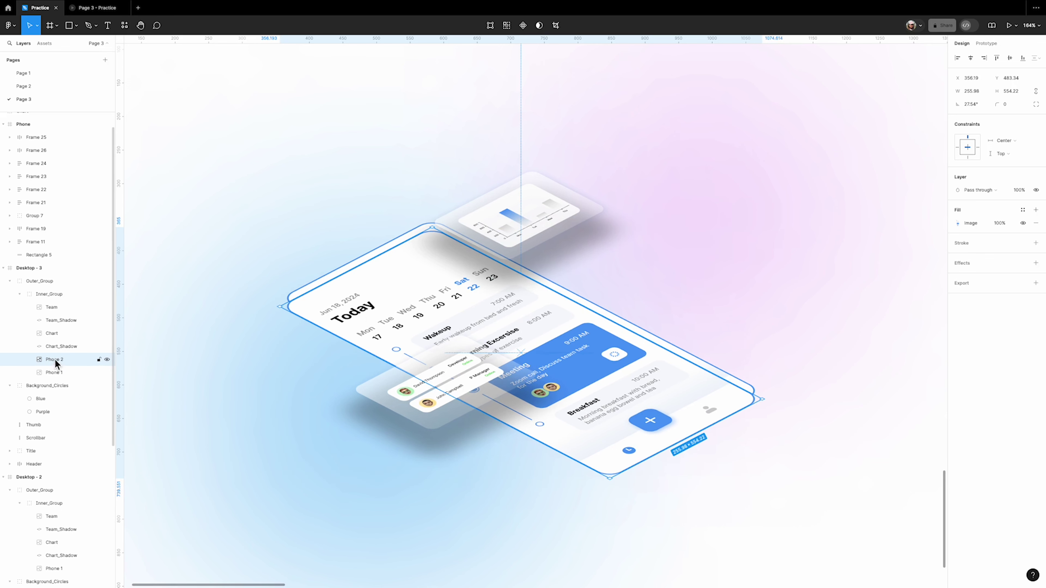
drag(56, 360, 64, 378)
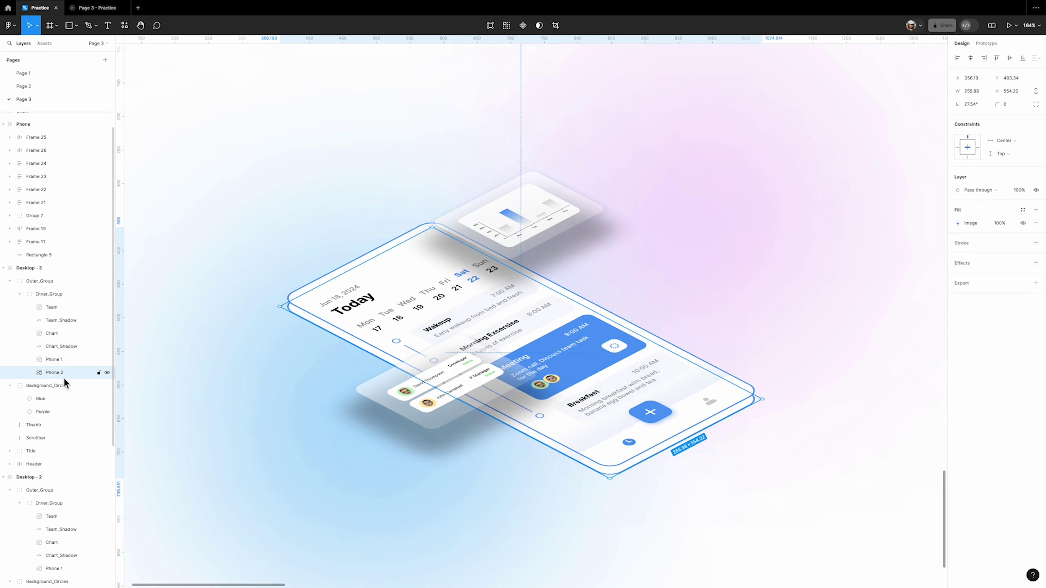
- Give Phone 2 a near-black solid fill and a 32 corner radius
click(958, 223)
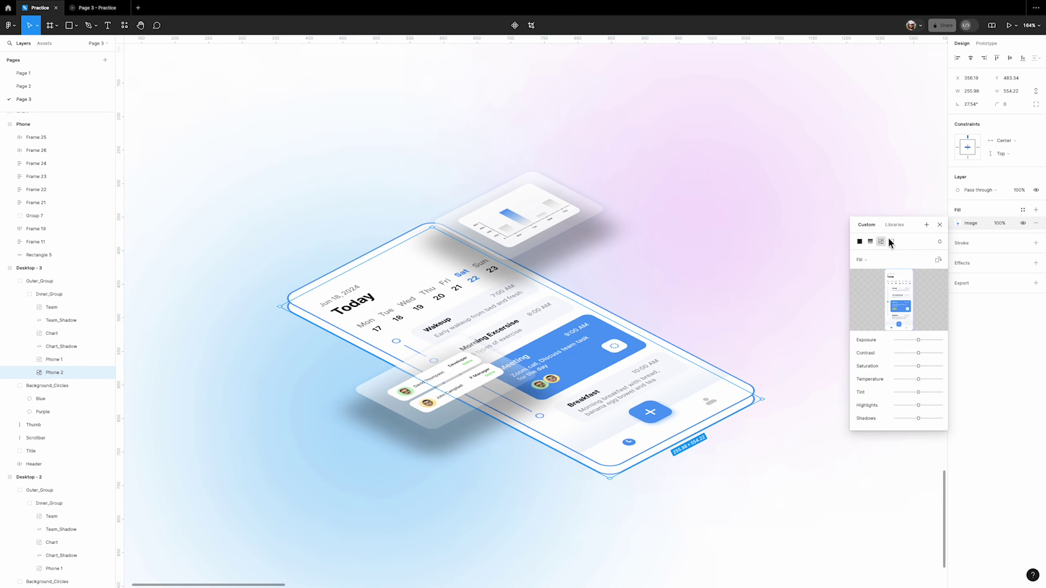
click(860, 242)
drag(852, 265, 846, 352)
click(939, 225)
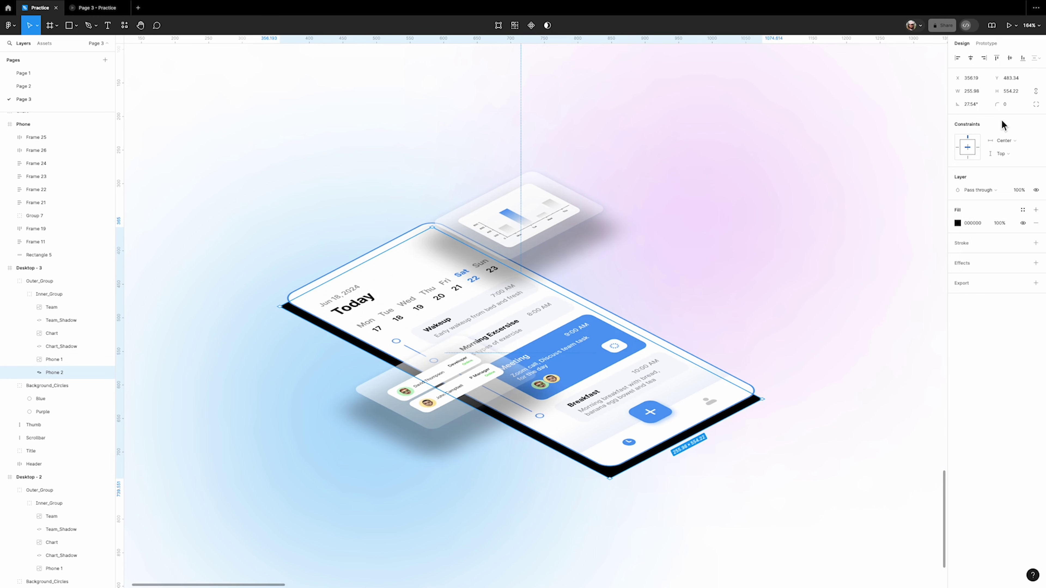
text(32)
key(Return)
- Add a 20 layer blur to Phone 2 and set its opacity to 50%
click(1036, 263)
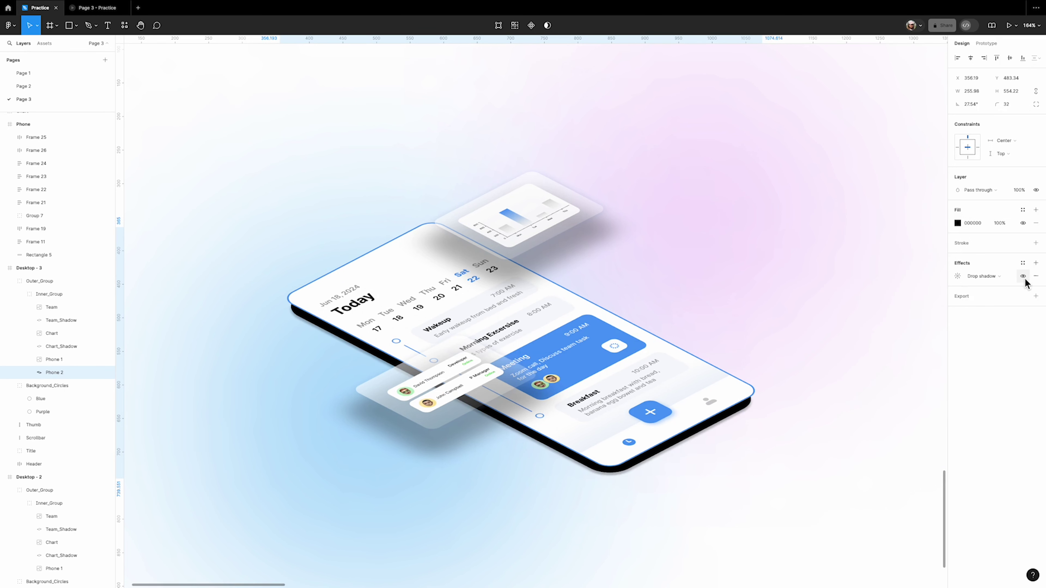
click(957, 276)
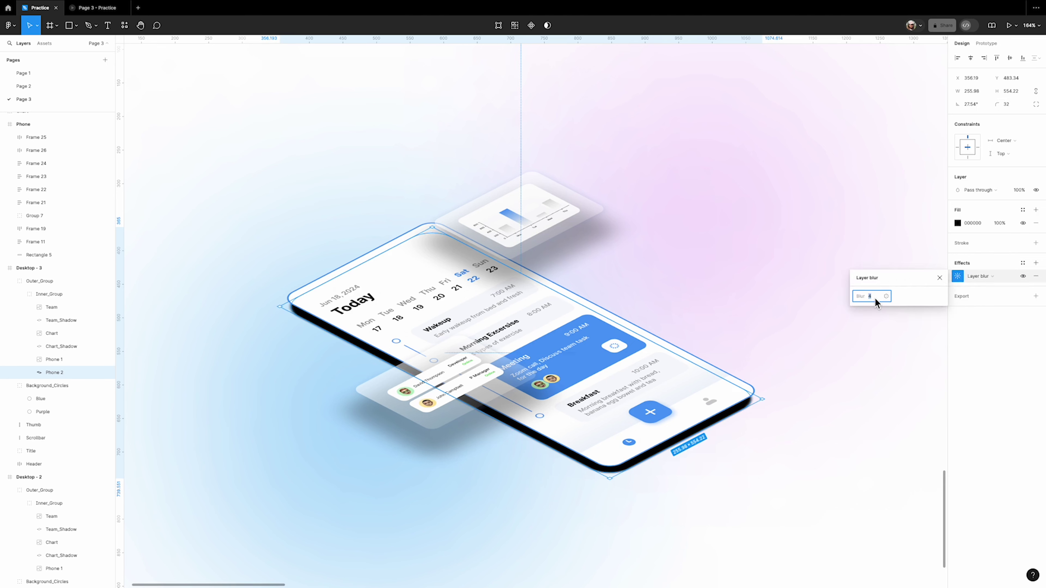
text(20)
click(1019, 191)
text(50)
key(Return)
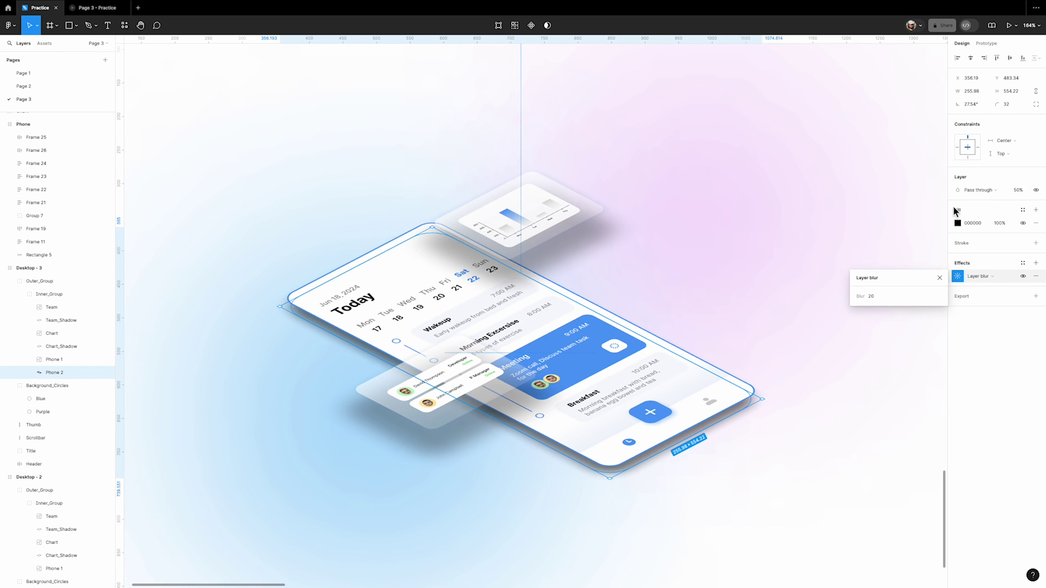
click(839, 218)
- Link the Desktop - 2 scroll thumb to Desktop - 3 with an On drag trigger
scroll(640, 217, down, 6)
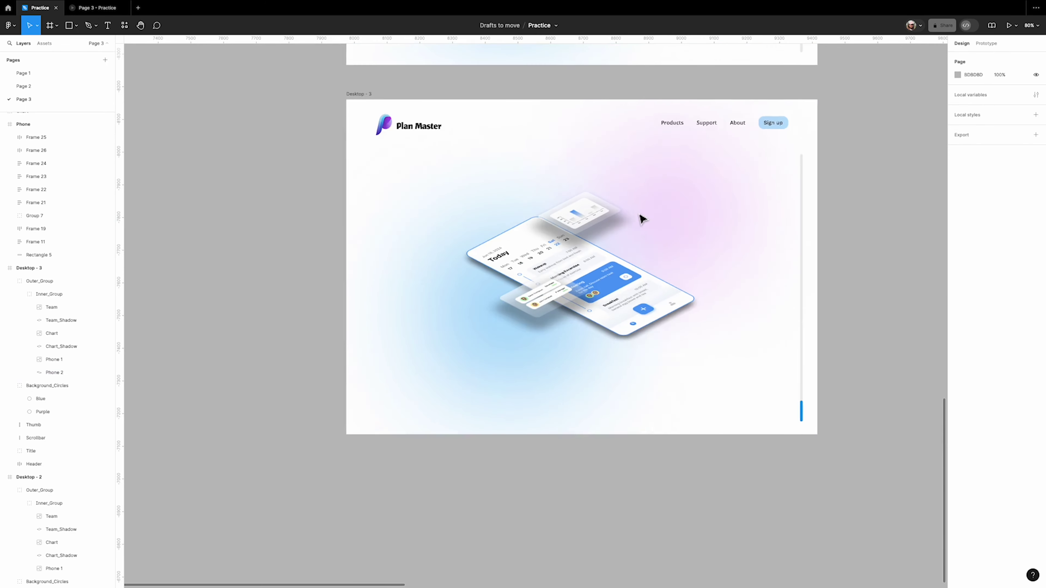
scroll(761, 214, up, 2)
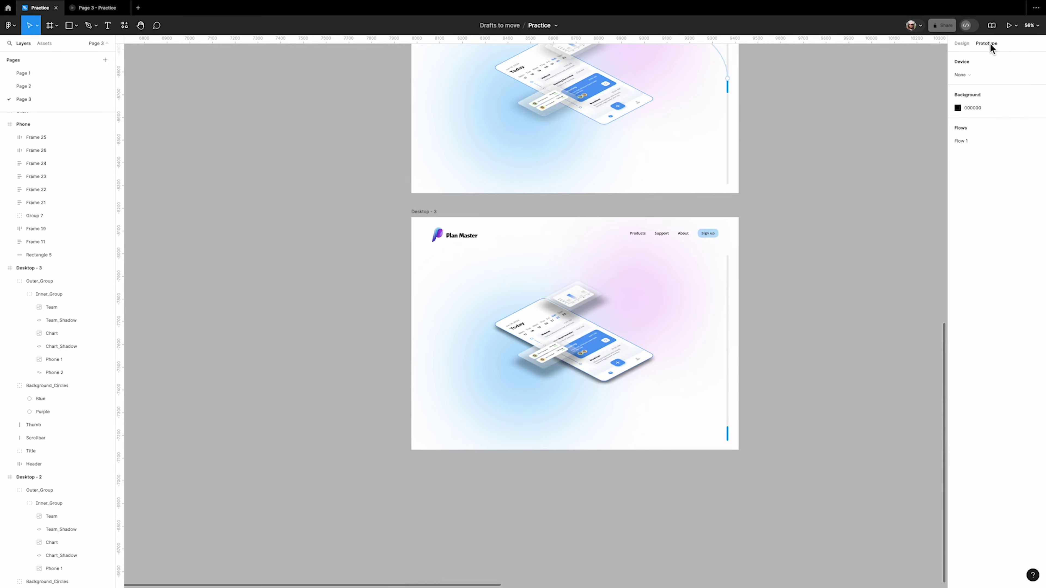
click(730, 95)
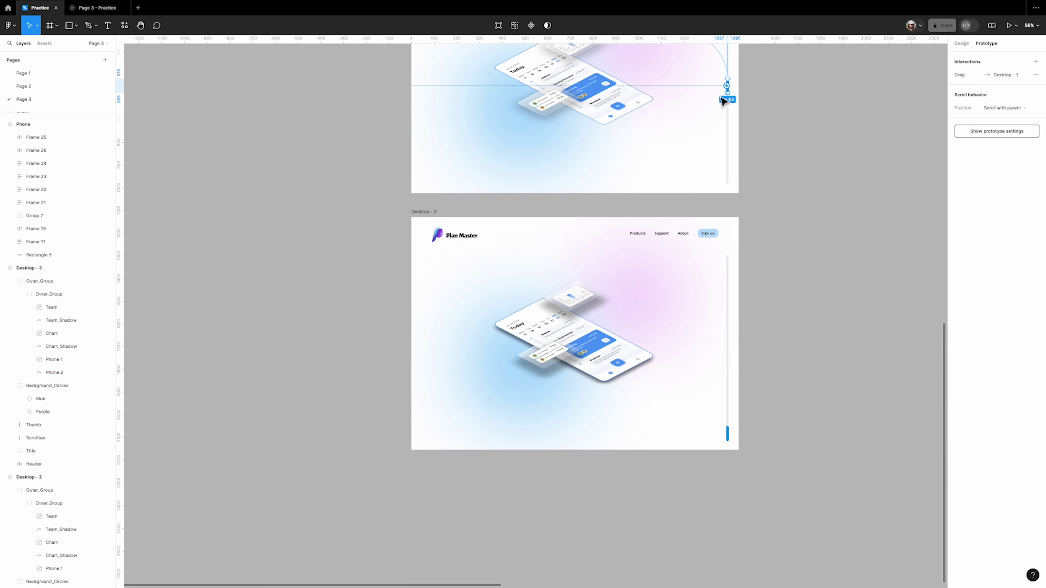
drag(726, 86, 631, 239)
click(540, 238)
click(544, 252)
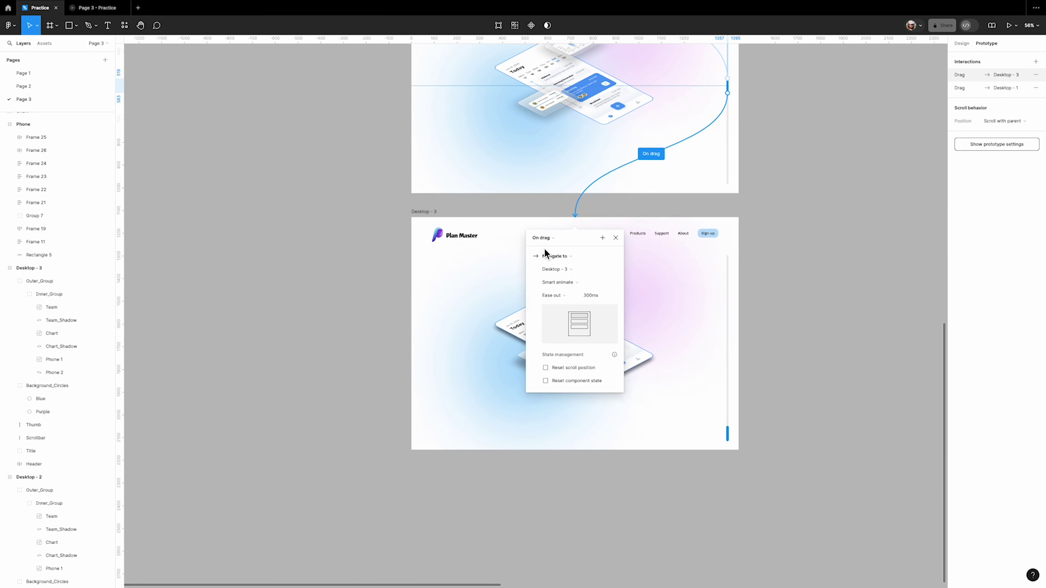
- Replace the Desktop - 3 thumb's old Desktop - 1 link with an On drag link to Desktop - 2
click(730, 444)
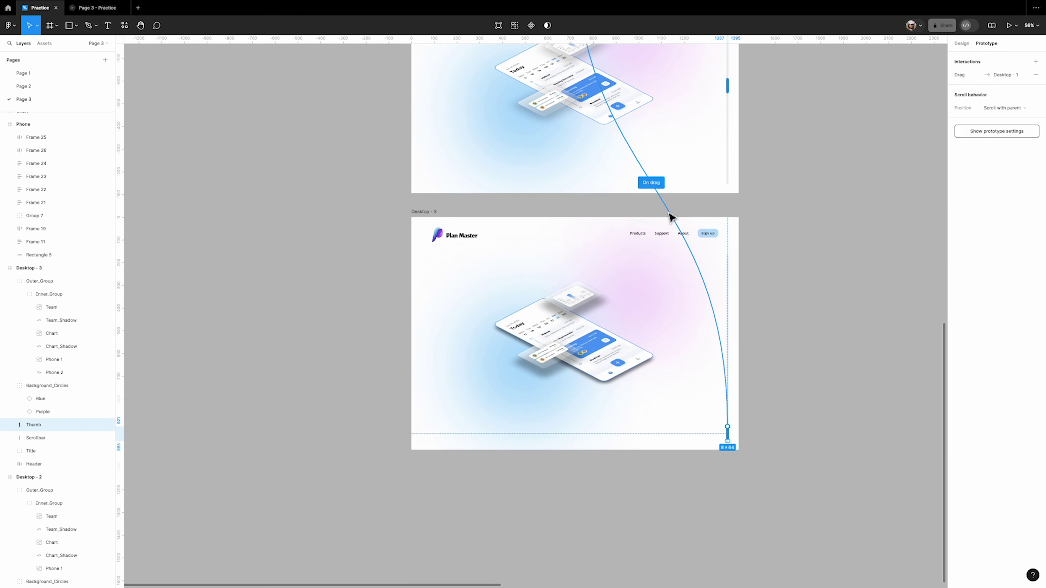
scroll(595, 250, down, 5)
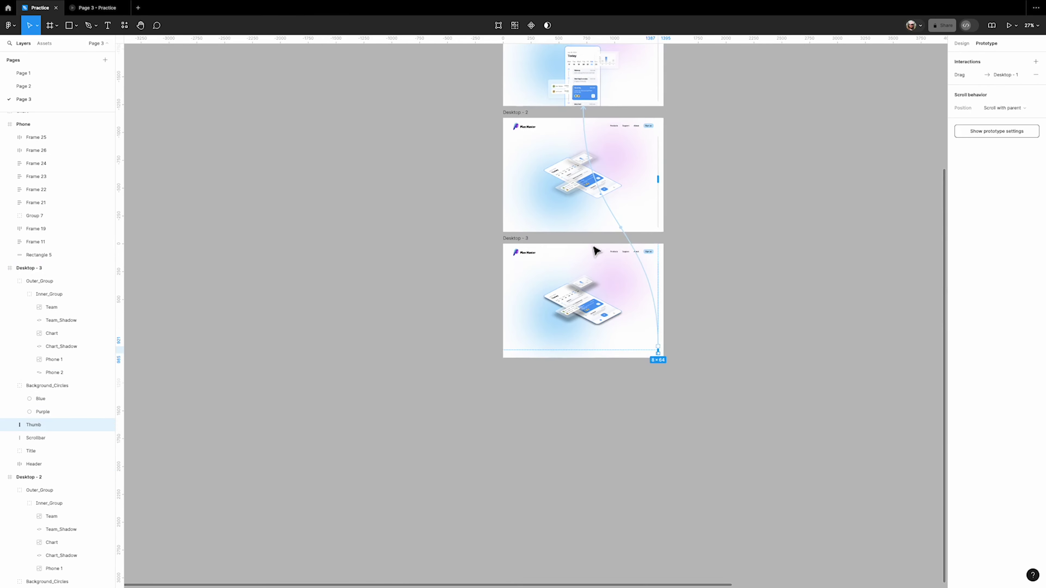
click(632, 247)
key(Delete)
scroll(651, 268, up, 5)
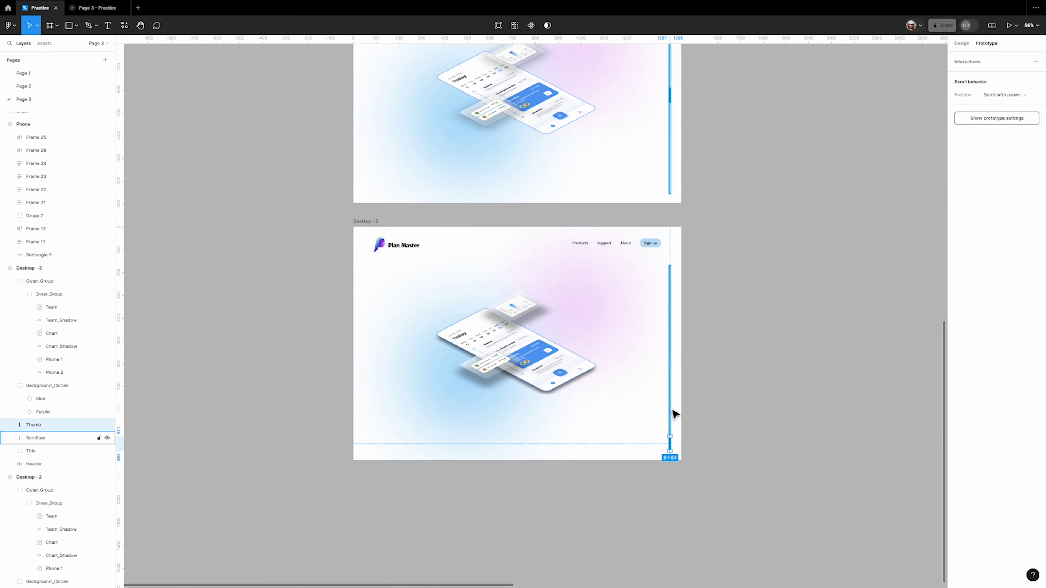
drag(670, 437, 628, 197)
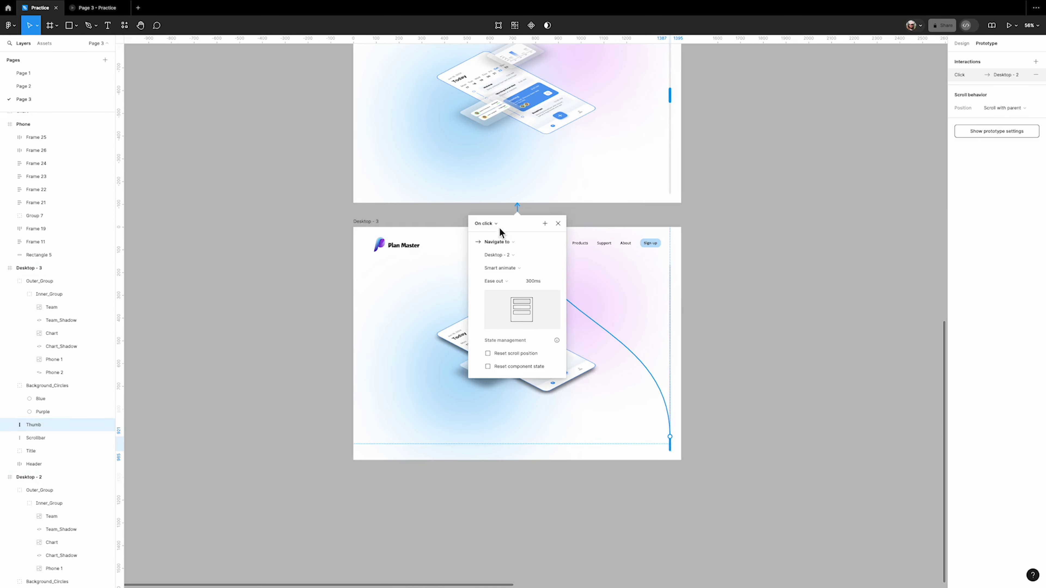
click(500, 232)
click(500, 244)
click(749, 223)
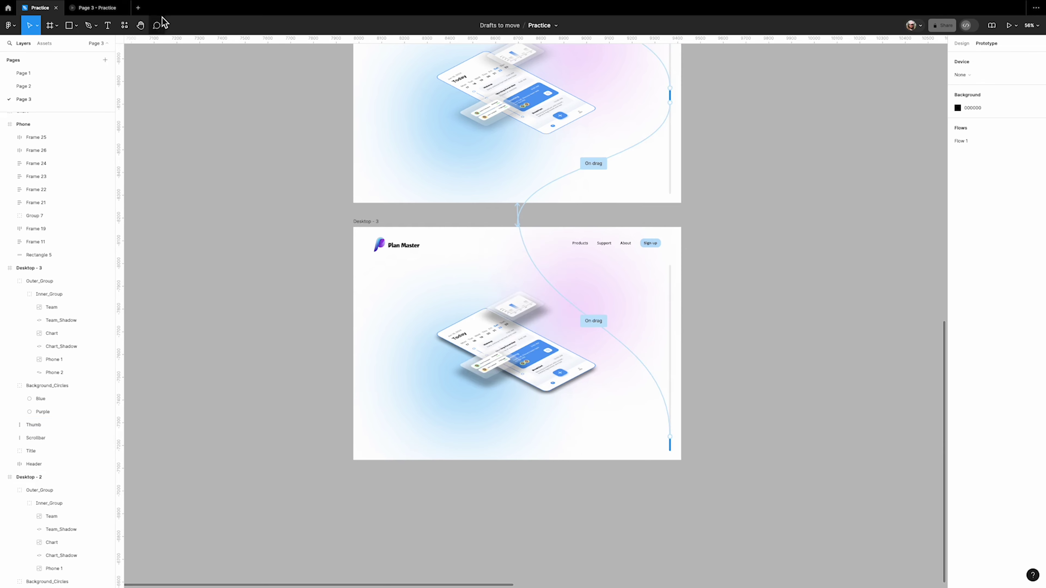
- Present the Plan Master prototype and drag its scroll thumb to move between landing frames
click(99, 8)
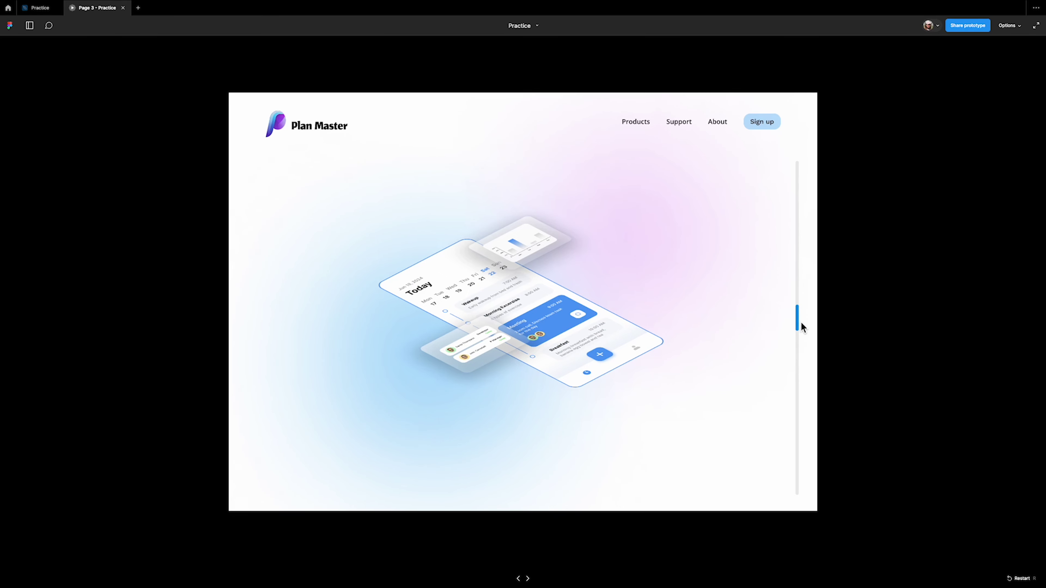
mouse_move(802, 328)
mouse_down()
mouse_move(786, 169)
mouse_move(801, 473)
mouse_move(801, 163)
mouse_move(815, 321)
mouse_move(798, 416)
mouse_move(800, 494)
mouse_move(804, 310)
mouse_up()
- Back in the editor, reposition the Blue and Purple glow circles in Desktop - 2
key(ctrl+Tab)
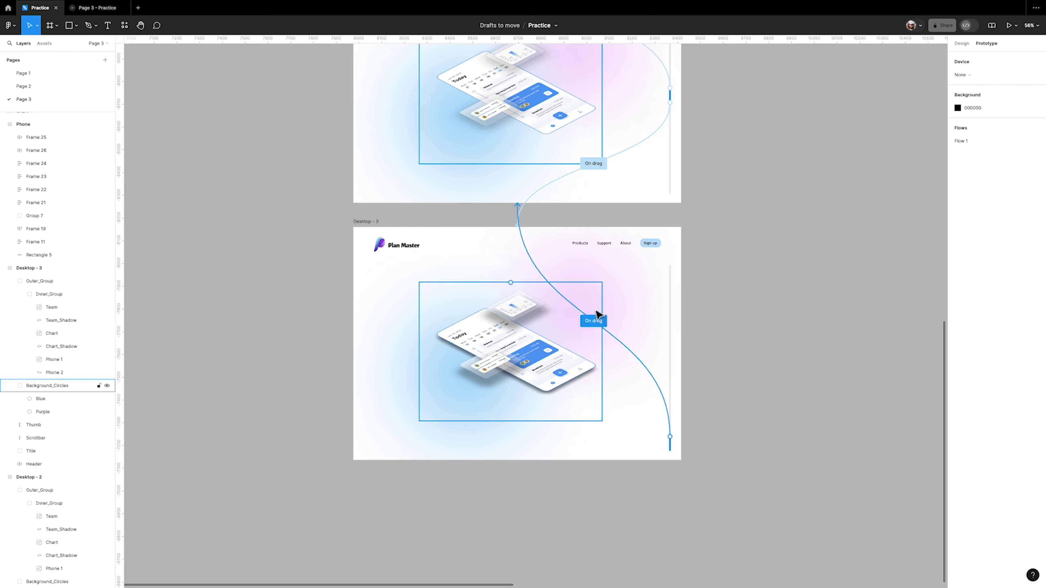
click(960, 45)
scroll(717, 196, up, 8)
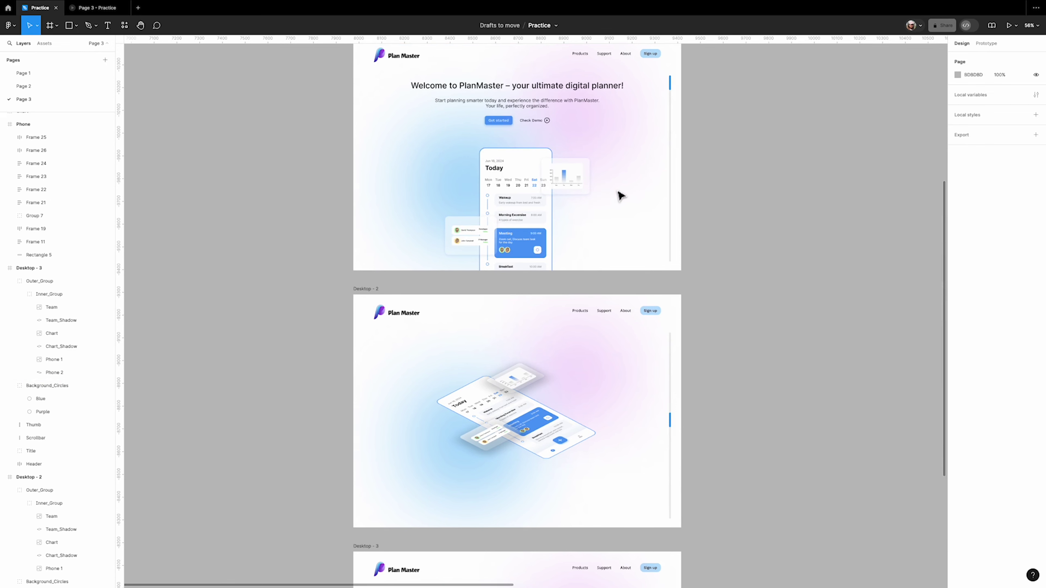
scroll(618, 196, down, 1)
click(596, 372)
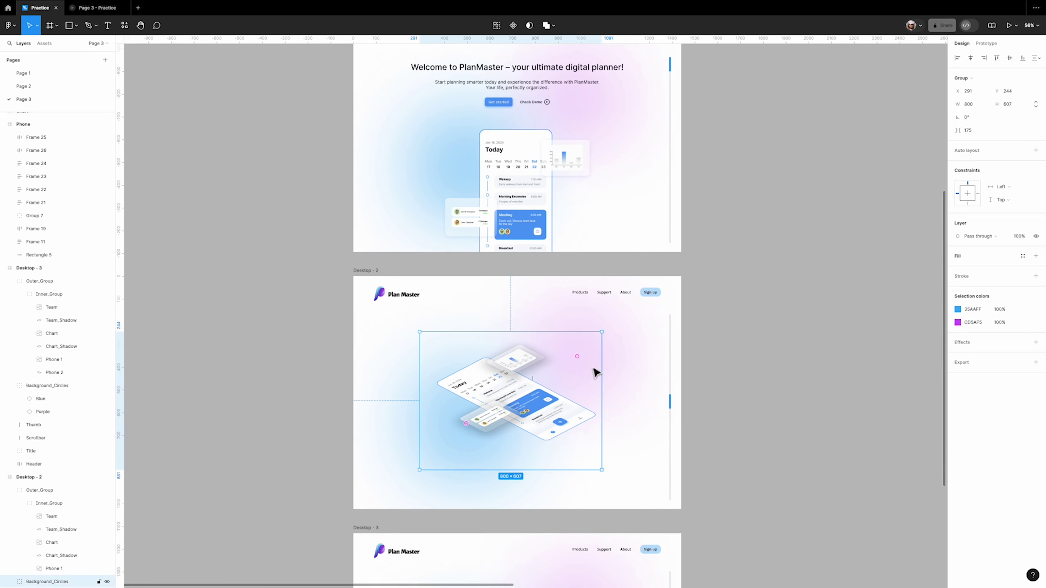
scroll(86, 332, down, 5)
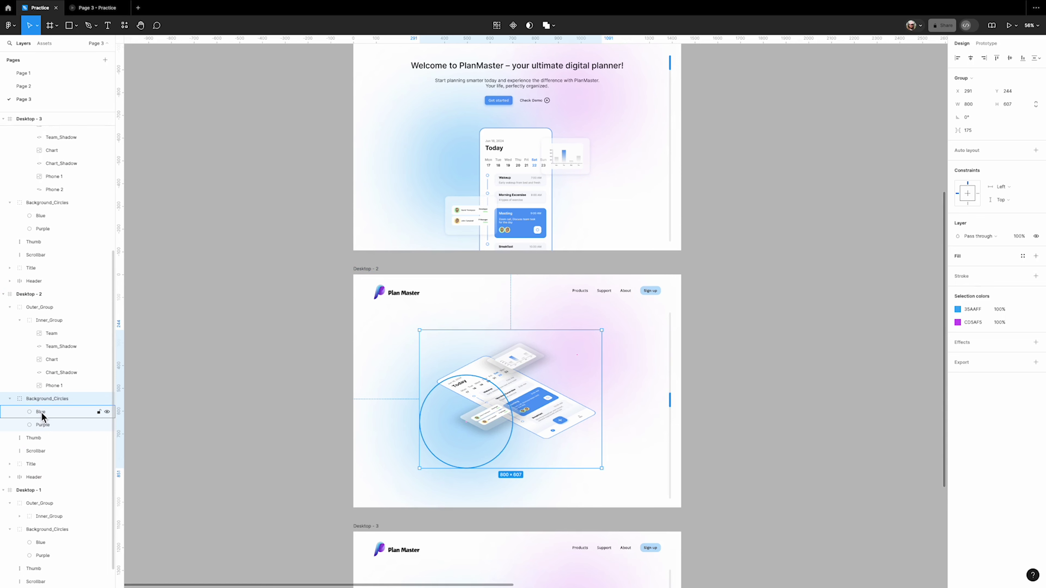
click(43, 413)
drag(450, 452, 427, 390)
click(41, 425)
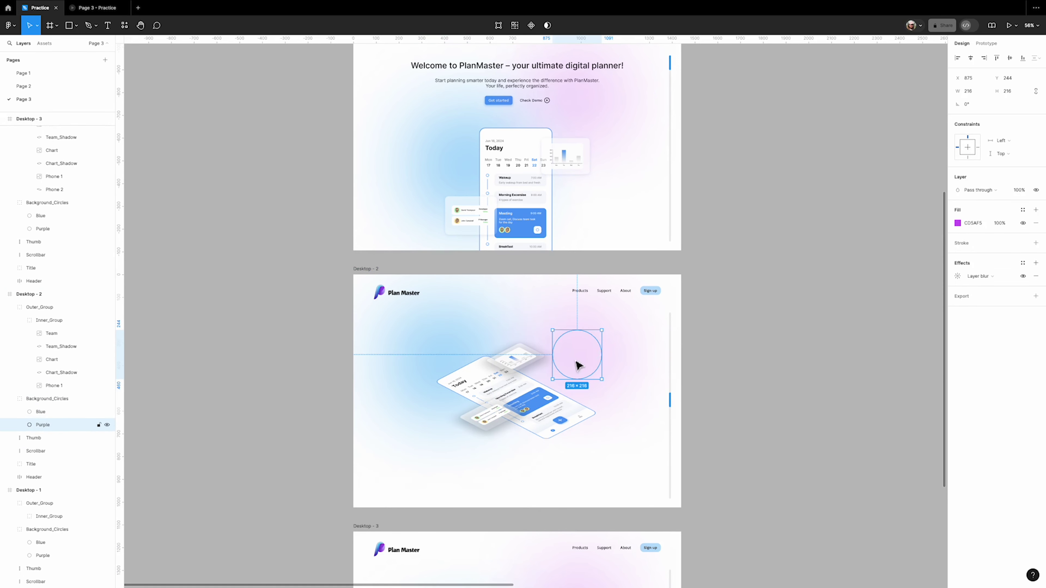
drag(577, 367, 567, 425)
drag(430, 355, 450, 372)
drag(575, 440, 584, 450)
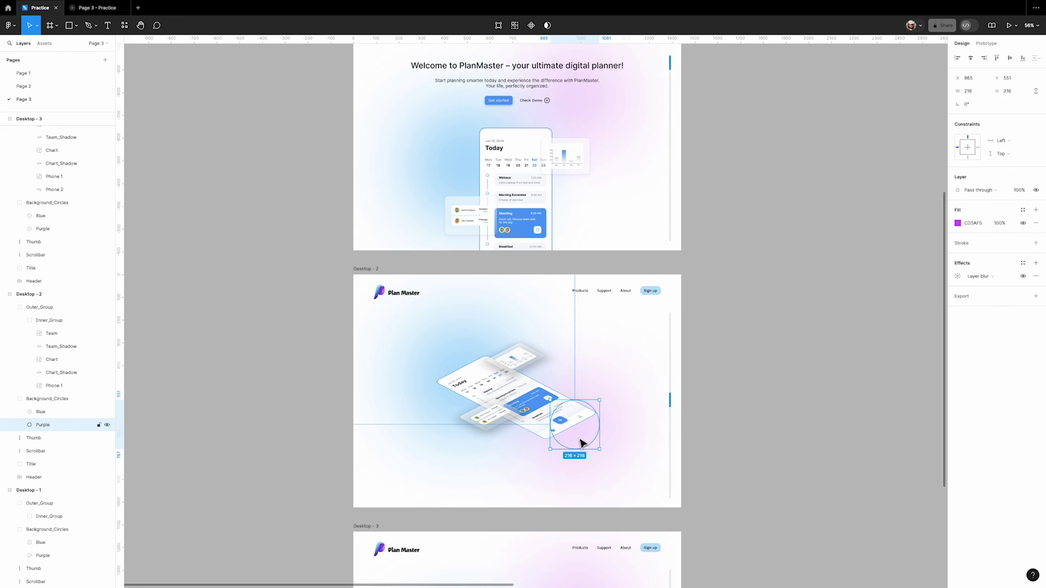
- Rearrange Desktop - 3's glows so Purple sits upper left and Blue lower right
scroll(770, 343, down, 6)
click(432, 438)
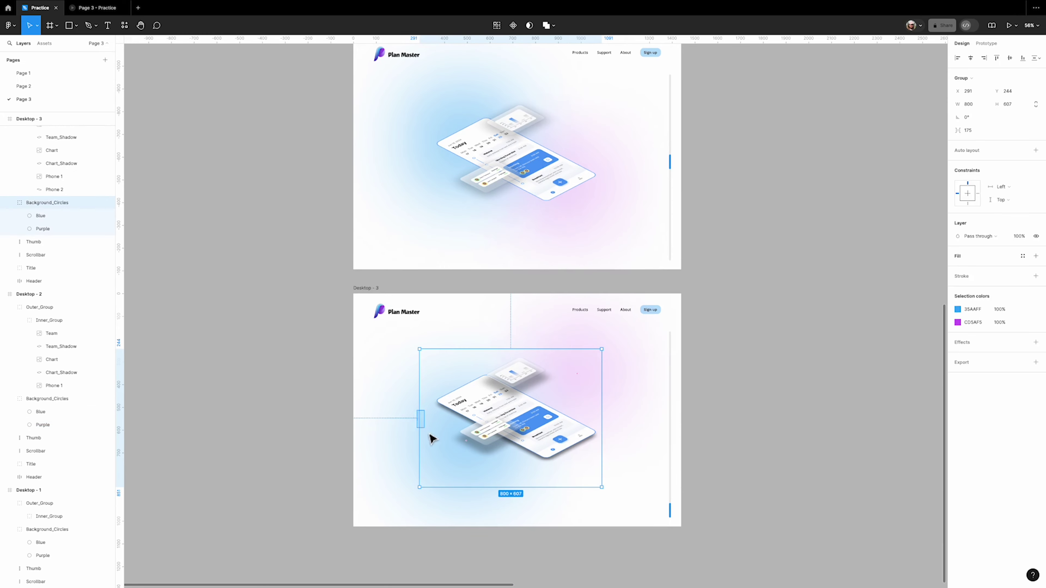
click(46, 215)
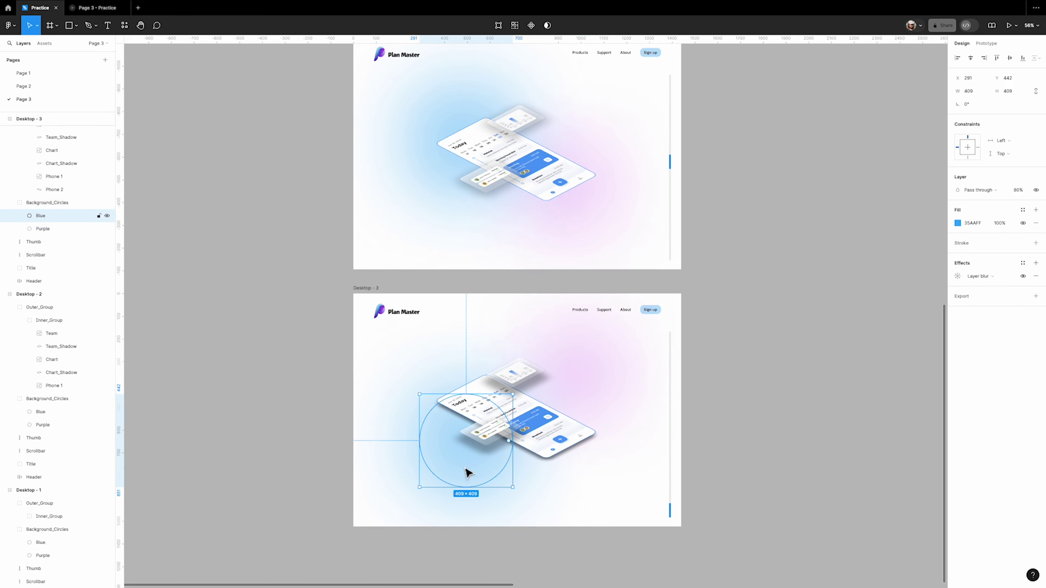
scroll(476, 448, up, 2)
scroll(476, 448, down, 2)
drag(469, 461, 582, 451)
click(564, 387)
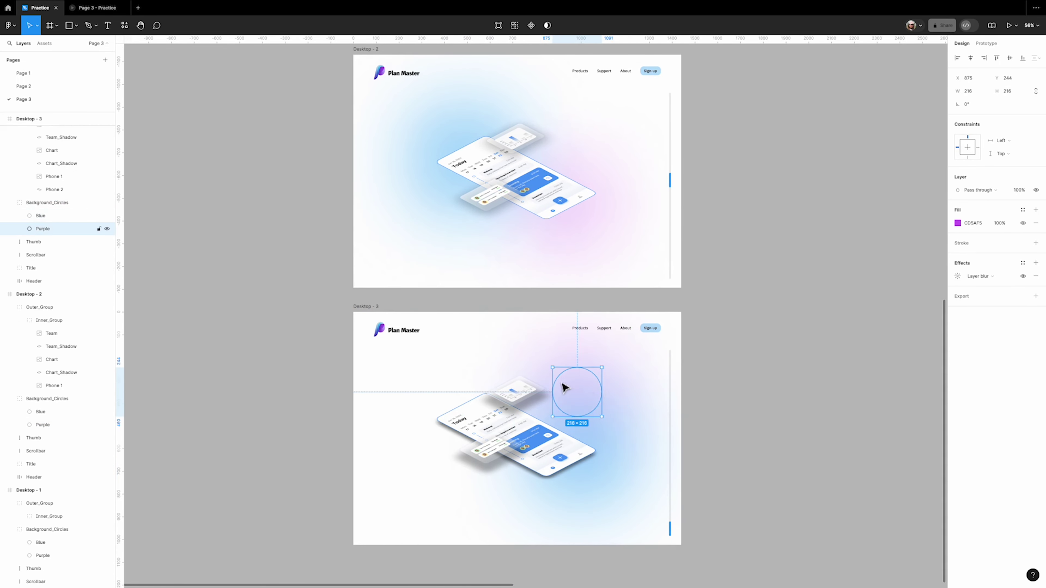
drag(565, 387, 452, 422)
scroll(457, 439, down, 3)
key(Escape)
click(448, 433)
click(43, 229)
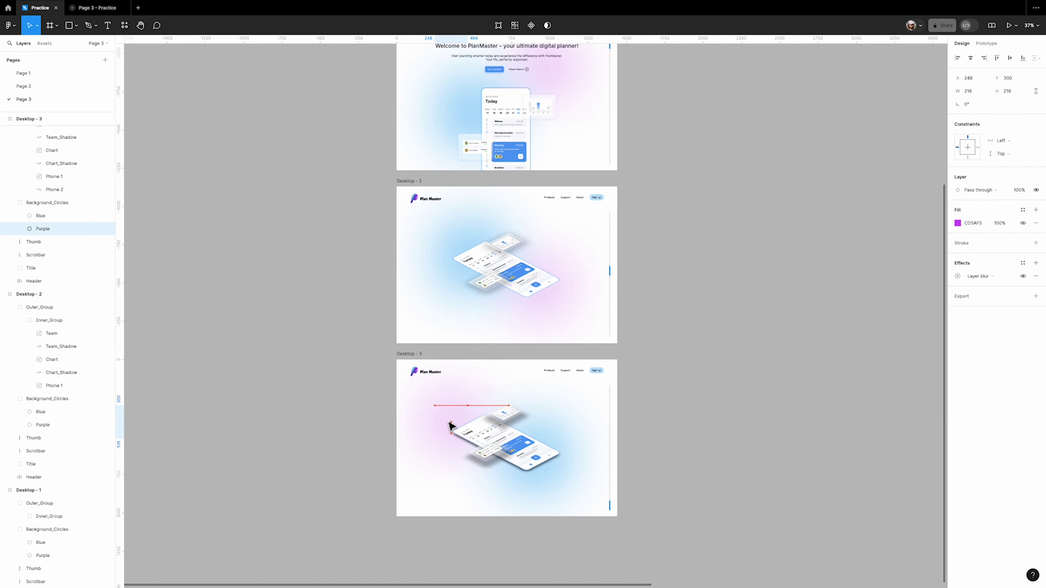
click(531, 486)
key(Escape)
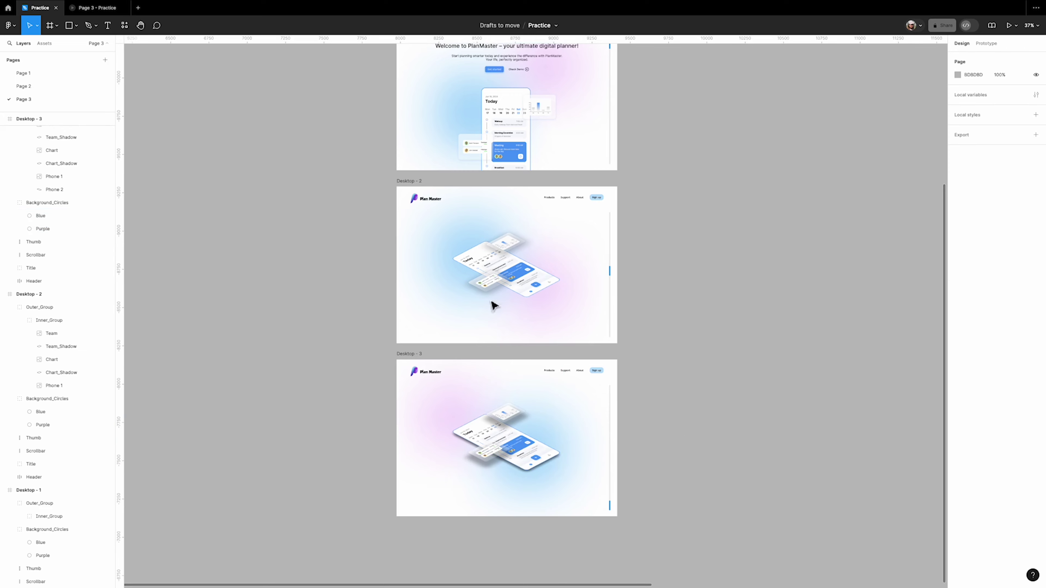
- Open the Page 3 - Practice prototype presentation to review the rearranged glows
click(97, 8)
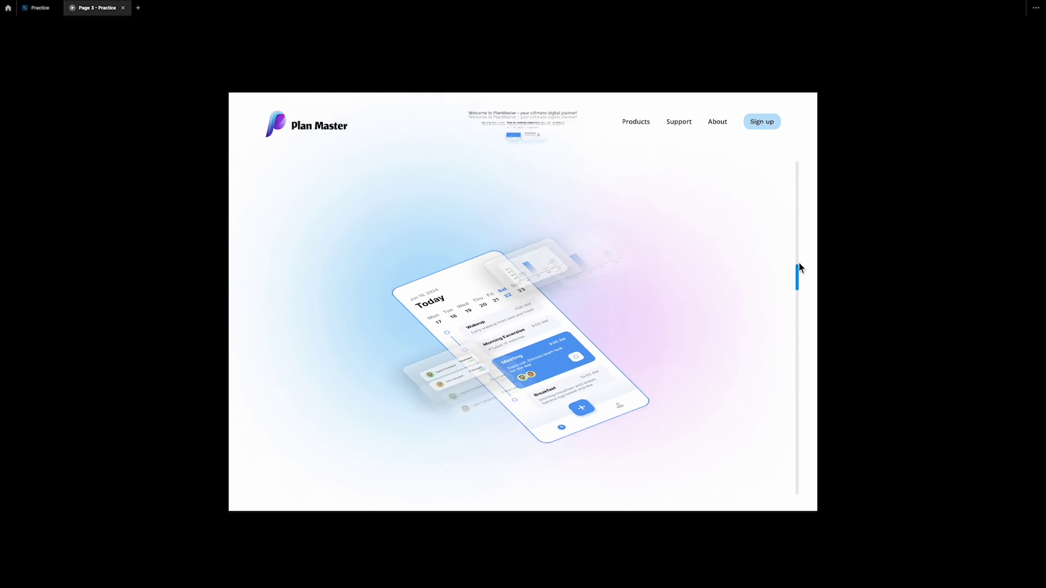